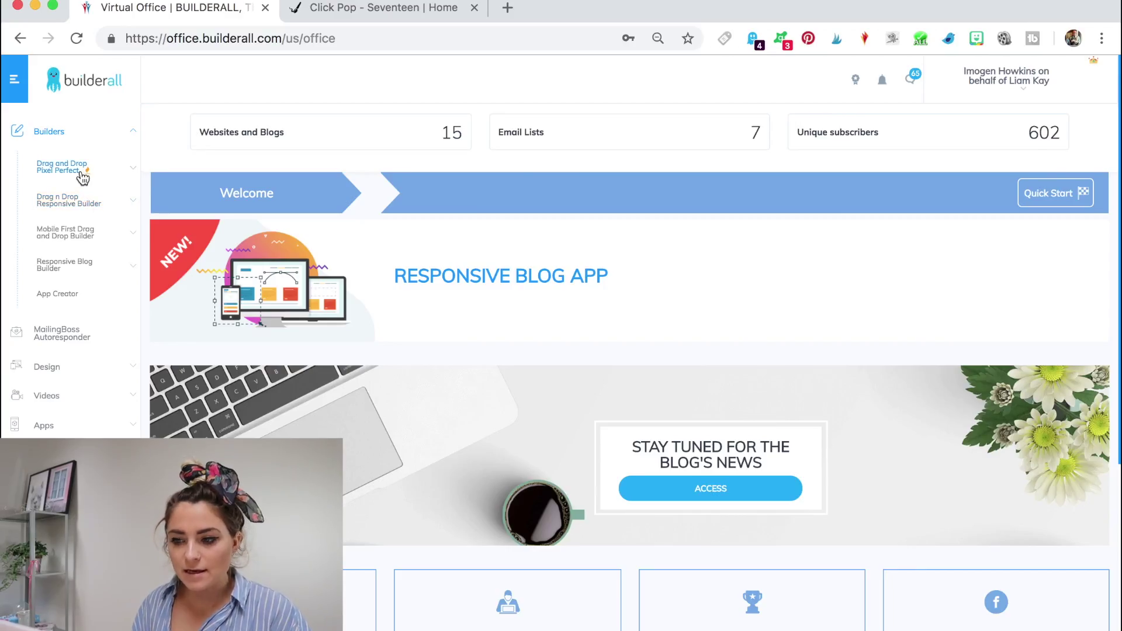
Step: Open Drag and Drop Pixel Perfect's New Website template gallery and browse the templates
left_click(79, 172)
left_click(63, 229)
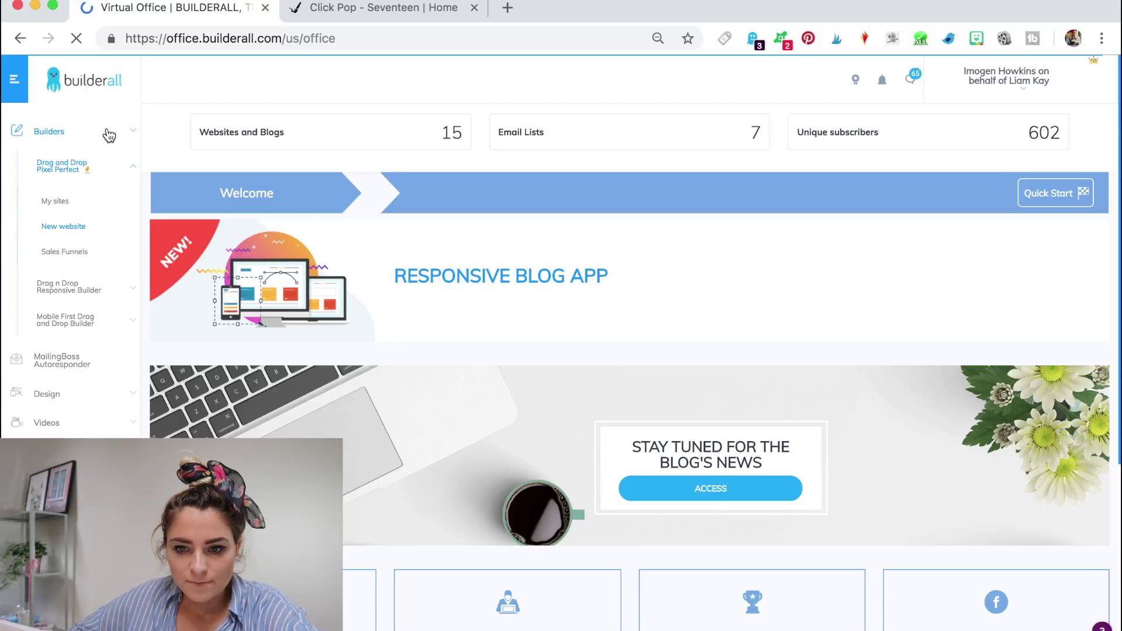
left_click(80, 171)
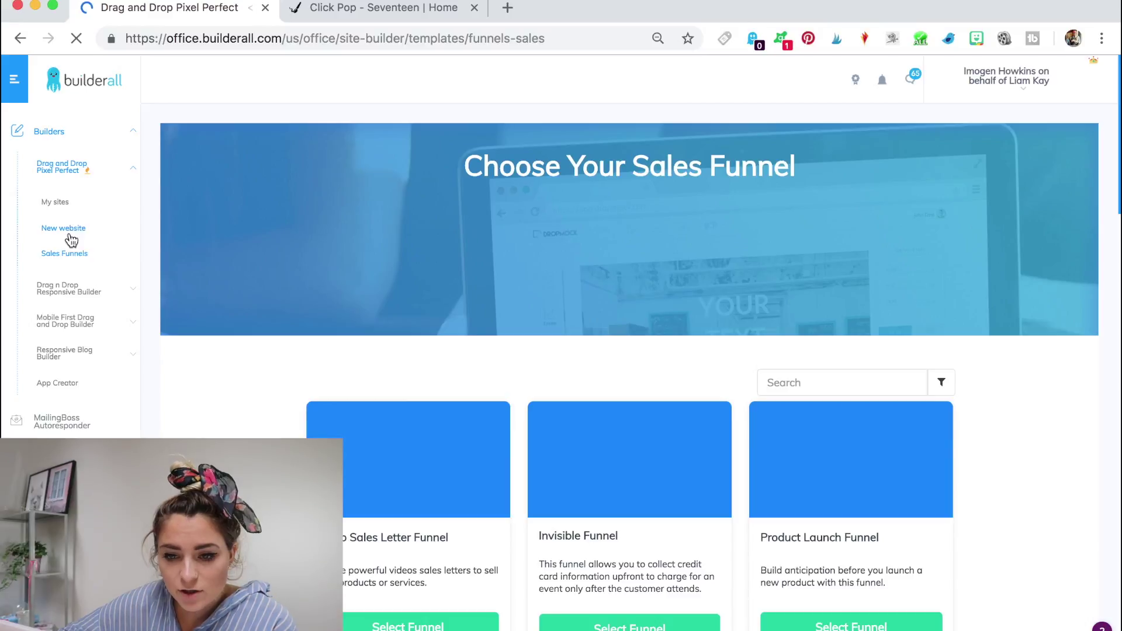
left_click(59, 234)
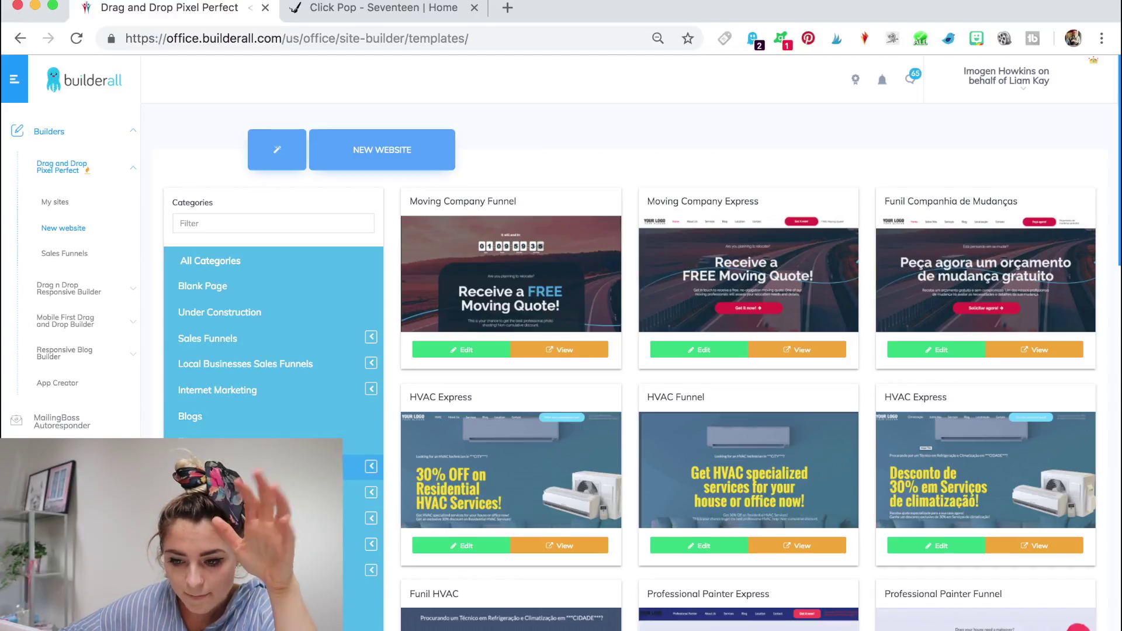
scroll(233, 426, "down", 2)
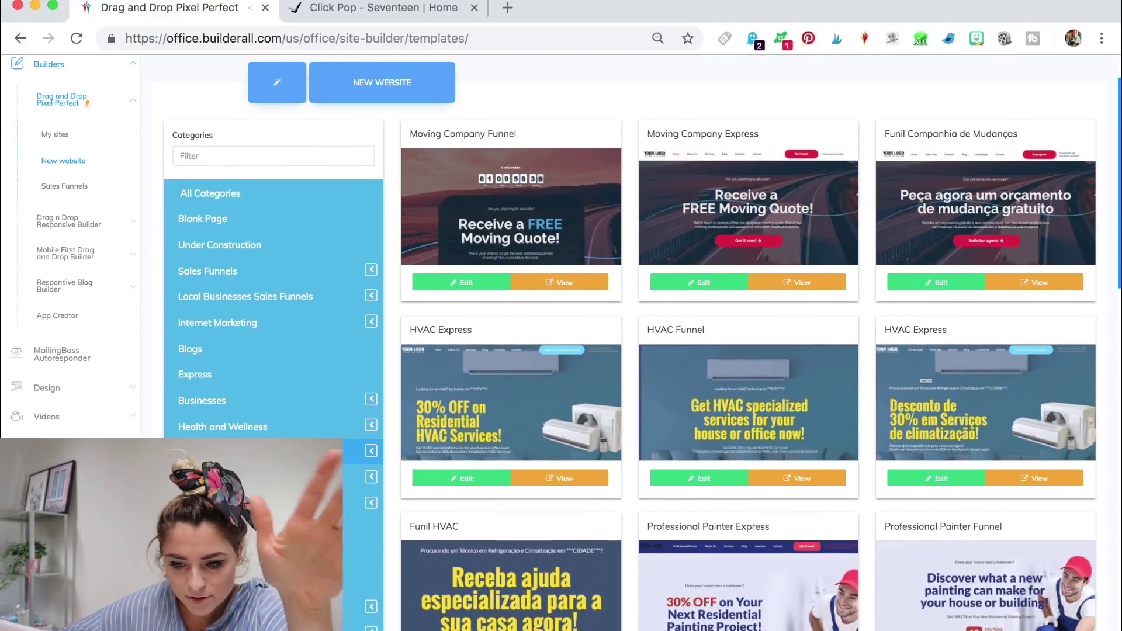
scroll(554, 343, "down", 1)
scroll(554, 342, "down", 1)
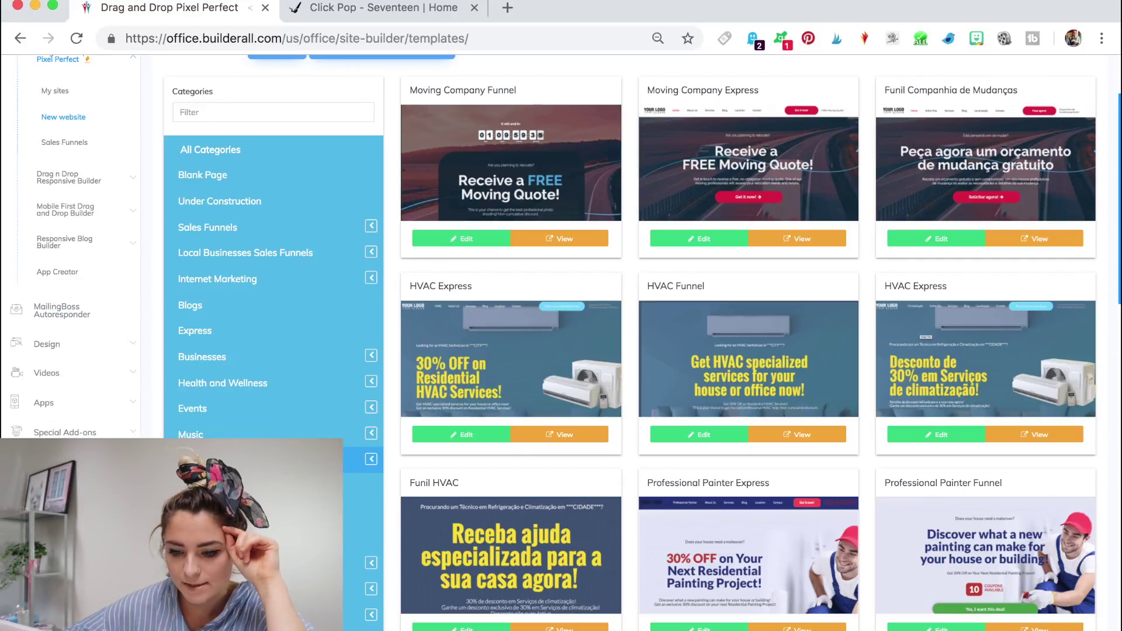
scroll(554, 343, "down", 4)
scroll(554, 342, "up", 5)
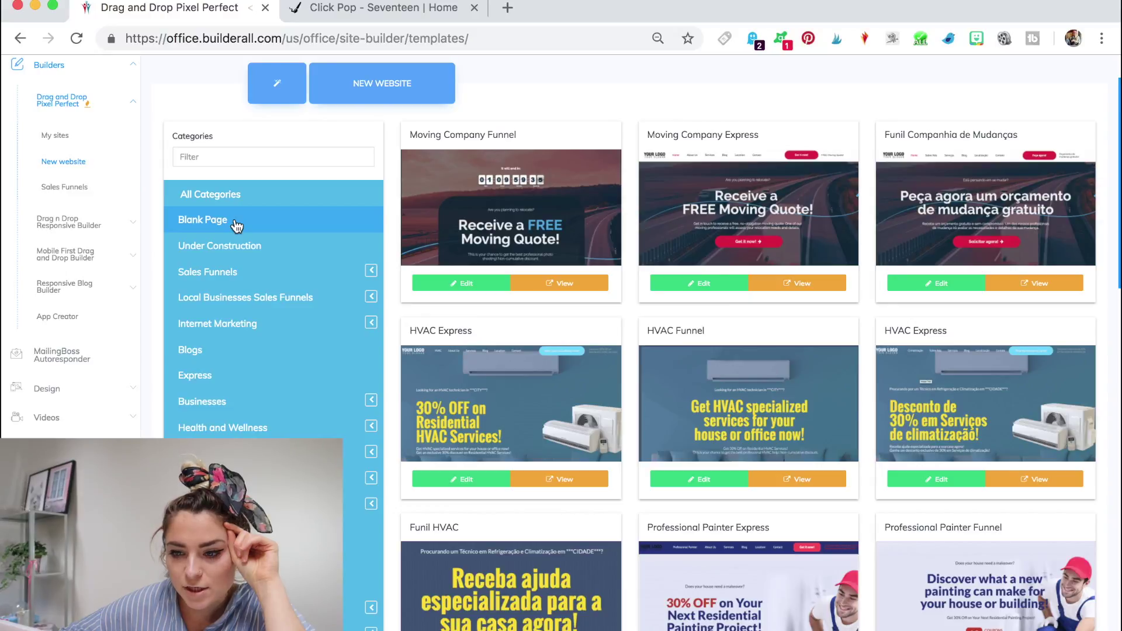
Step: Filter to Blank Page and open the Blank Page | Site Express template for editing
left_click(236, 225)
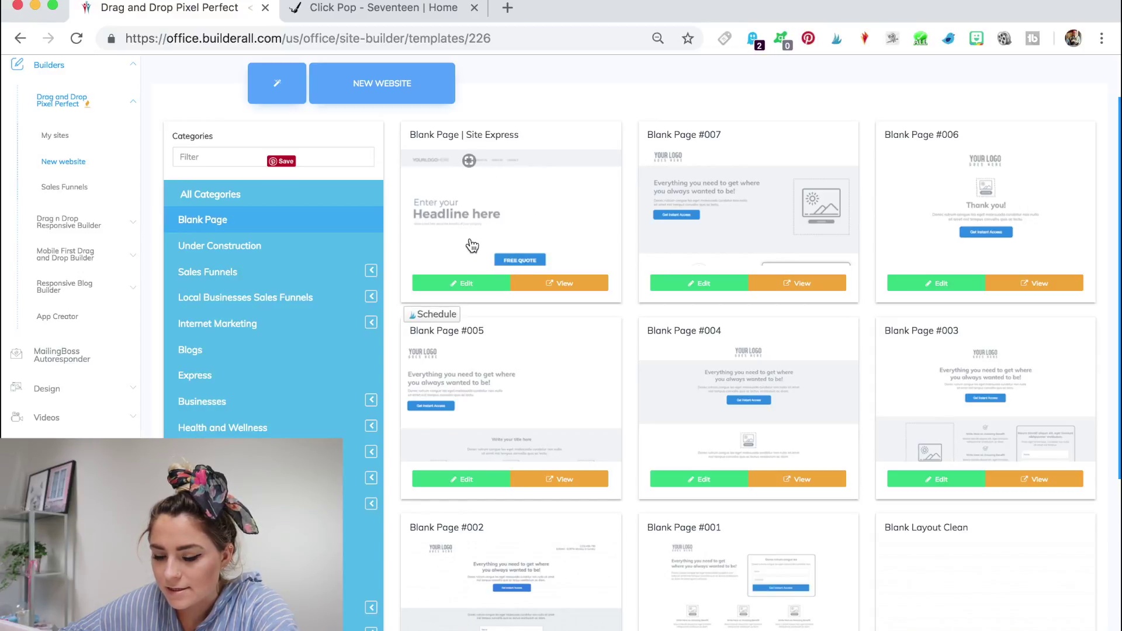
left_click(459, 283)
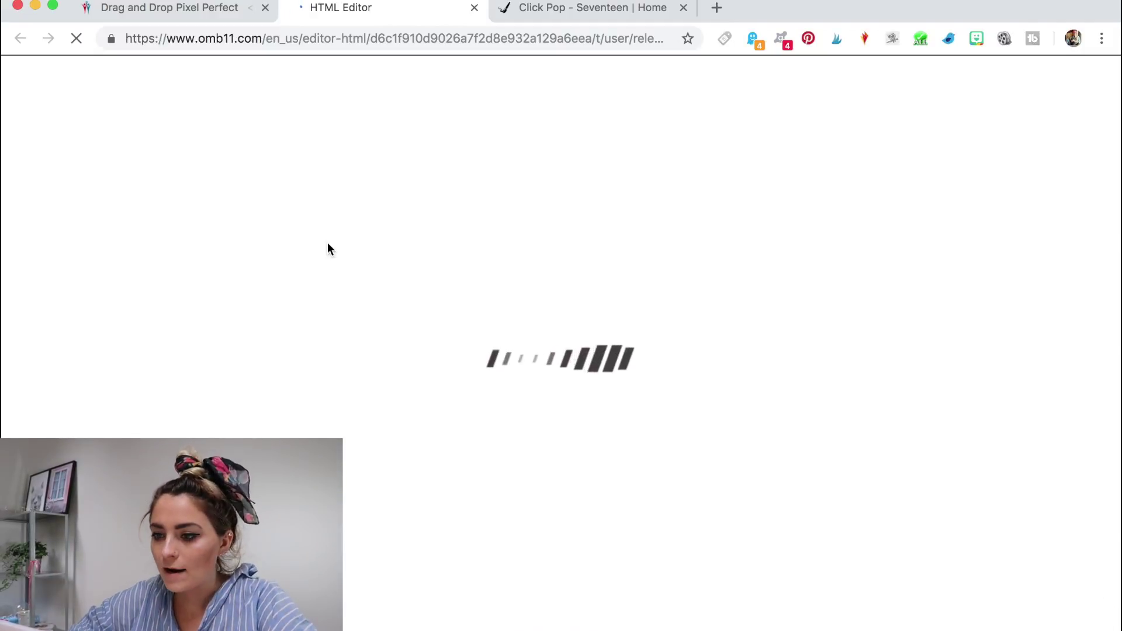
left_click(517, 38)
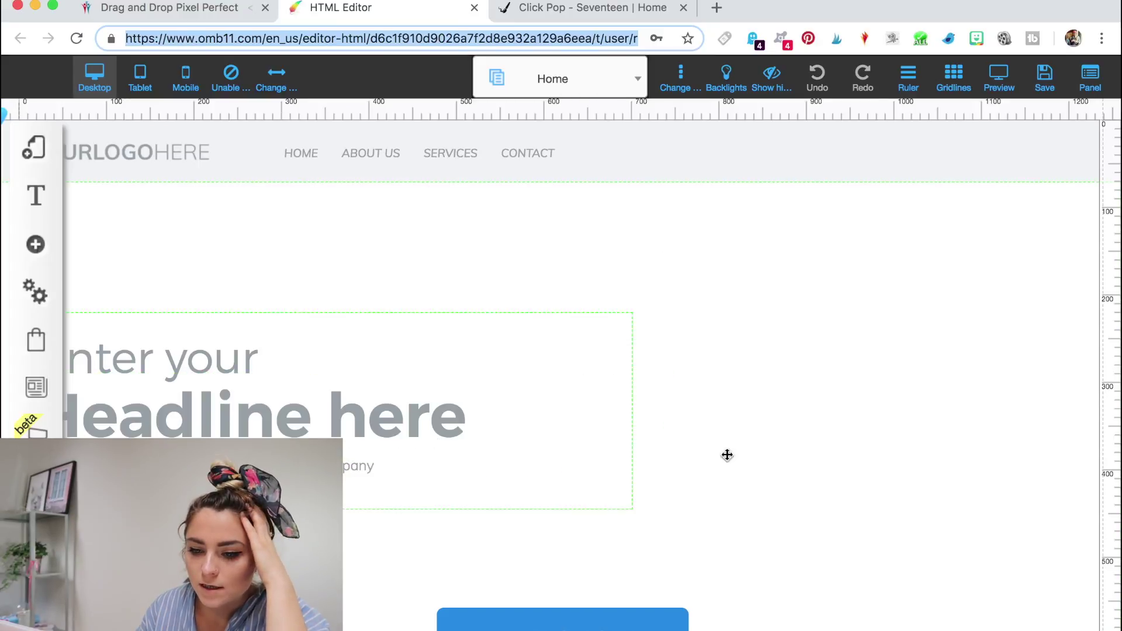
Step: Centre the 'Enter your', 'Headline here' and benefits texts on the page
left_click(442, 372)
left_click_drag(442, 372, 649, 258)
left_click_drag(338, 391, 643, 383)
left_click_drag(168, 464, 486, 462)
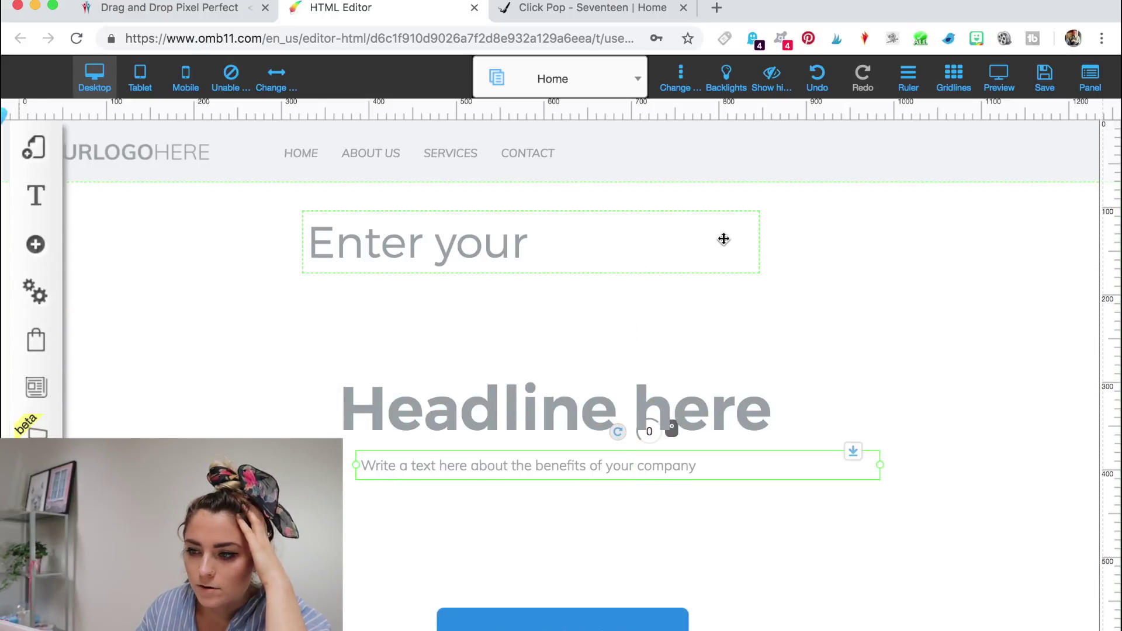
Step: Set the header style to NONE, removing its background
left_click(703, 142)
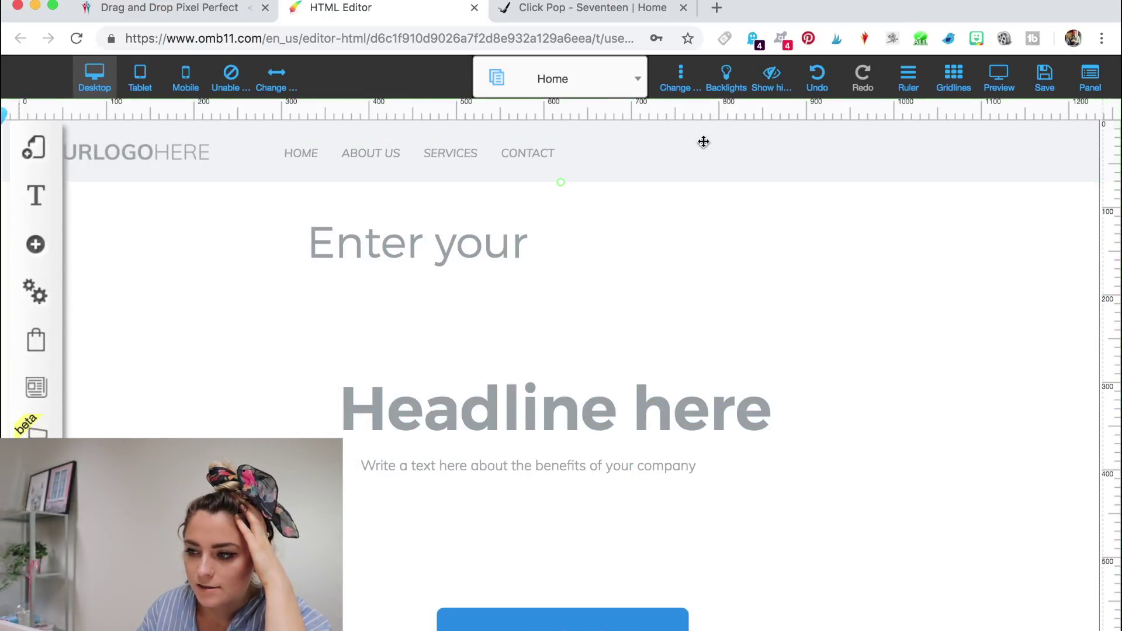
double_click(704, 142)
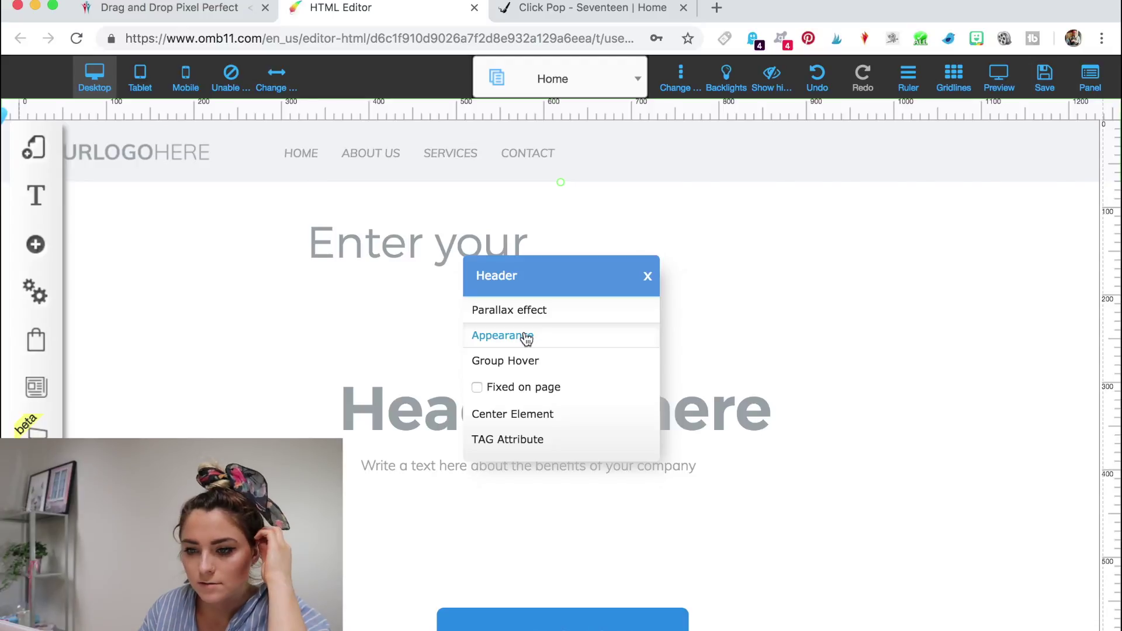
left_click(502, 336)
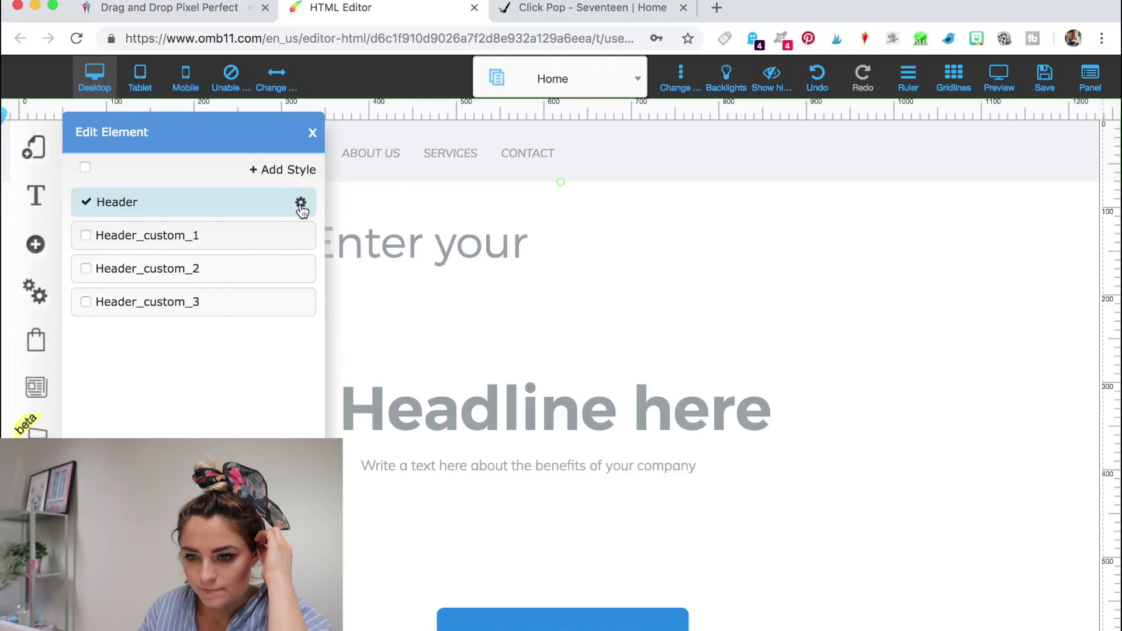
left_click(301, 205)
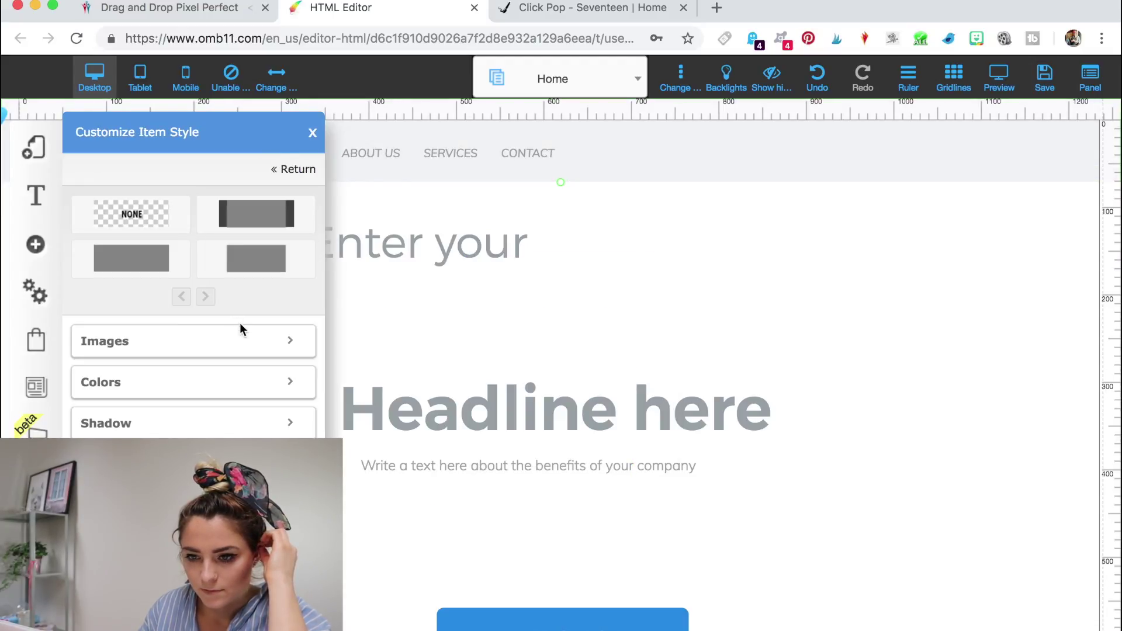
left_click(146, 228)
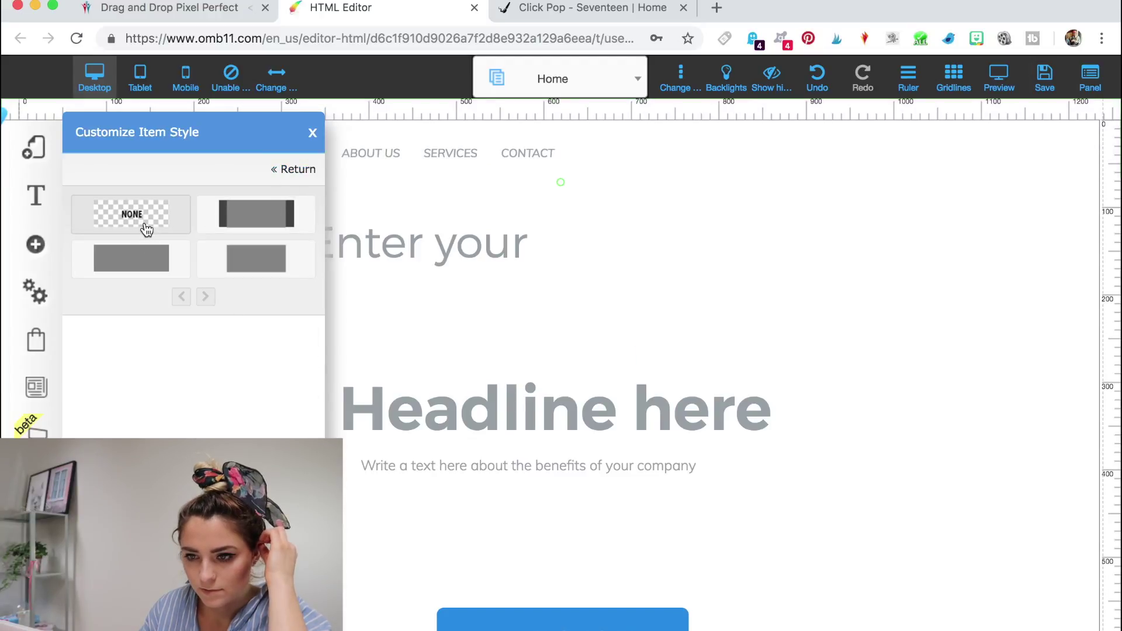
left_click(312, 137)
left_click(314, 136)
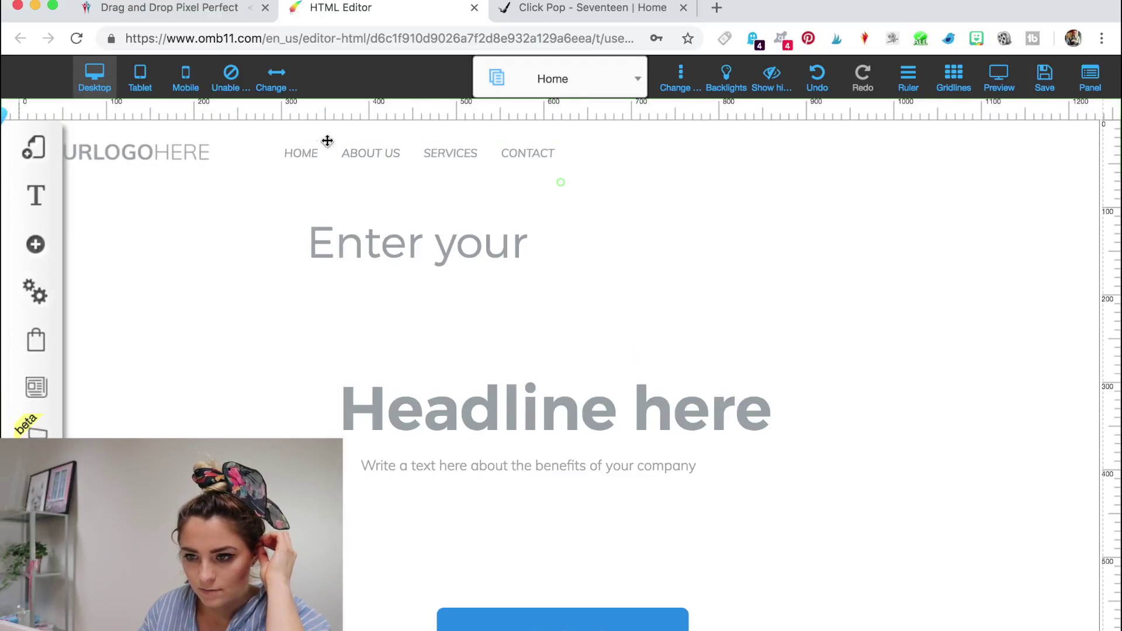
Step: Delete the navigation menu, the logo image and the 'Enter your' text
left_click(297, 159)
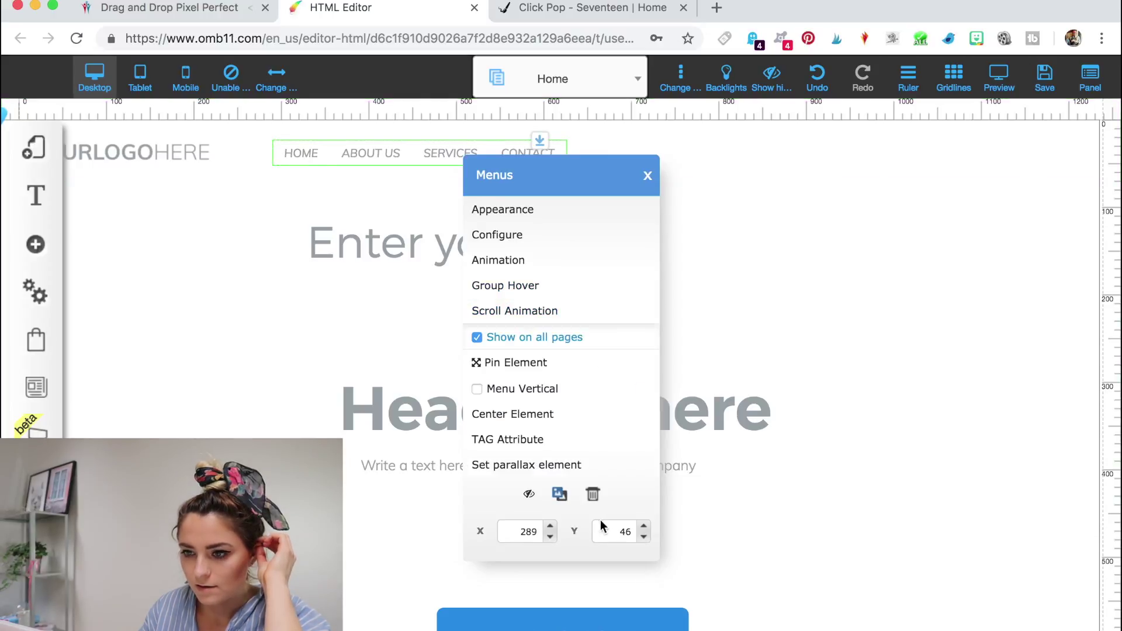
left_click(184, 153)
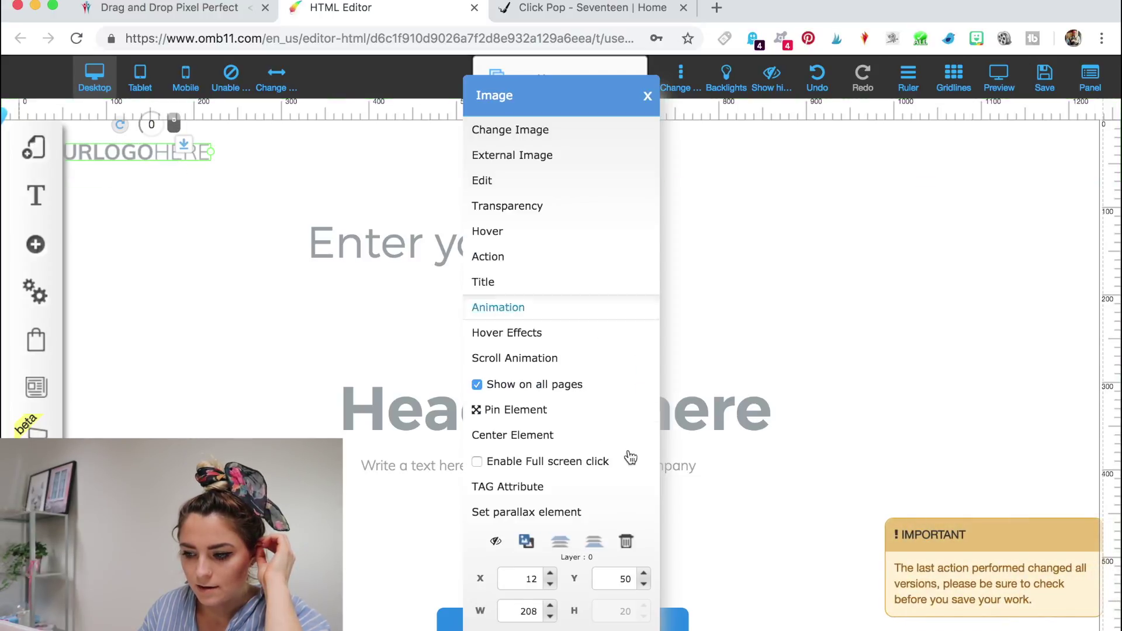
left_click(625, 541)
left_click(437, 257)
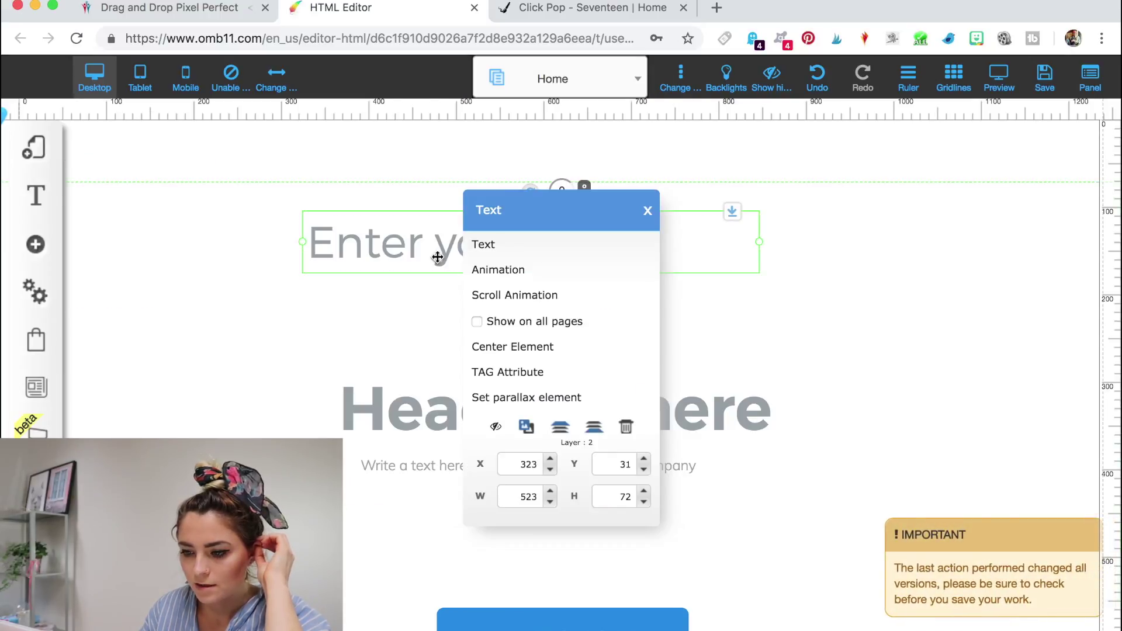
left_click(634, 429)
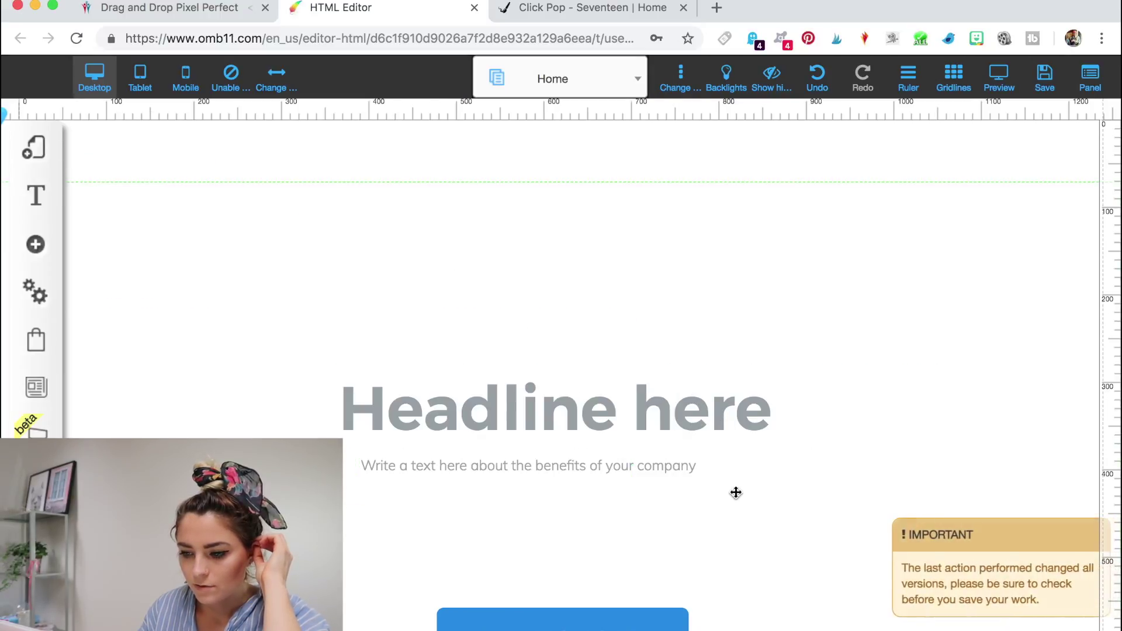
Step: Move the FREE QUOTE button above the centred headline
left_click_drag(611, 619, 593, 298)
left_click(596, 396)
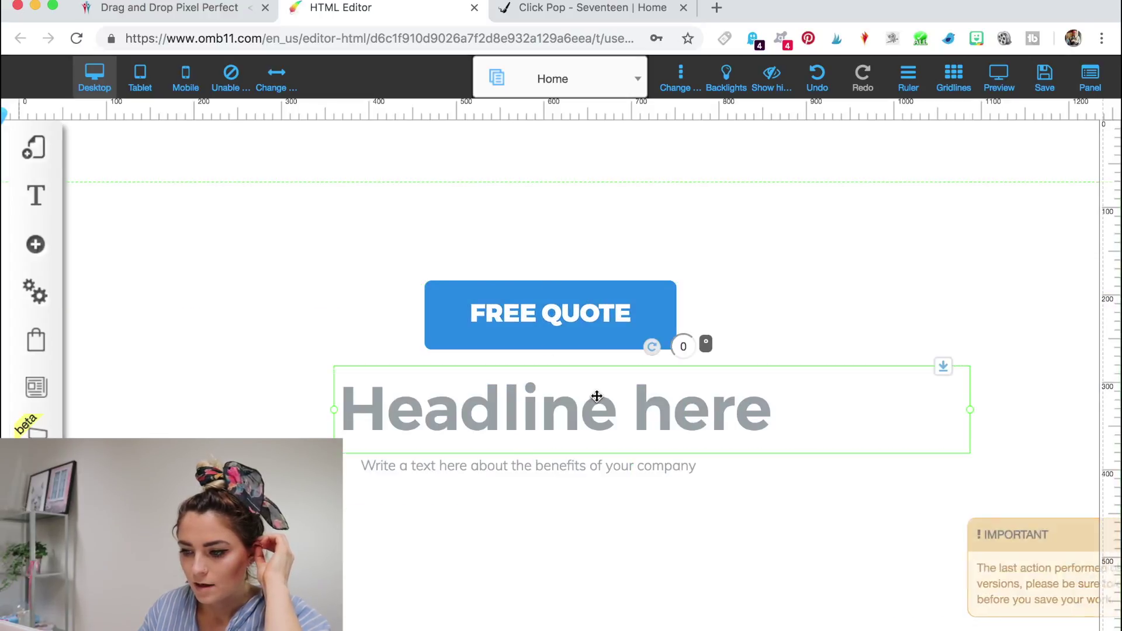
left_click(721, 426)
left_click(594, 299)
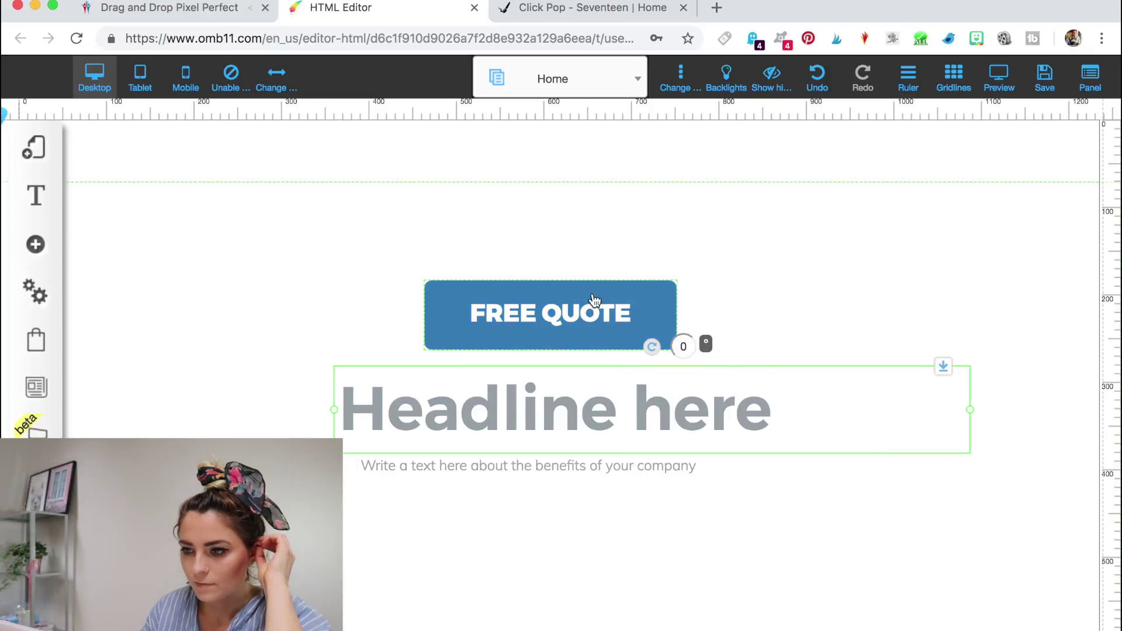
left_click(631, 180)
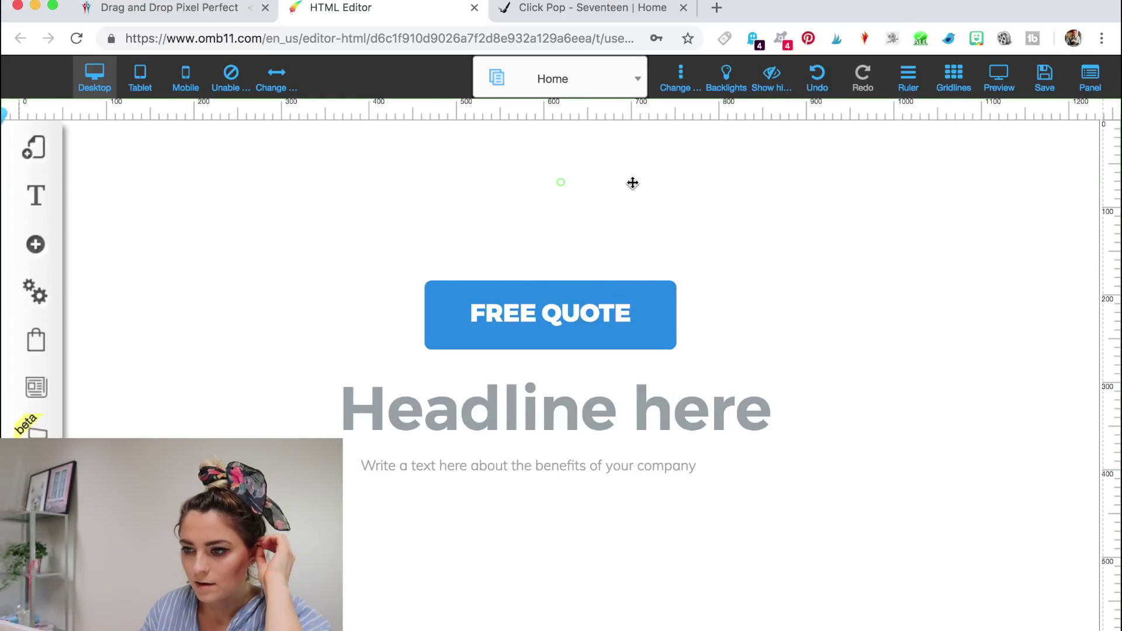
Step: Compare the editor page with the finished Primark reference page
left_click(607, 159)
left_click(584, 193)
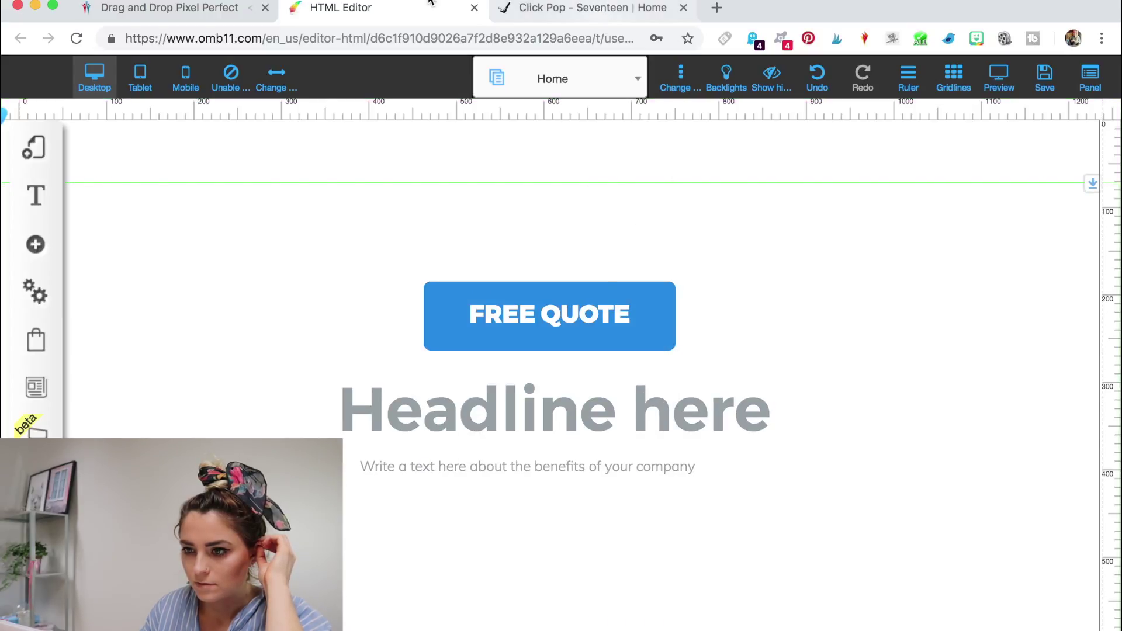
left_click(596, 8)
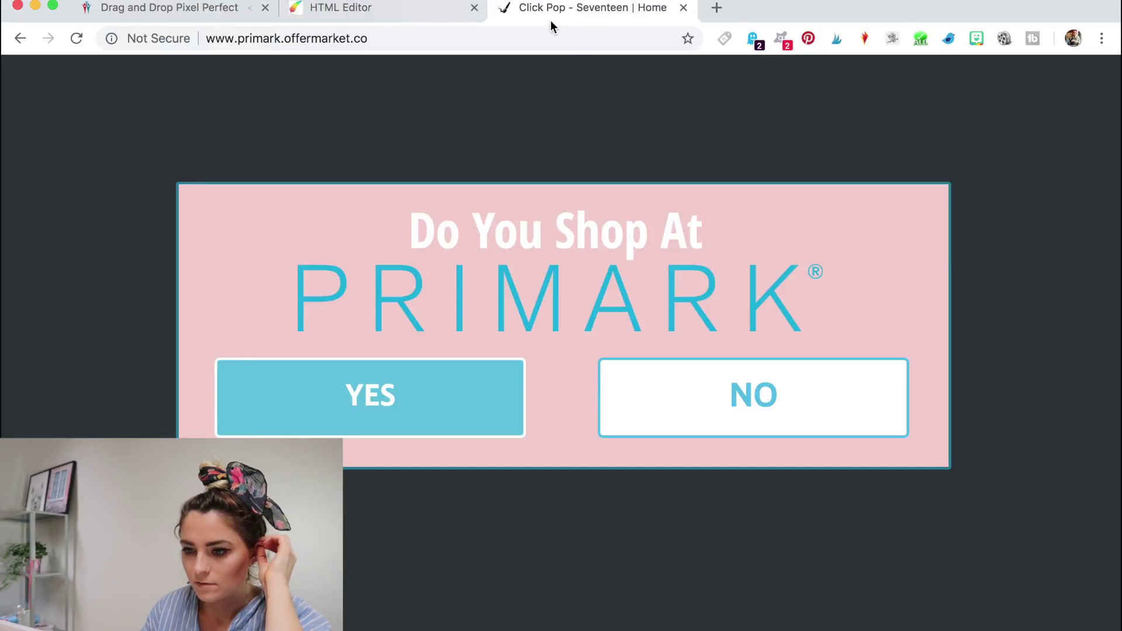
left_click(427, 9)
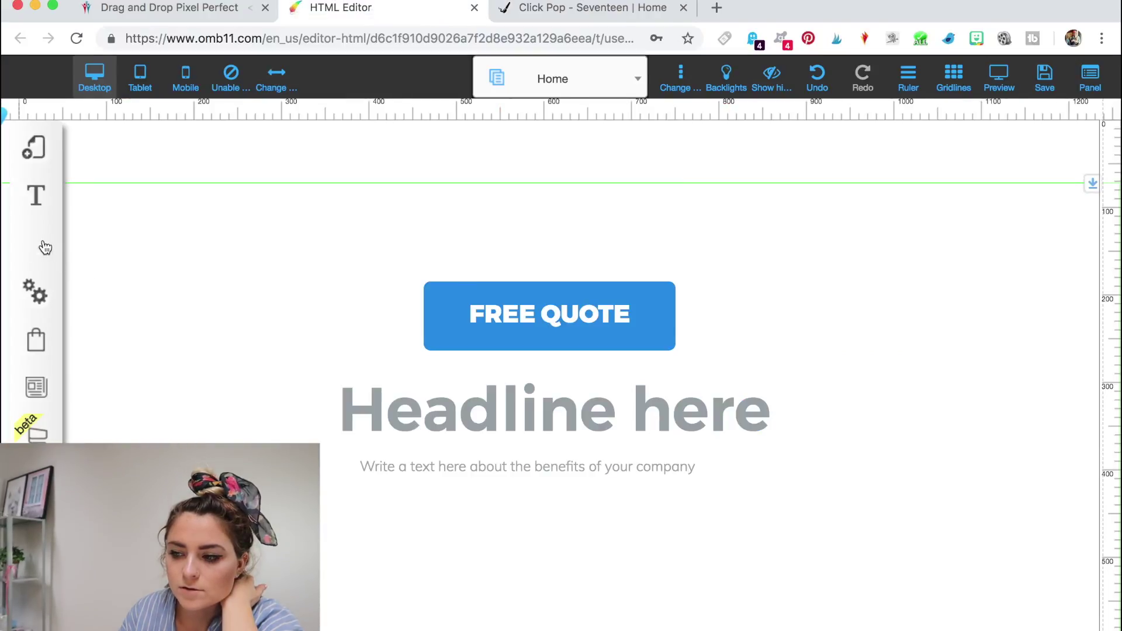
left_click(498, 314)
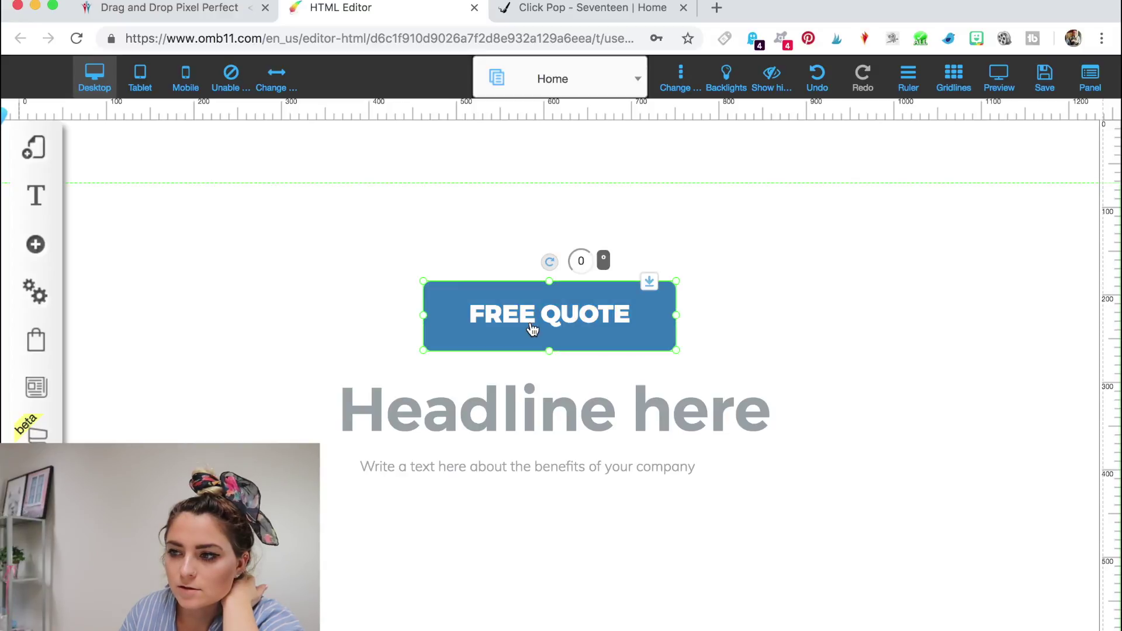
left_click(607, 7)
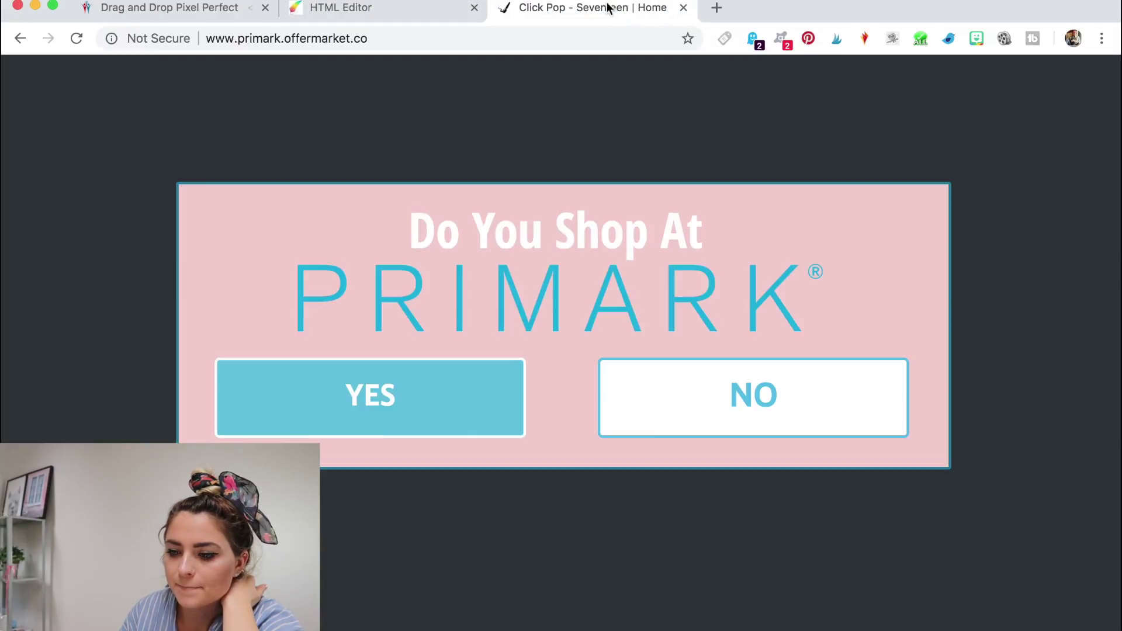
left_click(389, 7)
Step: Duplicate the FREE QUOTE button and place both copies side by side under the headline
double_click(589, 323)
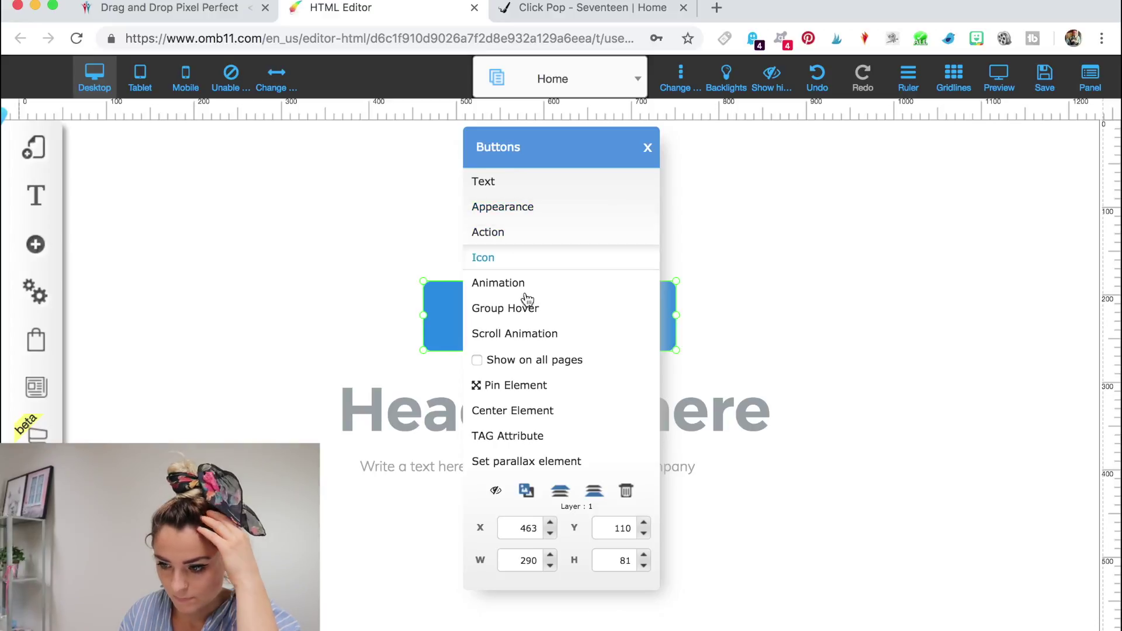
left_click(527, 492)
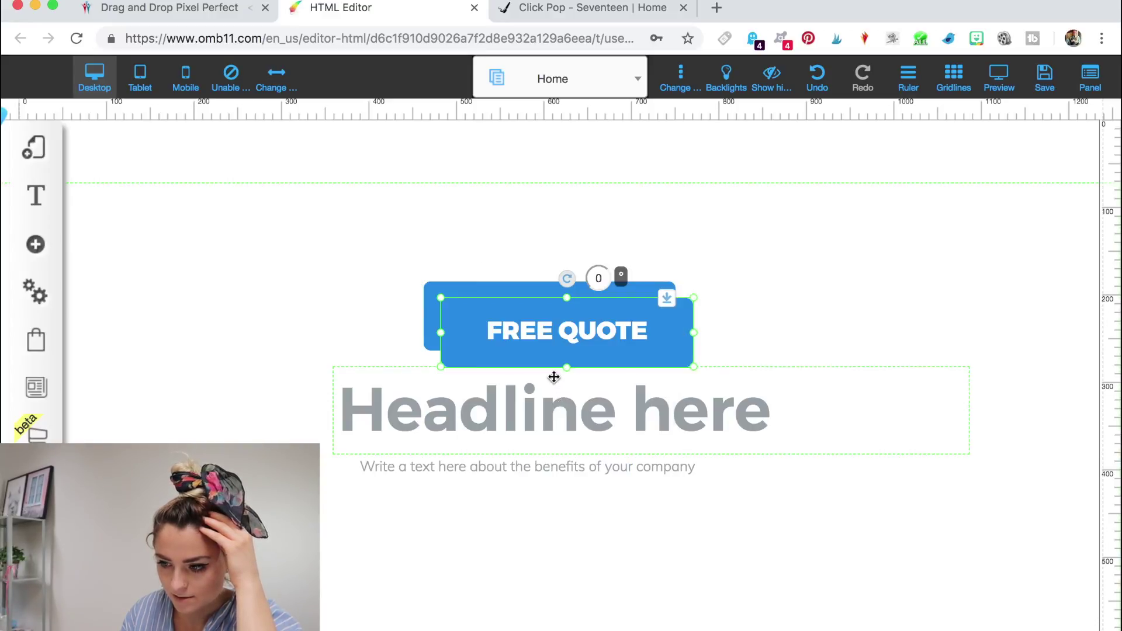
left_click_drag(553, 365, 695, 523)
left_click_drag(541, 328, 459, 515)
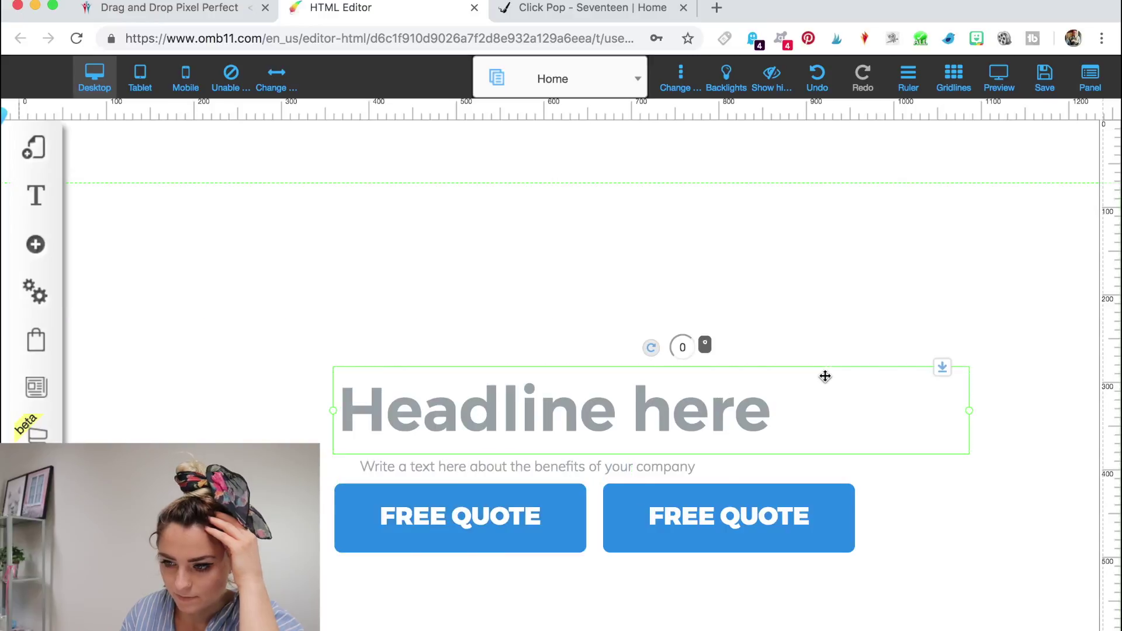
Step: Add a blue rectangle from Boxes and Lines and stretch it wide across the headline area
left_click(36, 245)
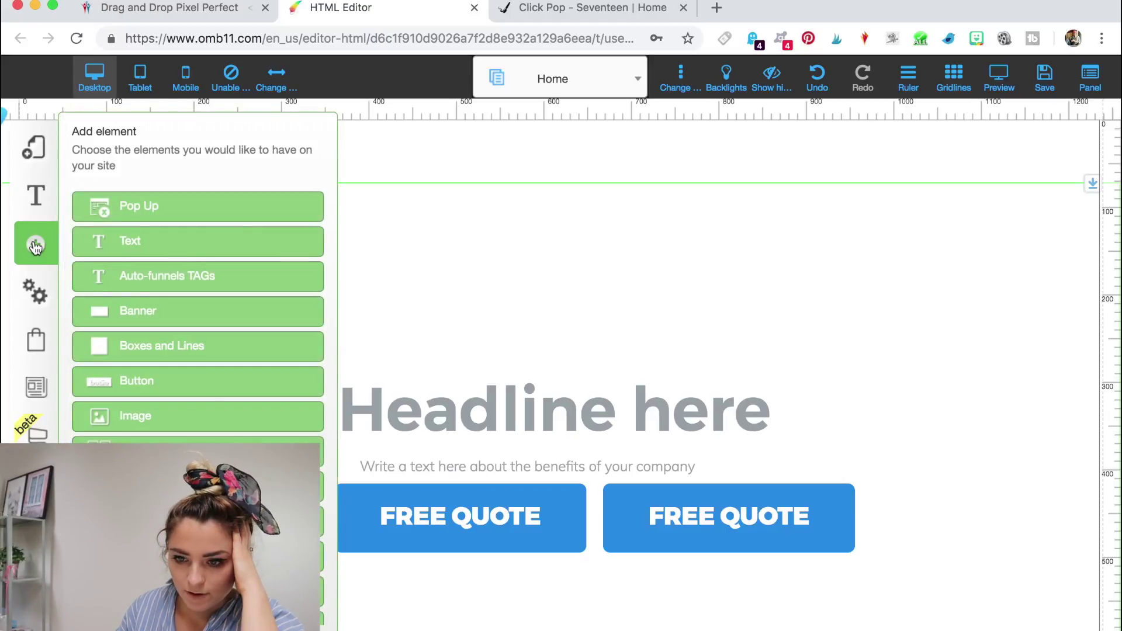
left_click(150, 353)
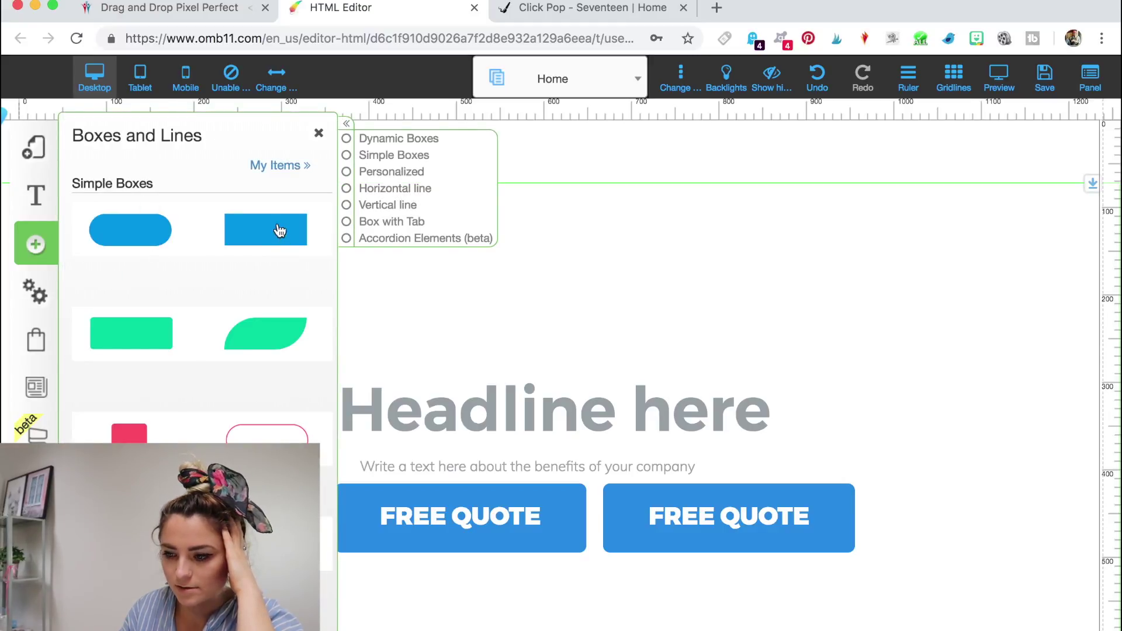
left_click(280, 229)
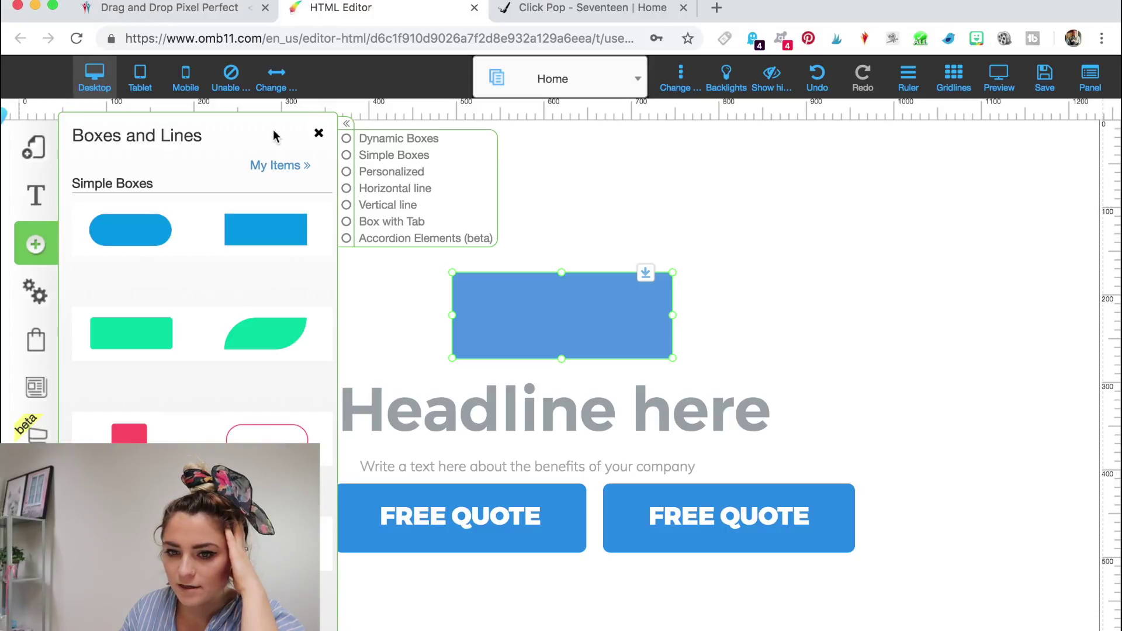
left_click(37, 250)
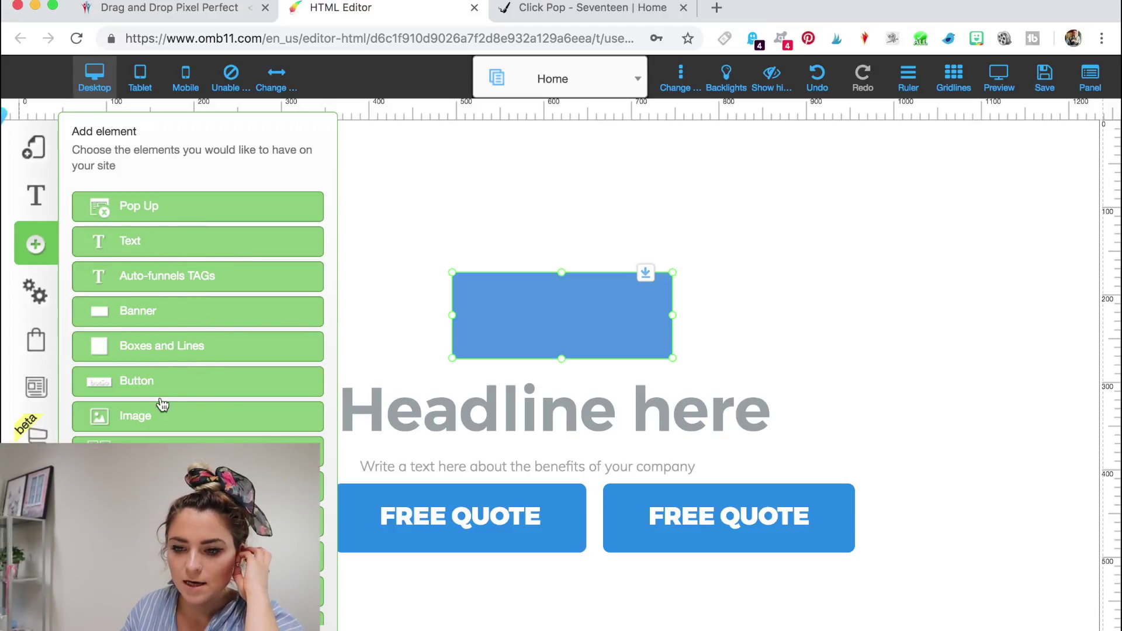
scroll(186, 397, "down", 3)
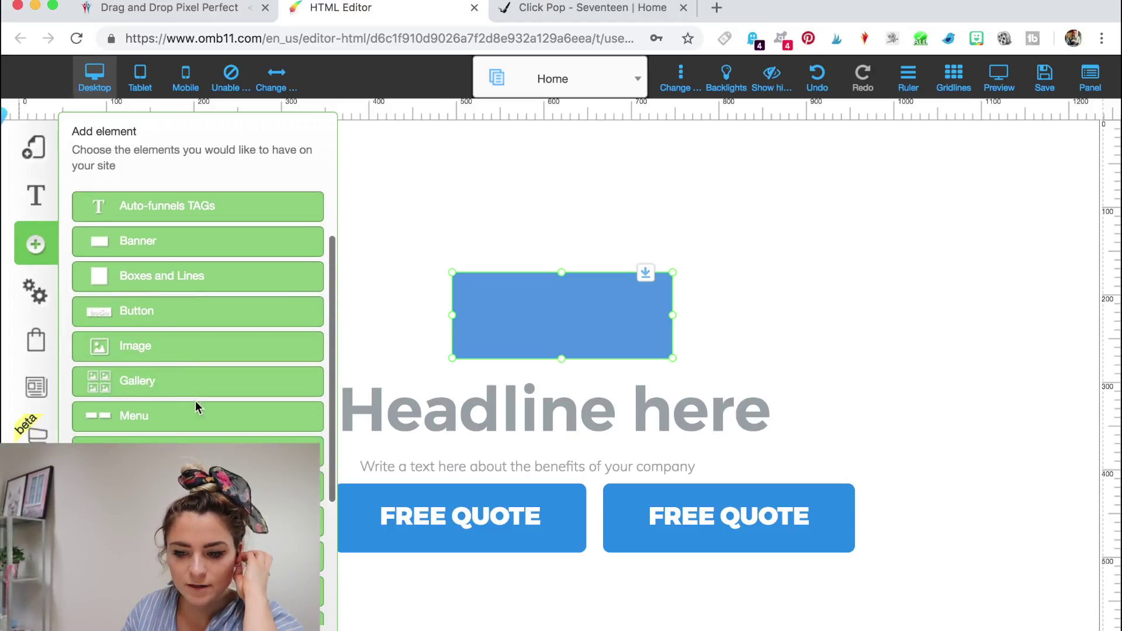
scroll(207, 426, "down", 1)
scroll(207, 435, "down", 3)
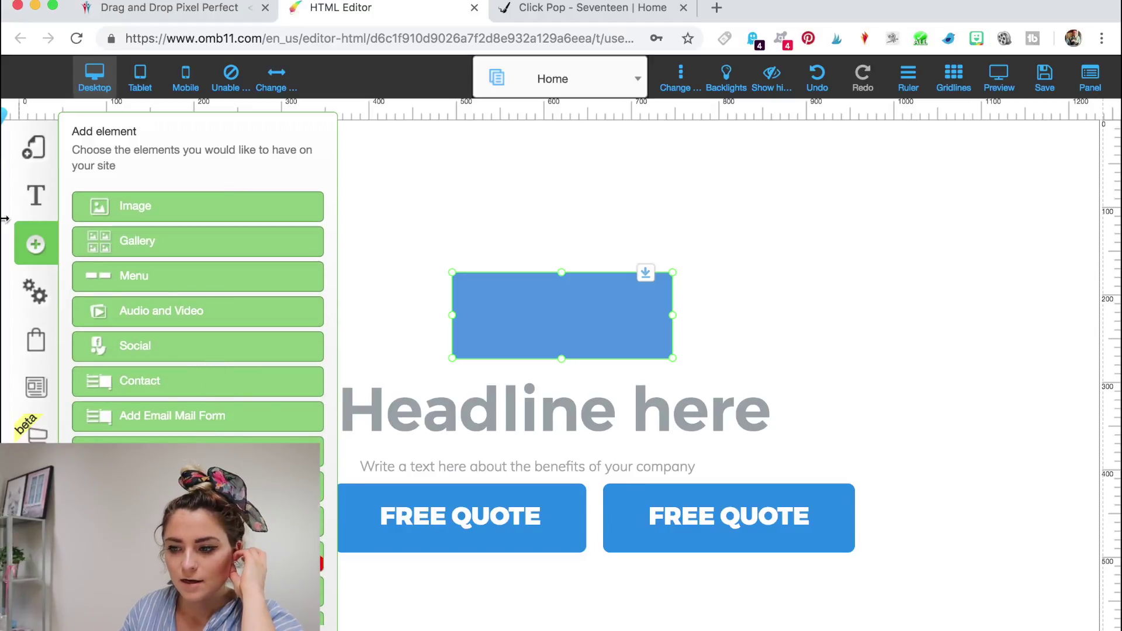
left_click(44, 245)
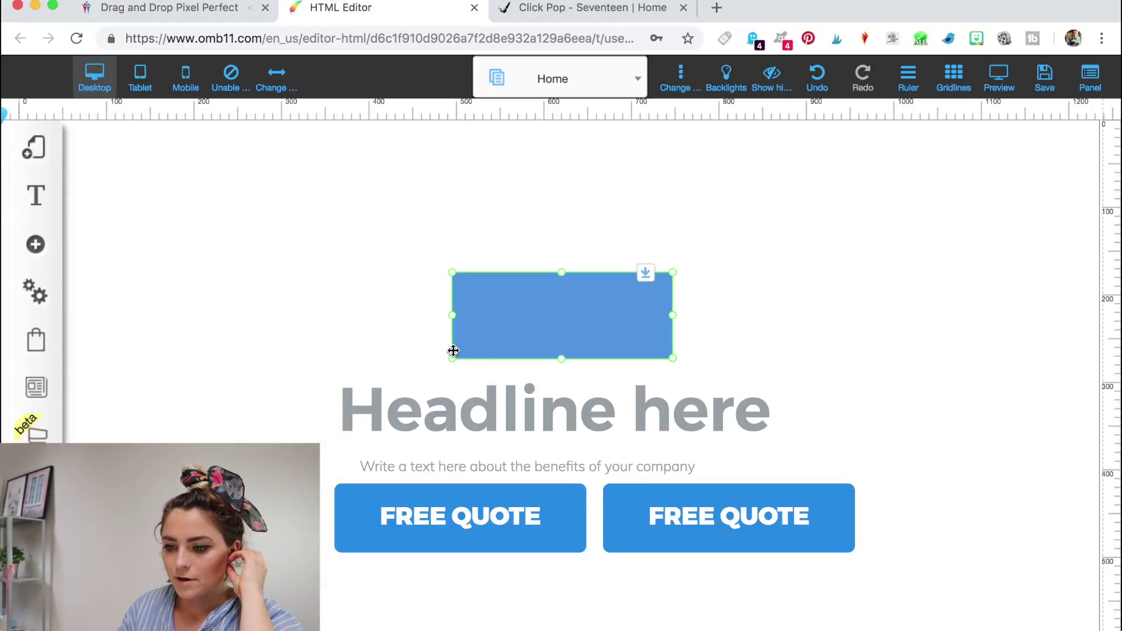
left_click_drag(453, 363, 149, 463)
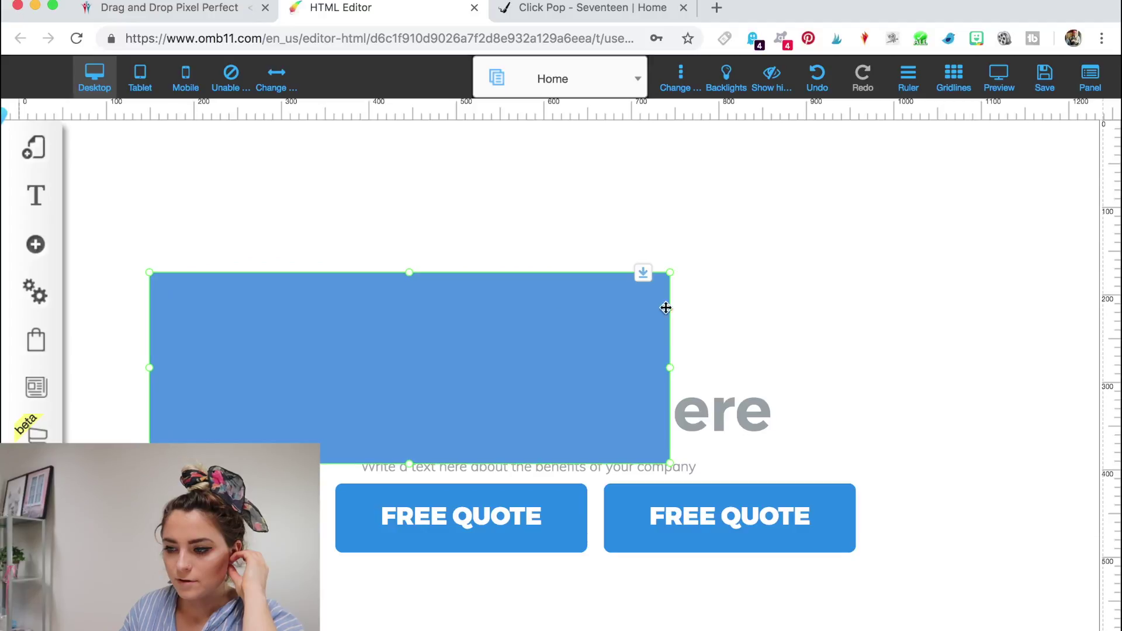
left_click_drag(669, 272, 939, 233)
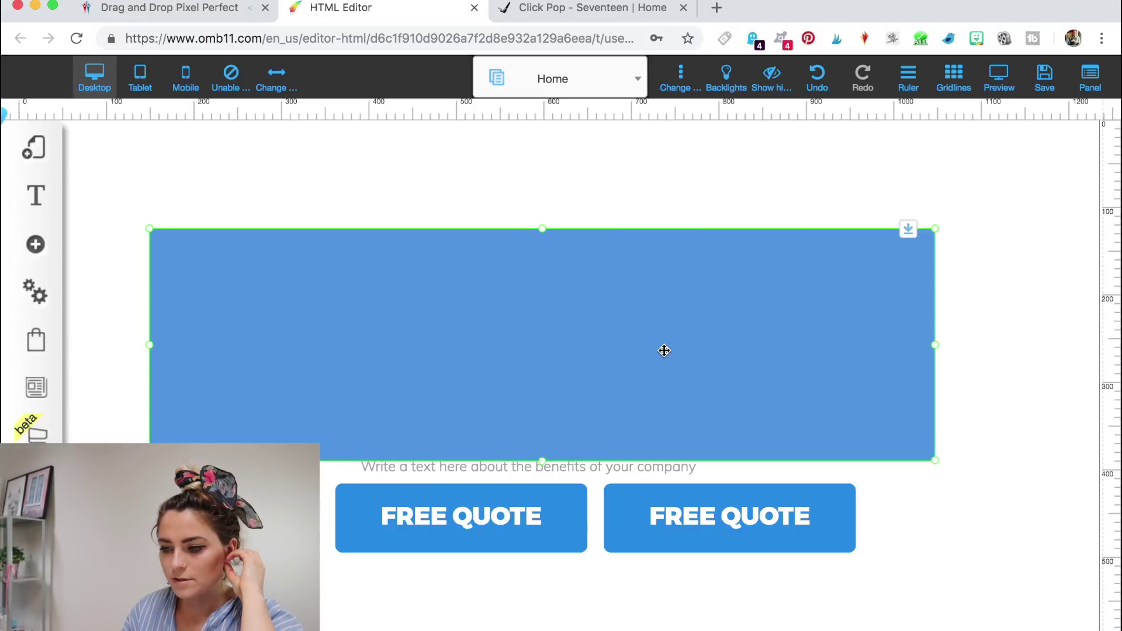
Step: Change the blue box's layer order and move it below the headline
right_click(648, 332)
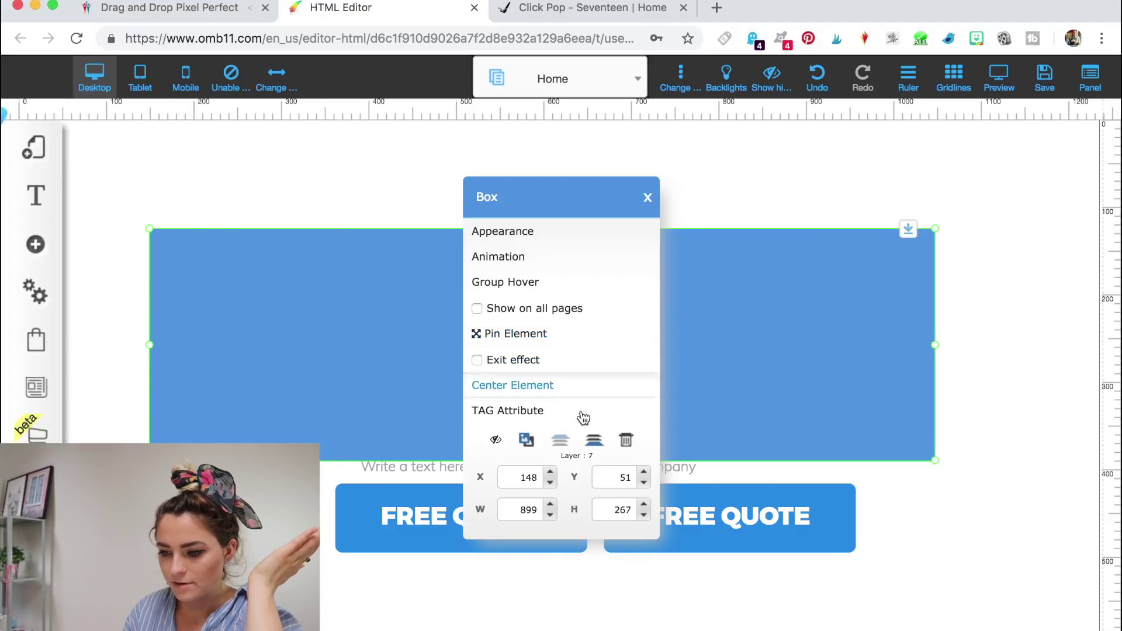
left_click(602, 446)
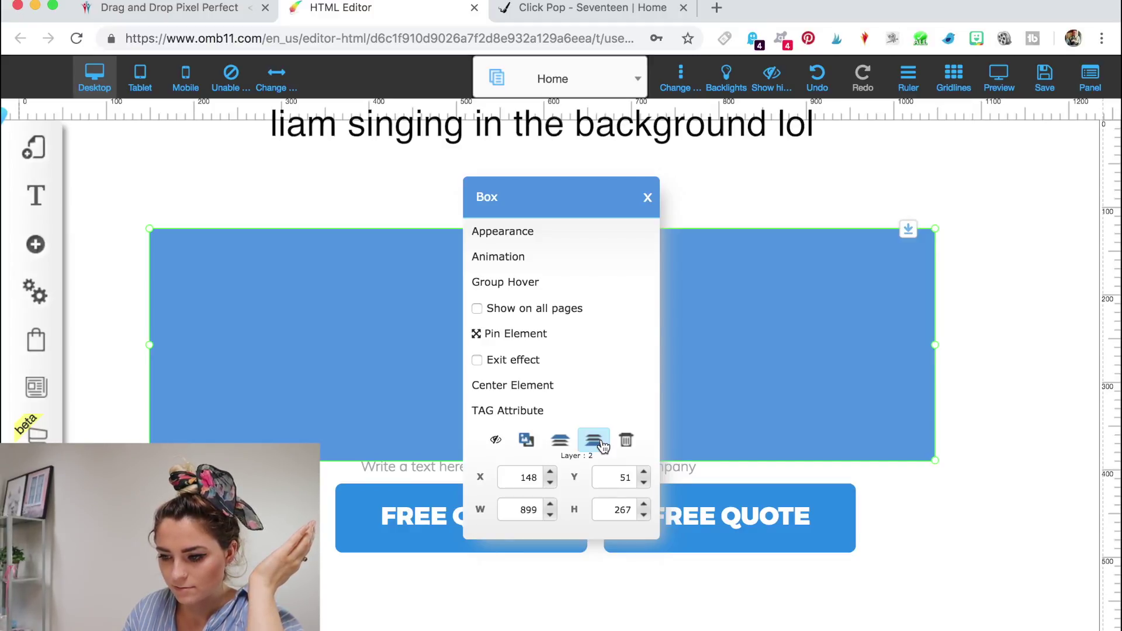
left_click(602, 446)
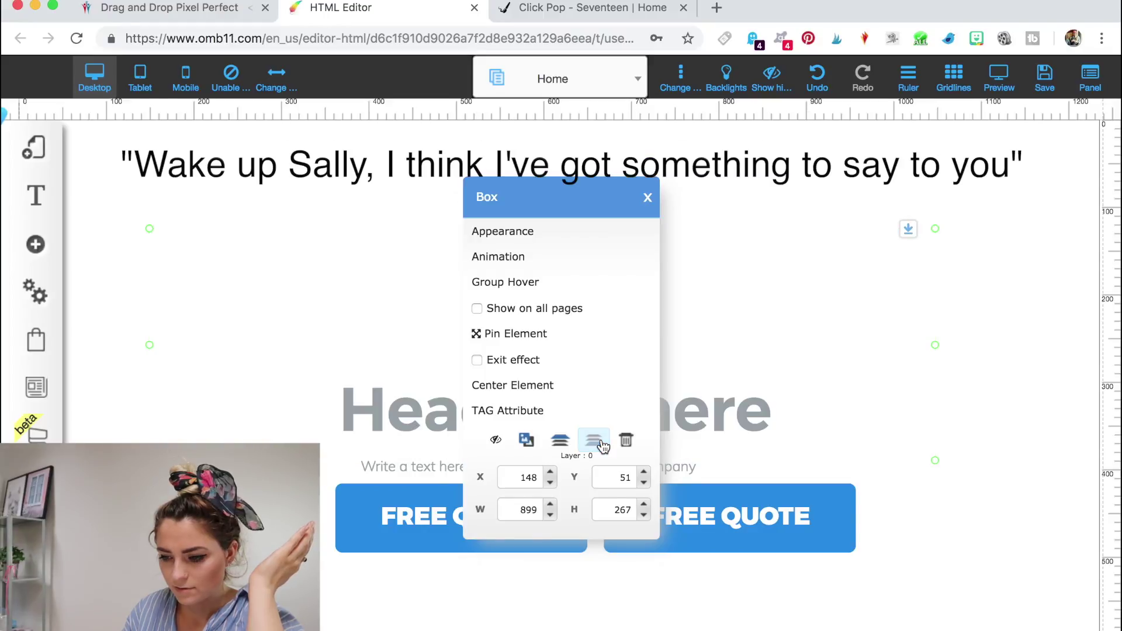
left_click(563, 439)
left_click_drag(723, 300, 729, 503)
Step: Bring the headline in front of the box and reposition both up the page
left_click(601, 408)
left_click(602, 406)
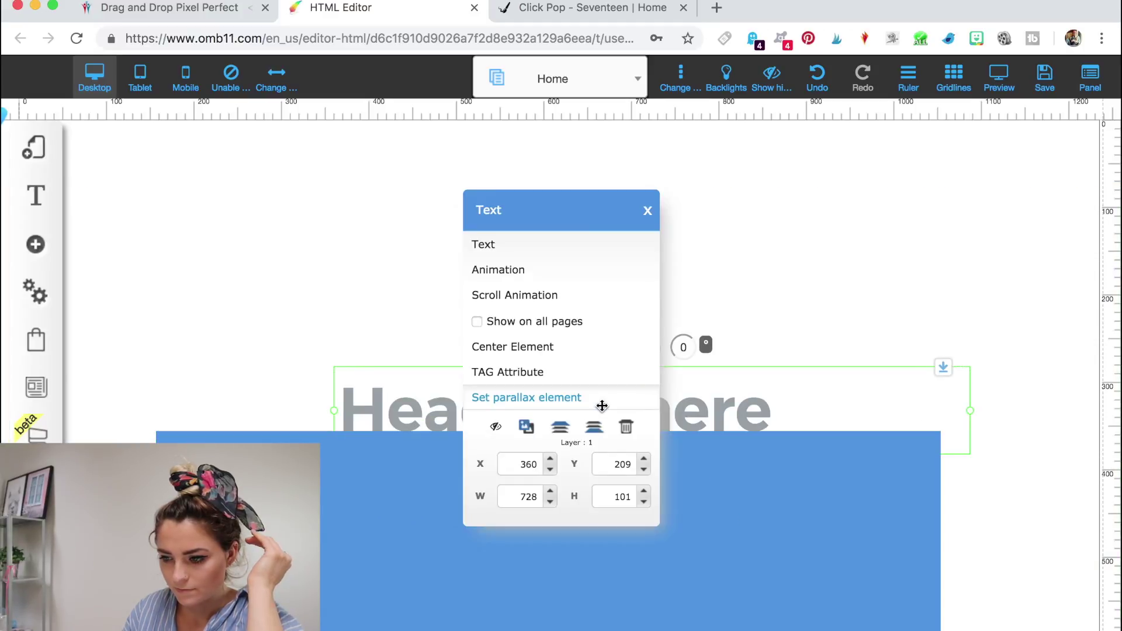
left_click(575, 429)
left_click_drag(710, 394, 708, 298)
left_click_drag(649, 465, 689, 386)
Step: Delete the 'Headline here' text and send the box behind the FREE QUOTE buttons
left_click(641, 309)
right_click(641, 308)
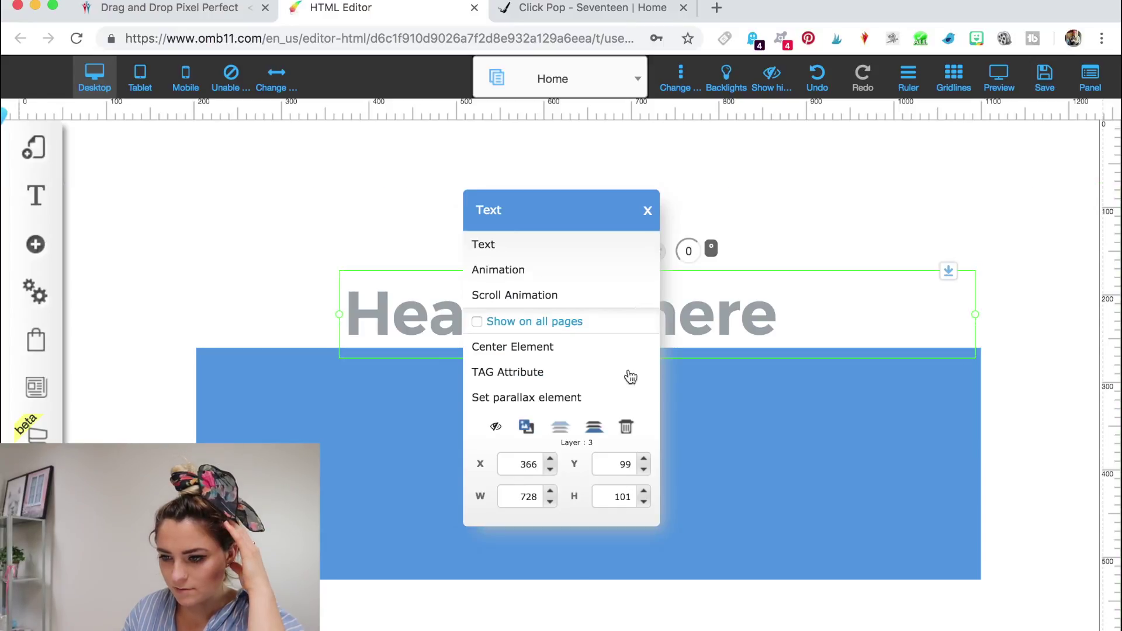
left_click(624, 426)
left_click_drag(565, 372, 562, 232)
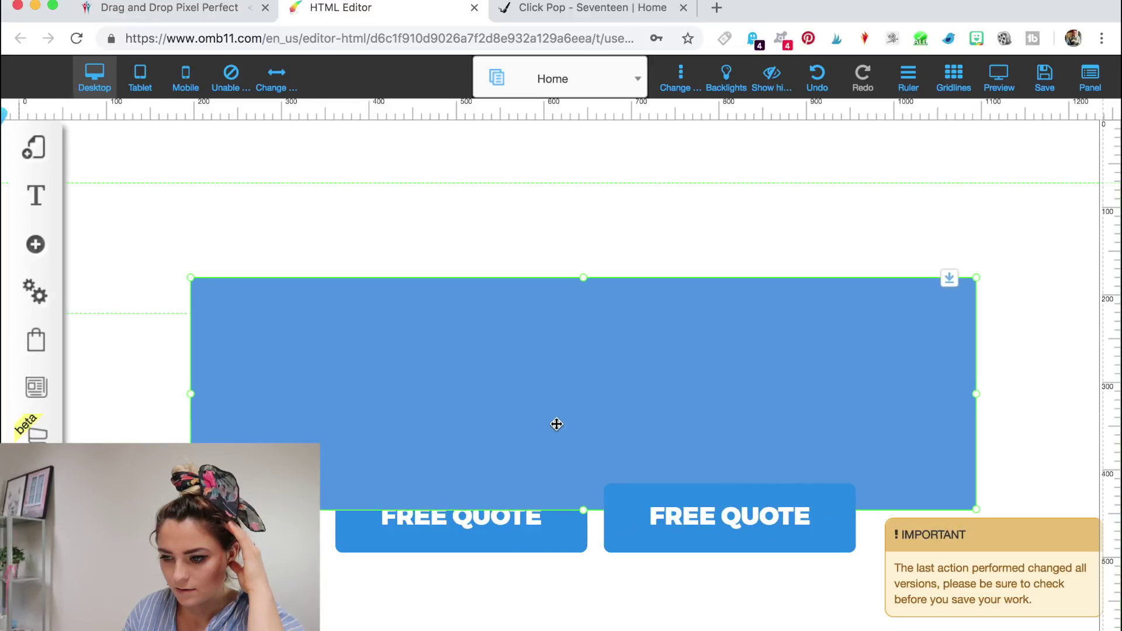
right_click(555, 423)
left_click(593, 440)
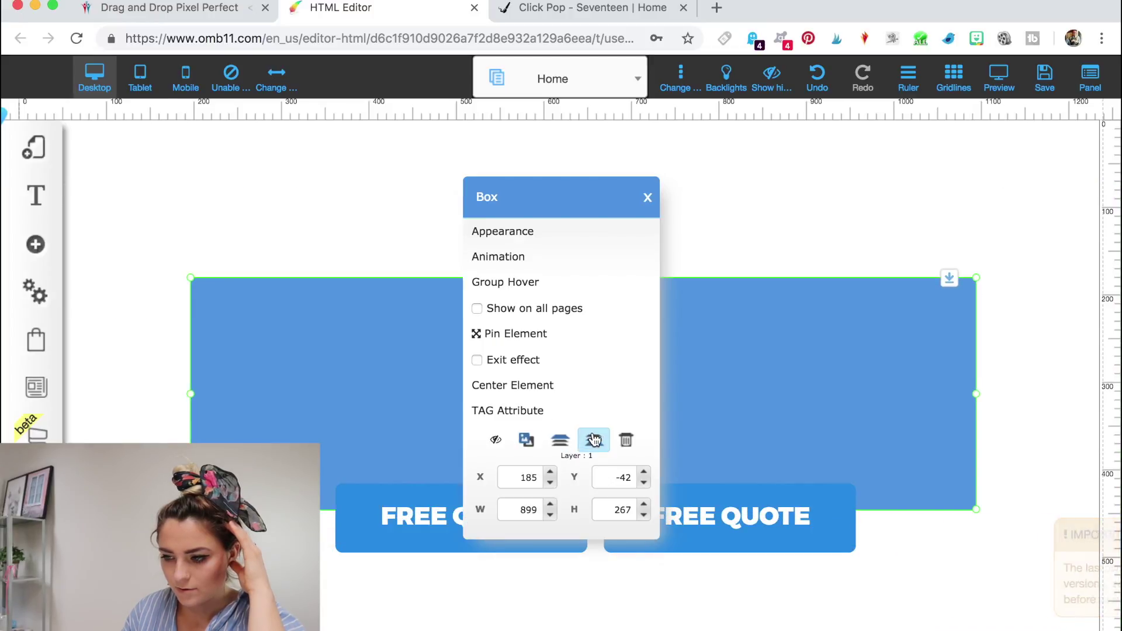
left_click_drag(735, 330, 791, 236)
Step: Delete the description text line
left_click_drag(597, 467, 637, 431)
right_click(637, 431)
left_click(634, 432)
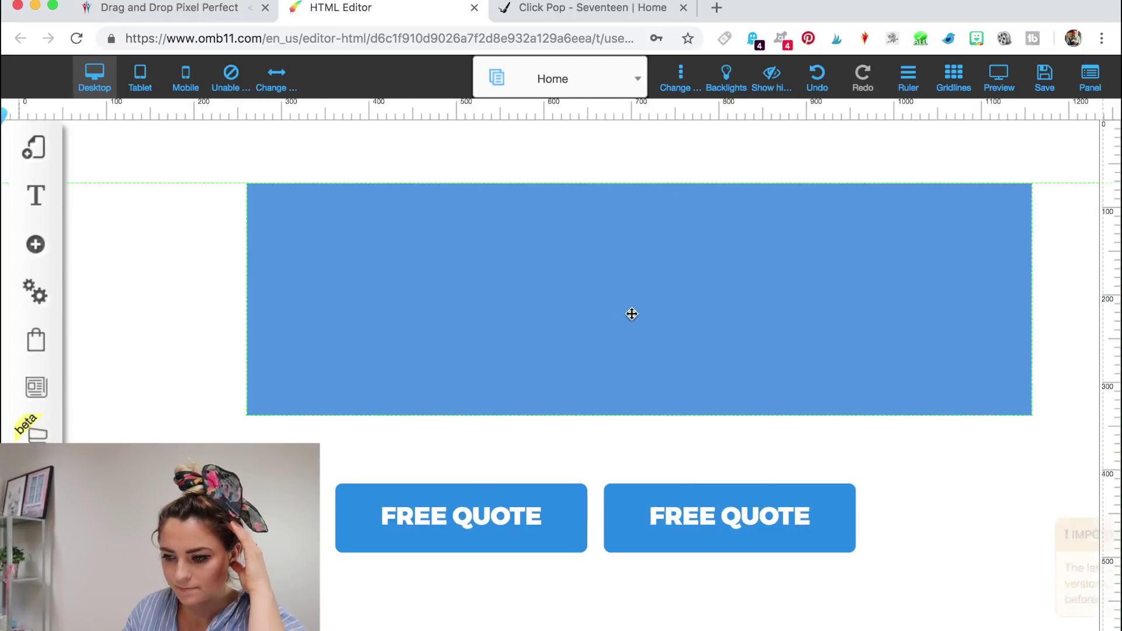
Step: Move the box down over the buttons and send it to the bottom layer
left_click_drag(708, 274, 659, 408)
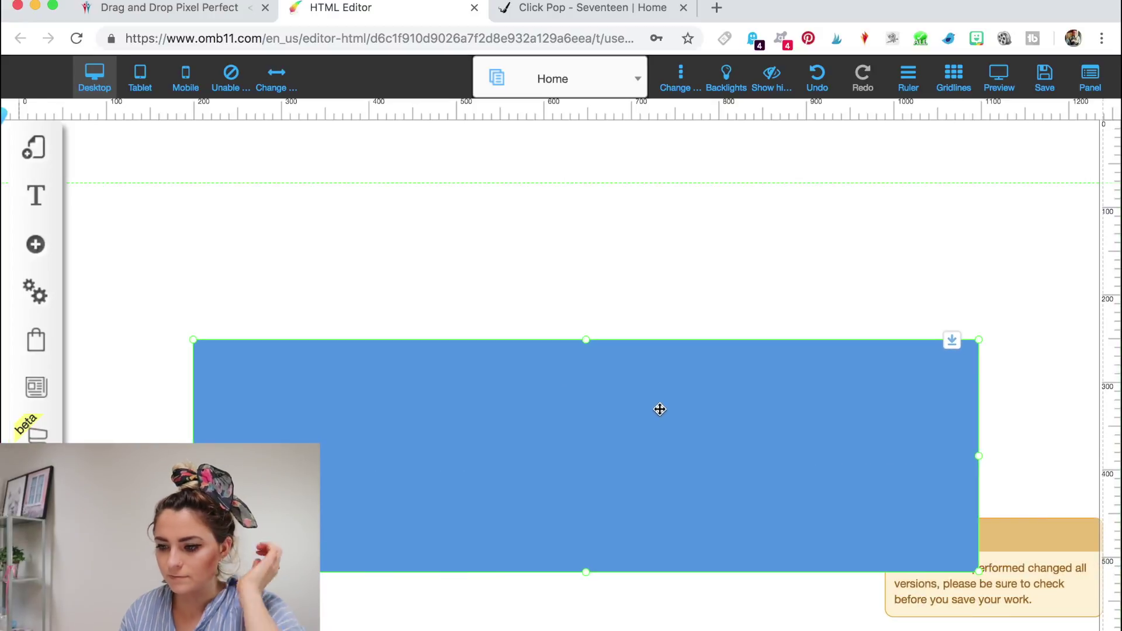
right_click(660, 409)
left_click(593, 441)
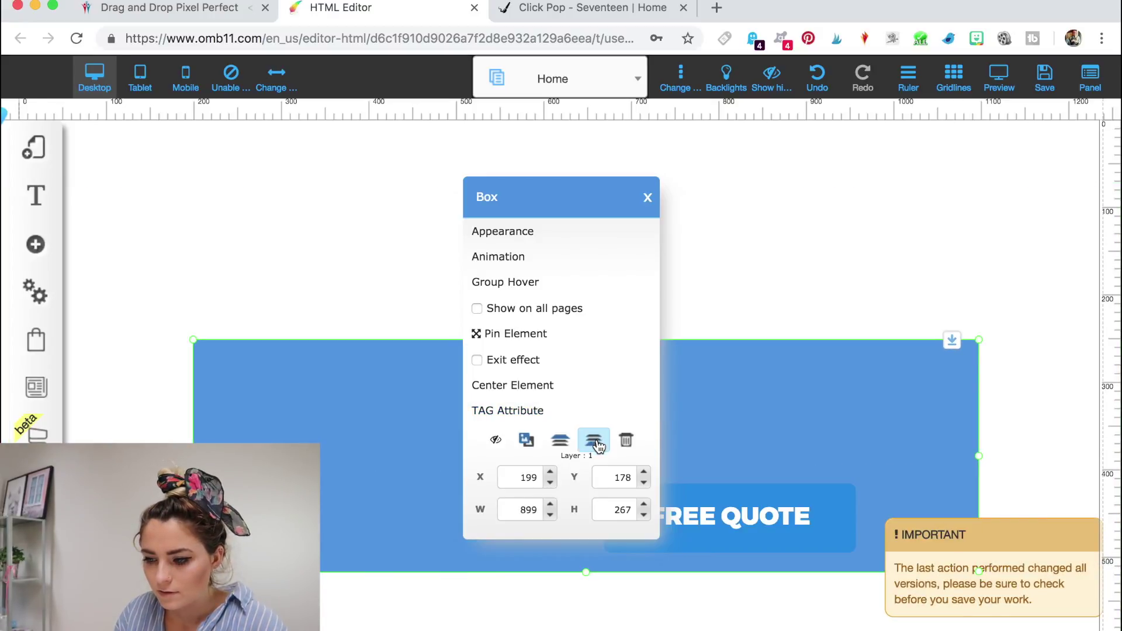
left_click(595, 443)
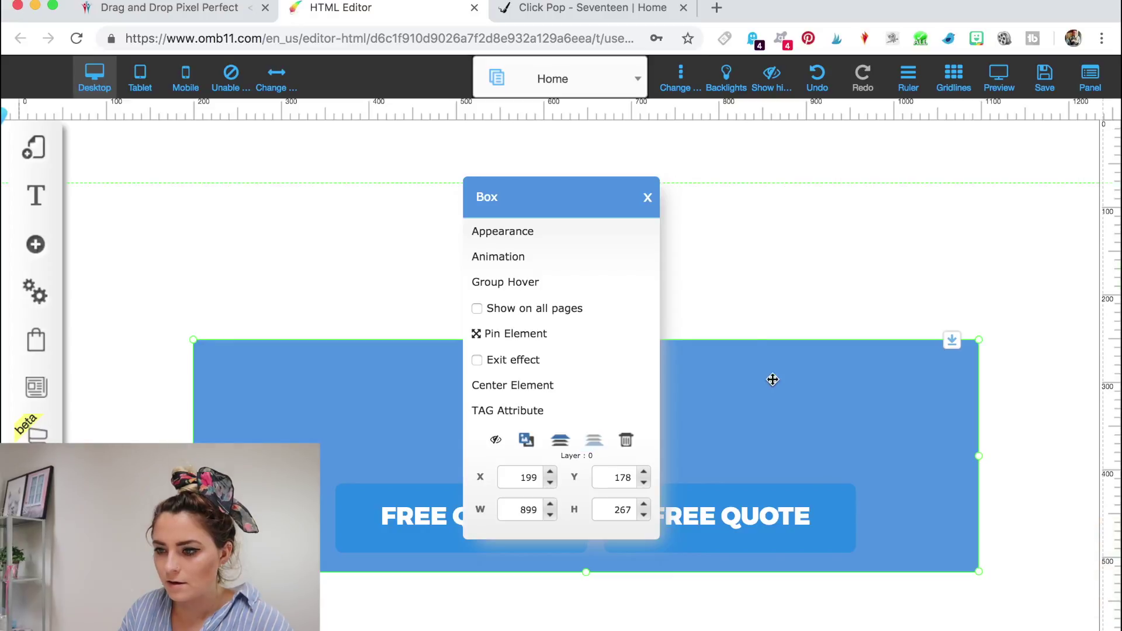
left_click(761, 229)
left_click(602, 8)
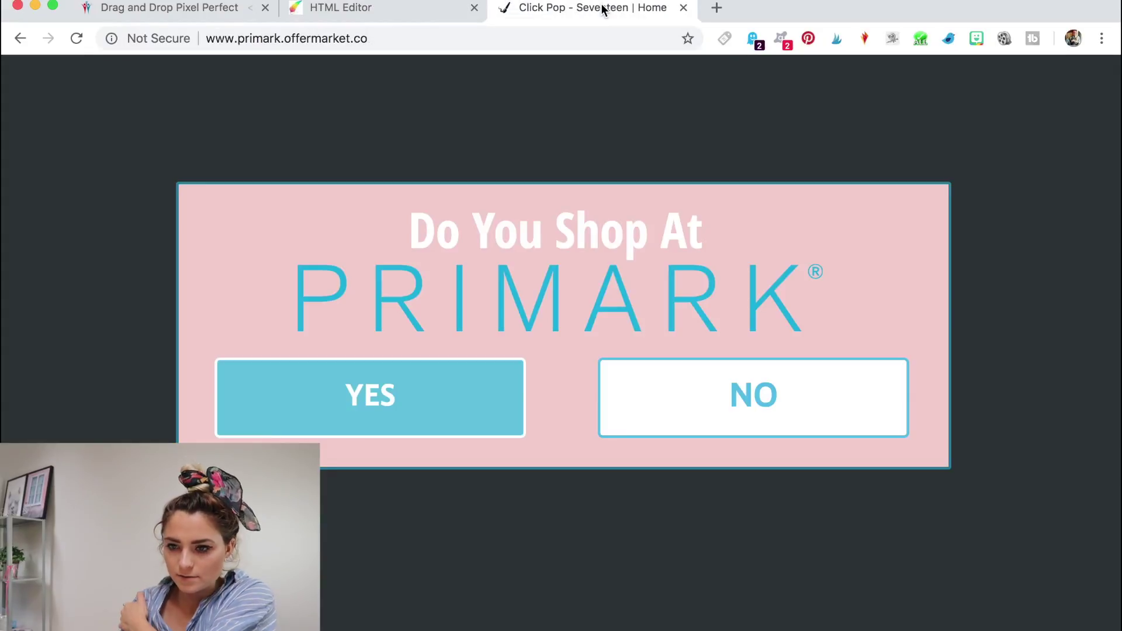
Step: Give the blue box a thick solid border of about 11px
left_click(365, 7)
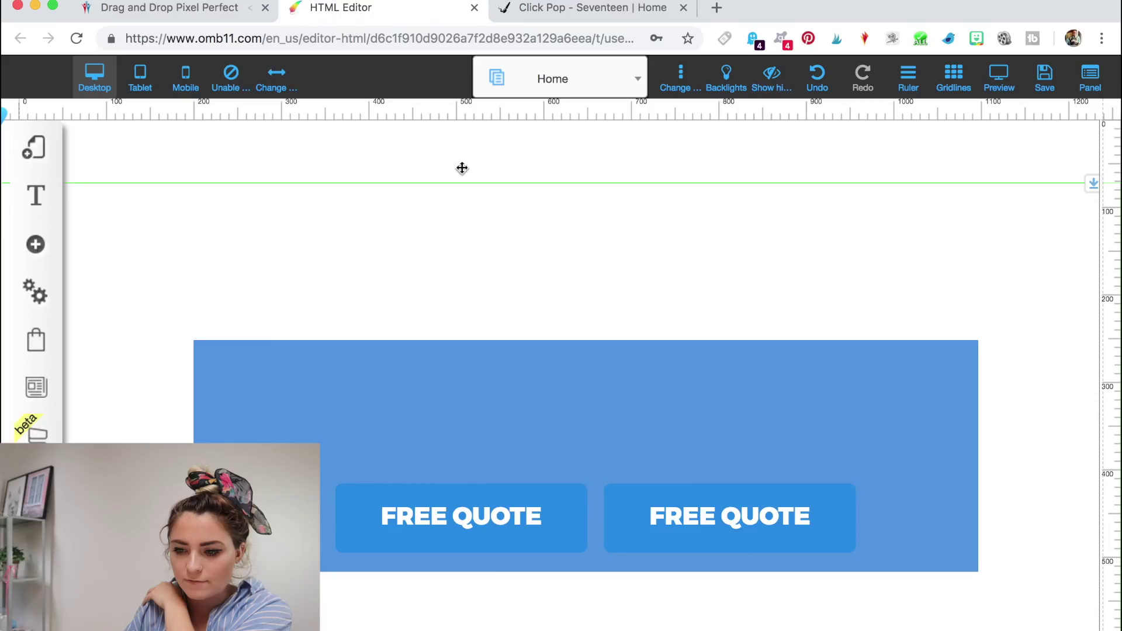
left_click(801, 367)
right_click(800, 367)
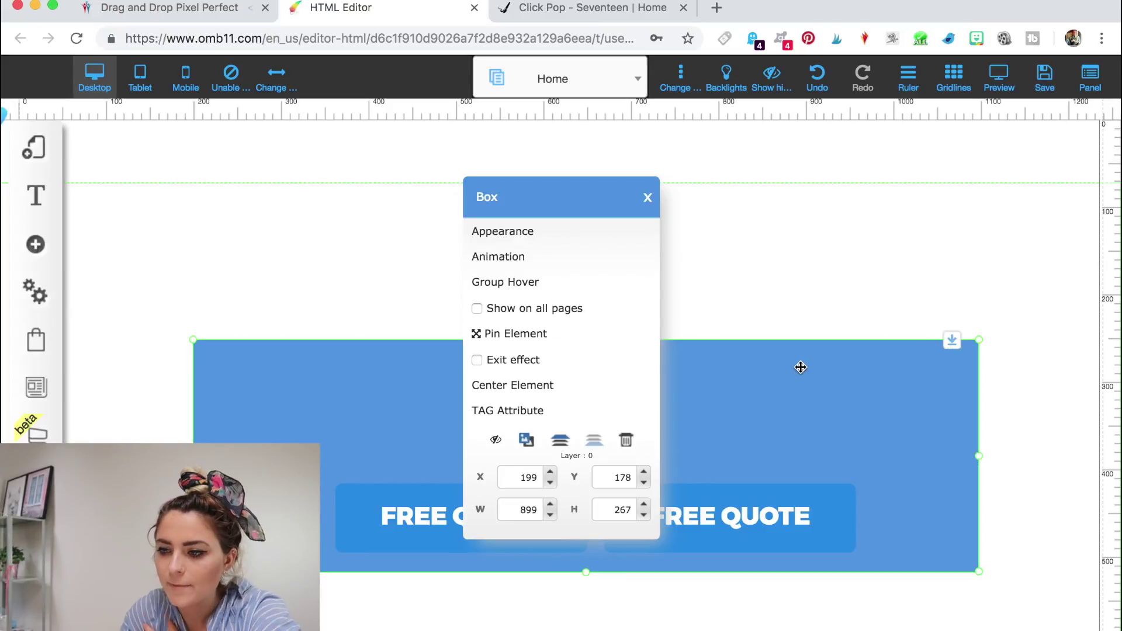
left_click(549, 232)
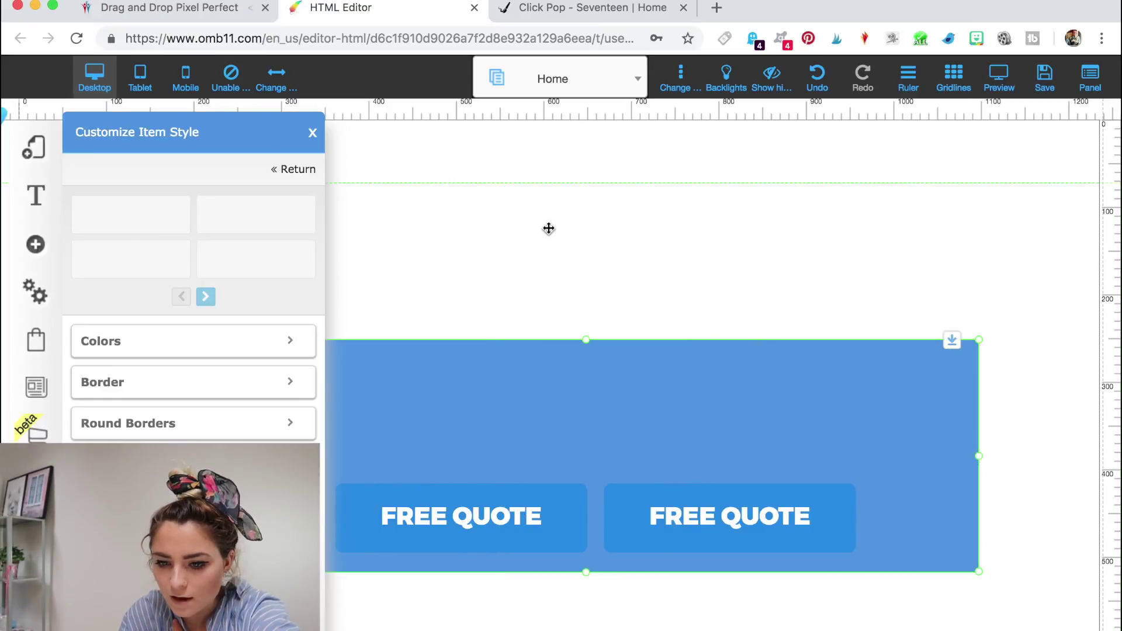
left_click(190, 385)
left_click(177, 435)
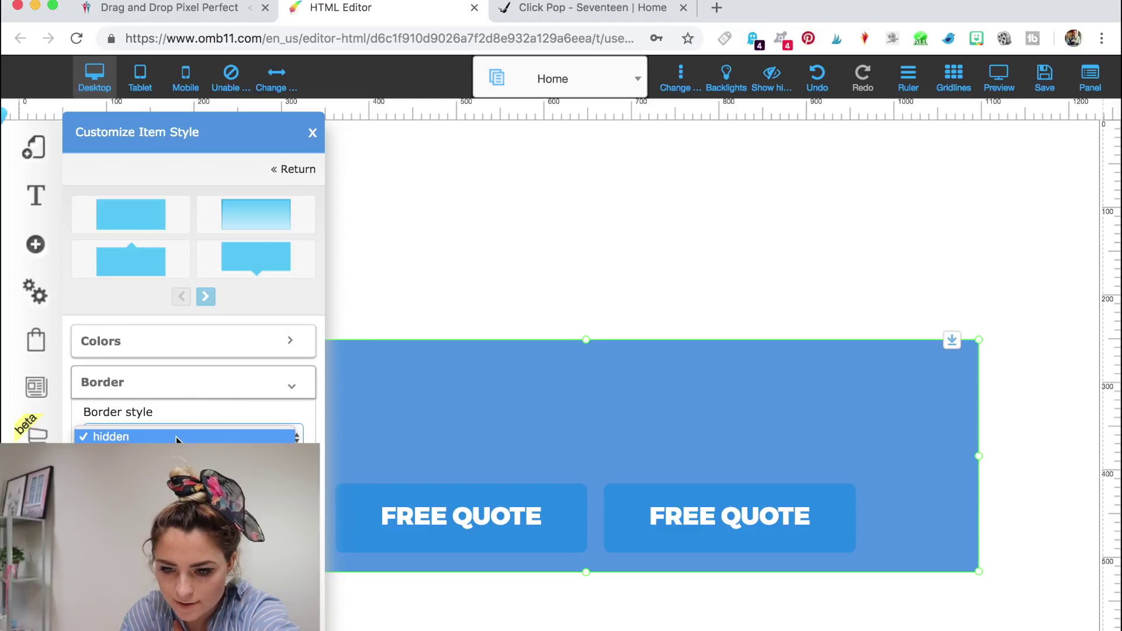
left_click(175, 488)
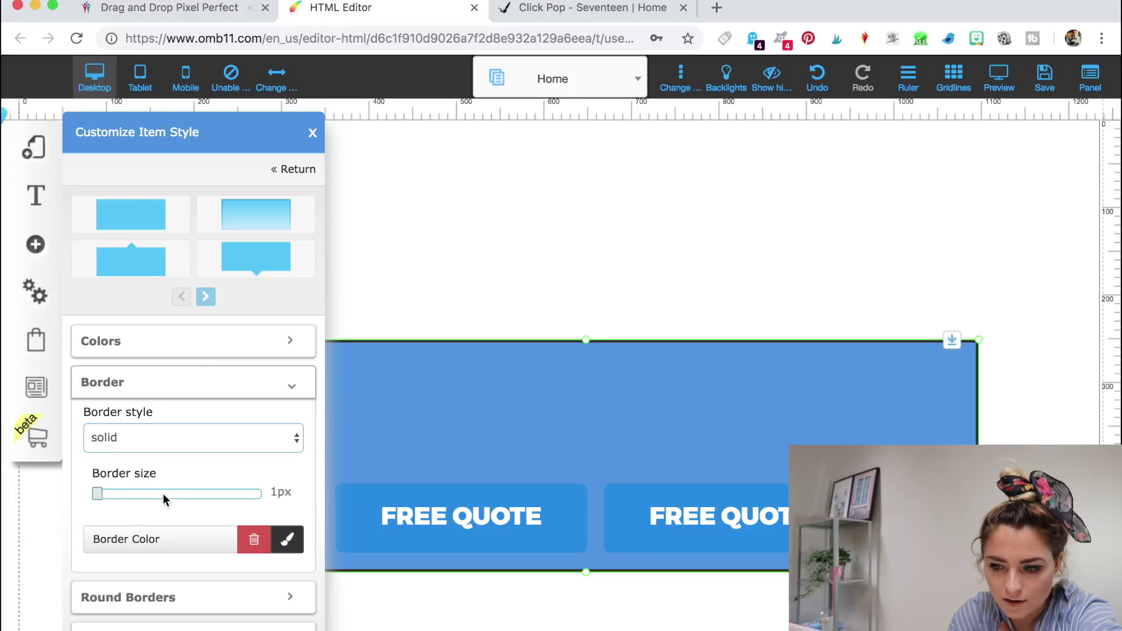
left_click_drag(171, 496, 153, 496)
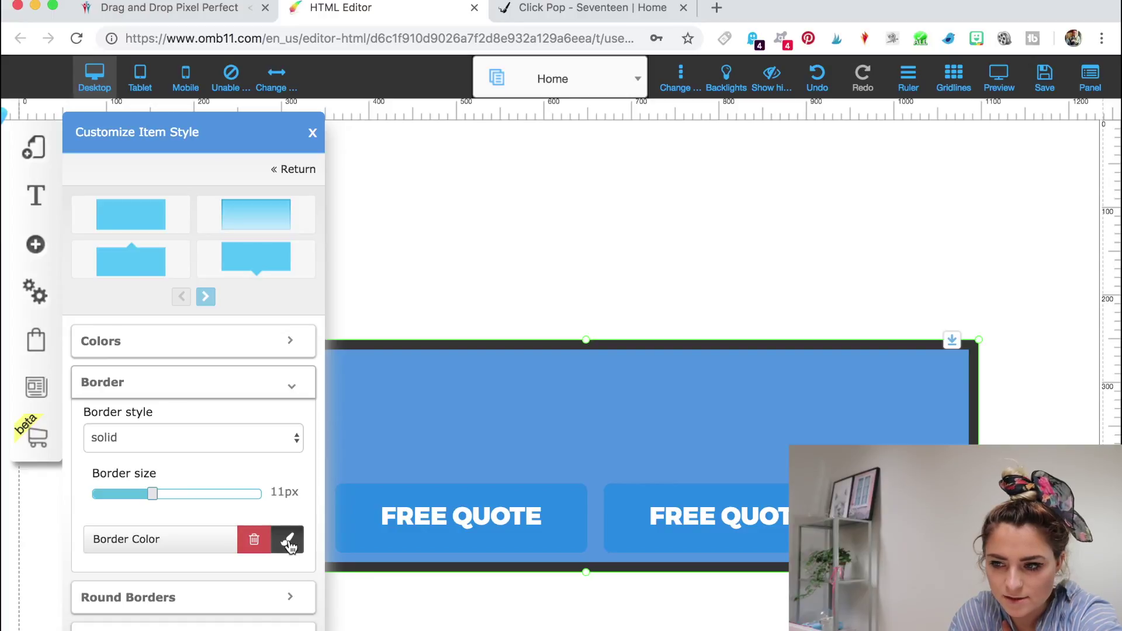
Step: Set the box border colour to a light grey-teal, matching the Primark reference
left_click(288, 542)
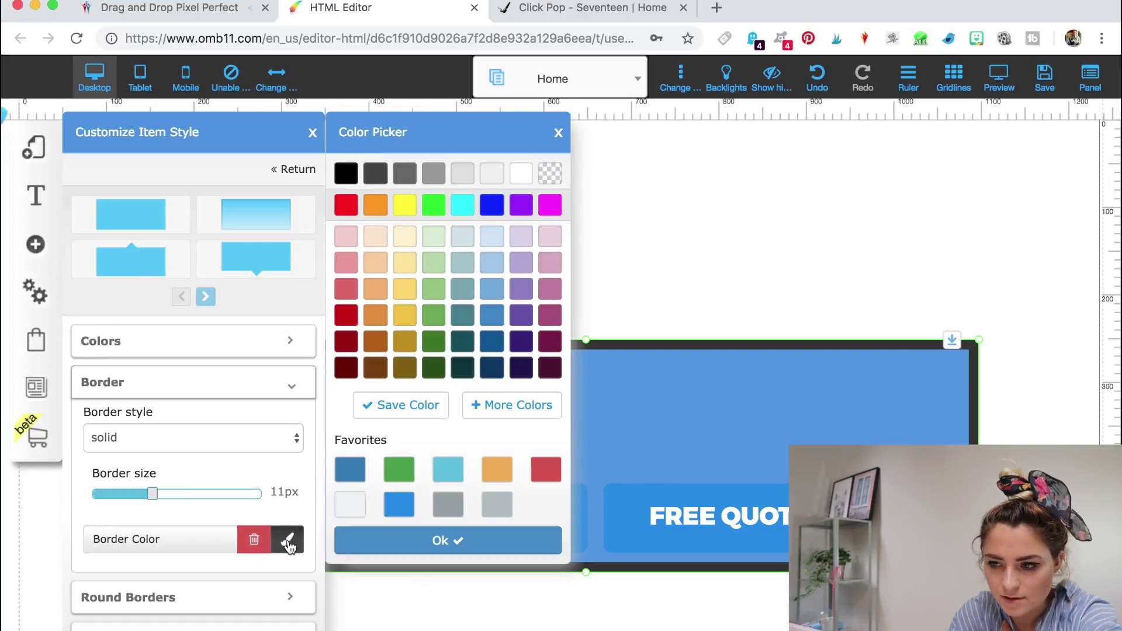
left_click(404, 244)
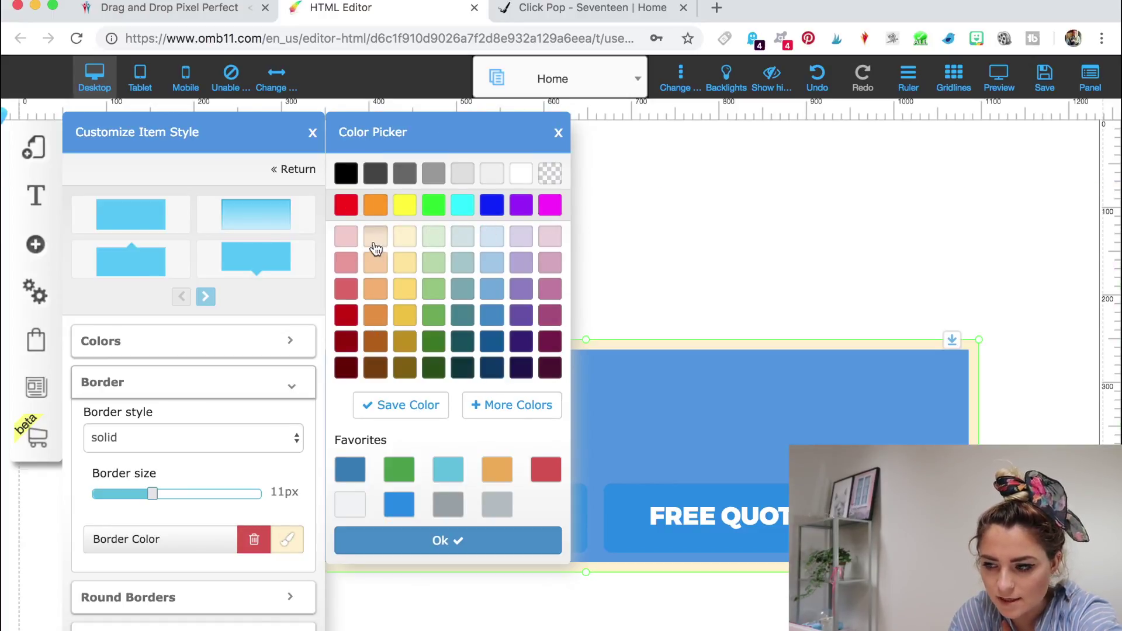
left_click(344, 239)
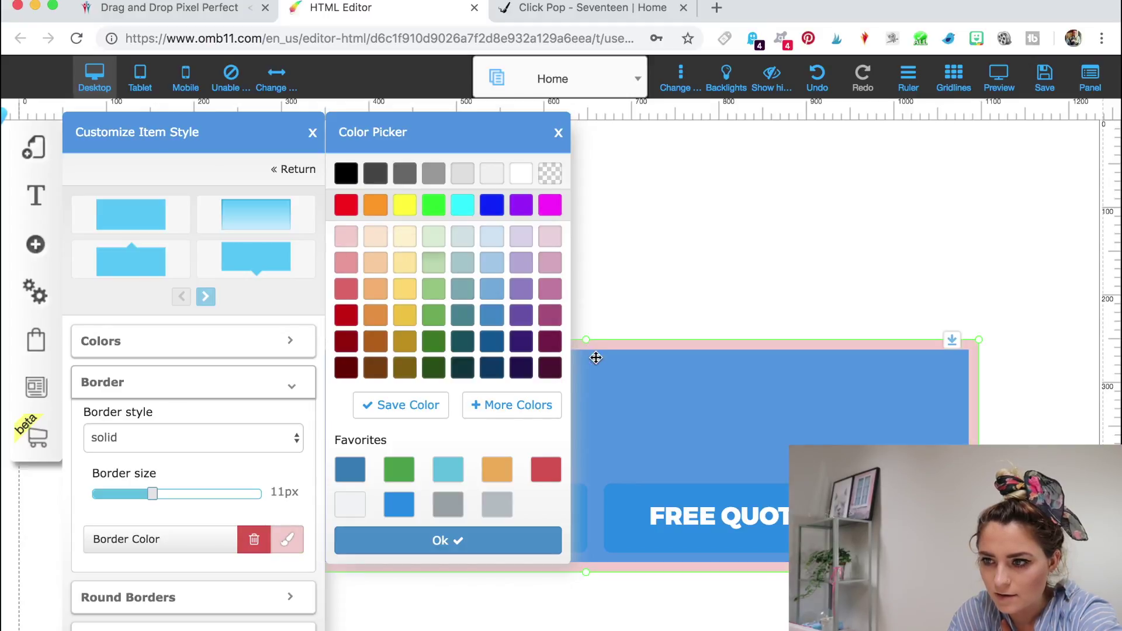
left_click(537, 9)
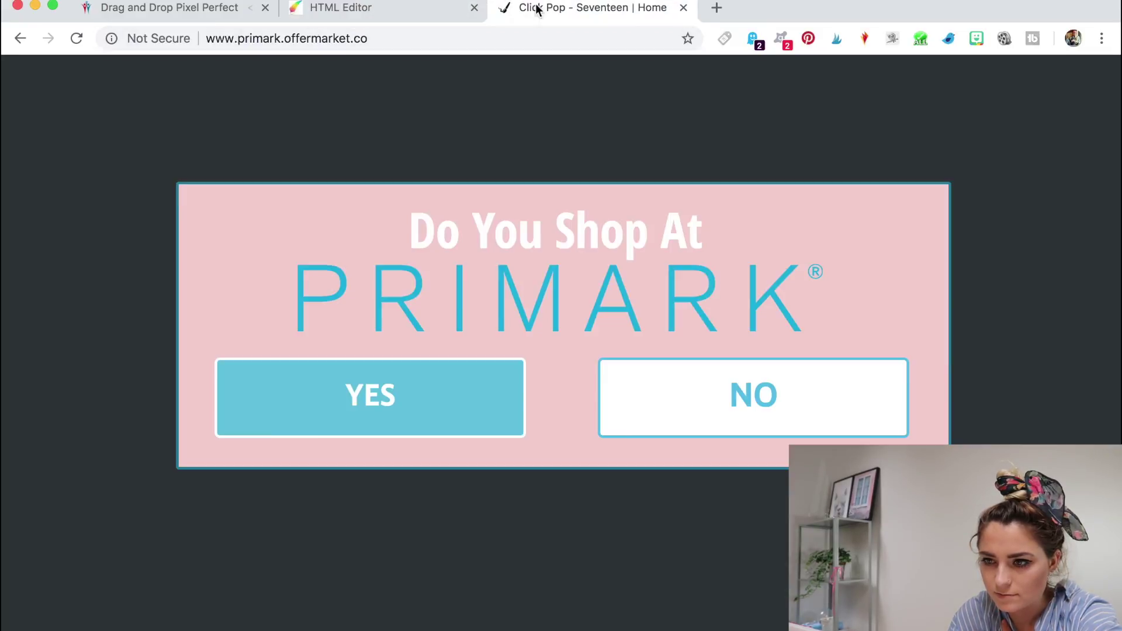
left_click(398, 17)
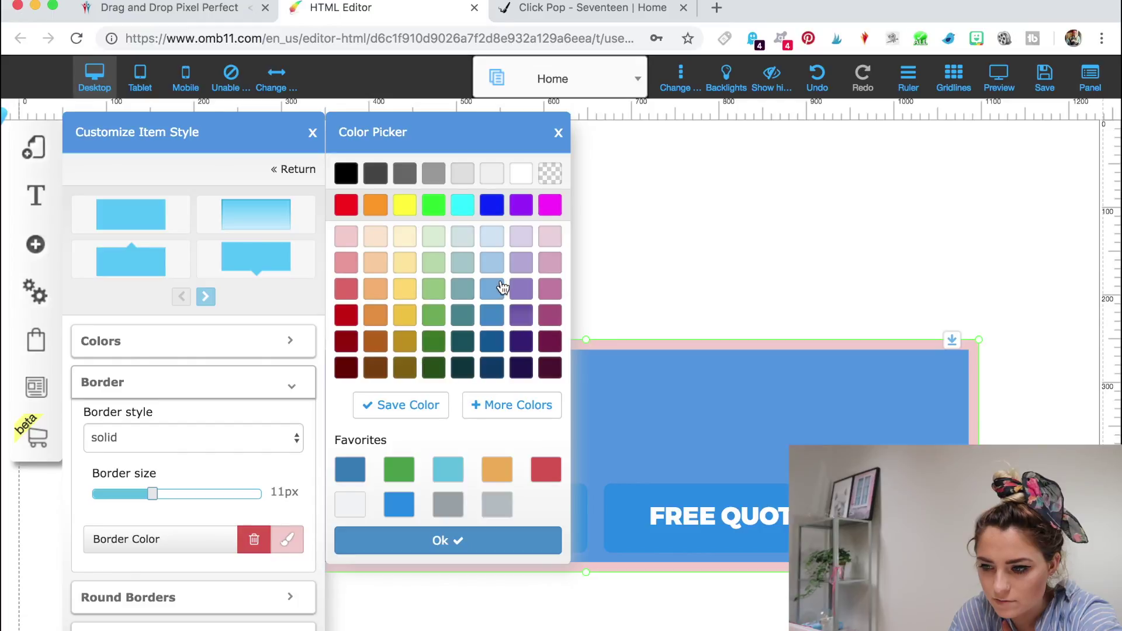
left_click(466, 341)
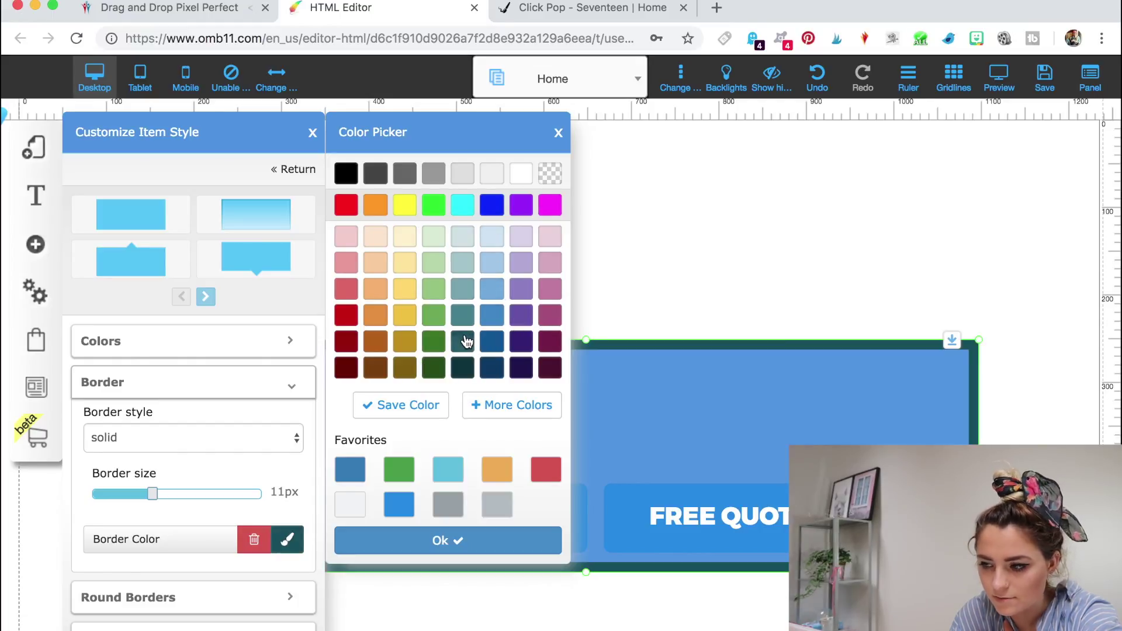
left_click(462, 323)
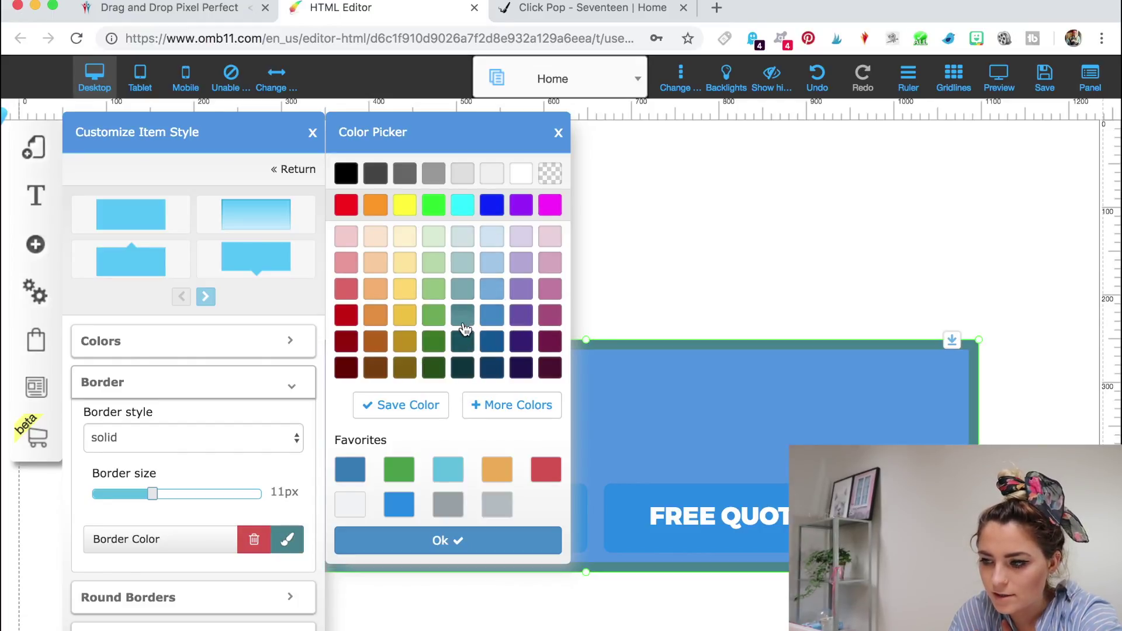
left_click(458, 300)
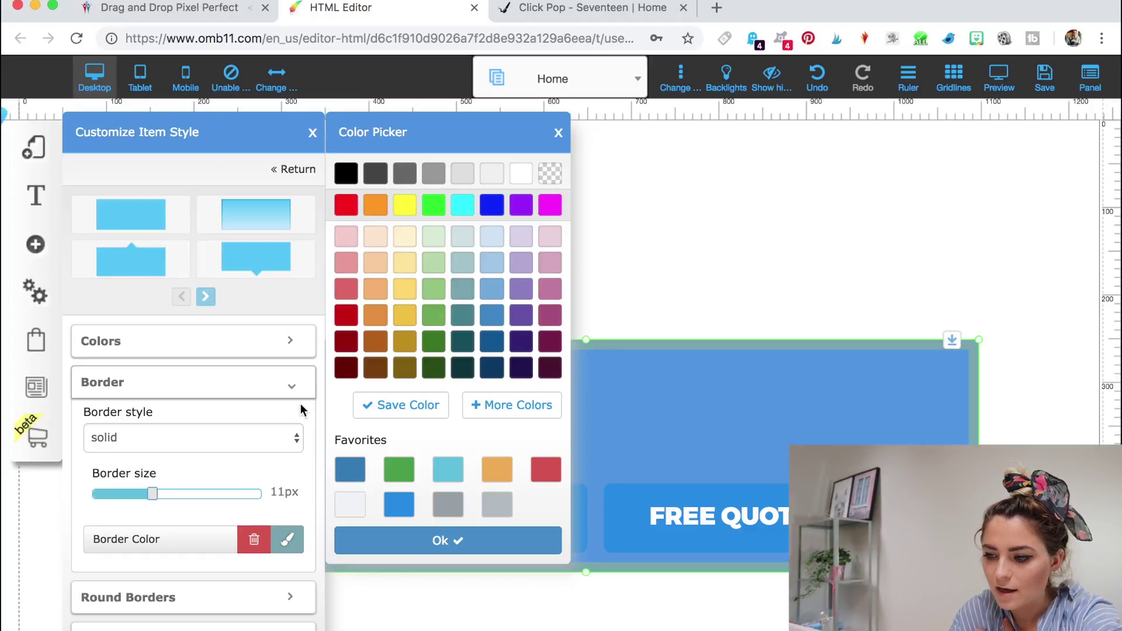
left_click(642, 408)
left_click(630, 399)
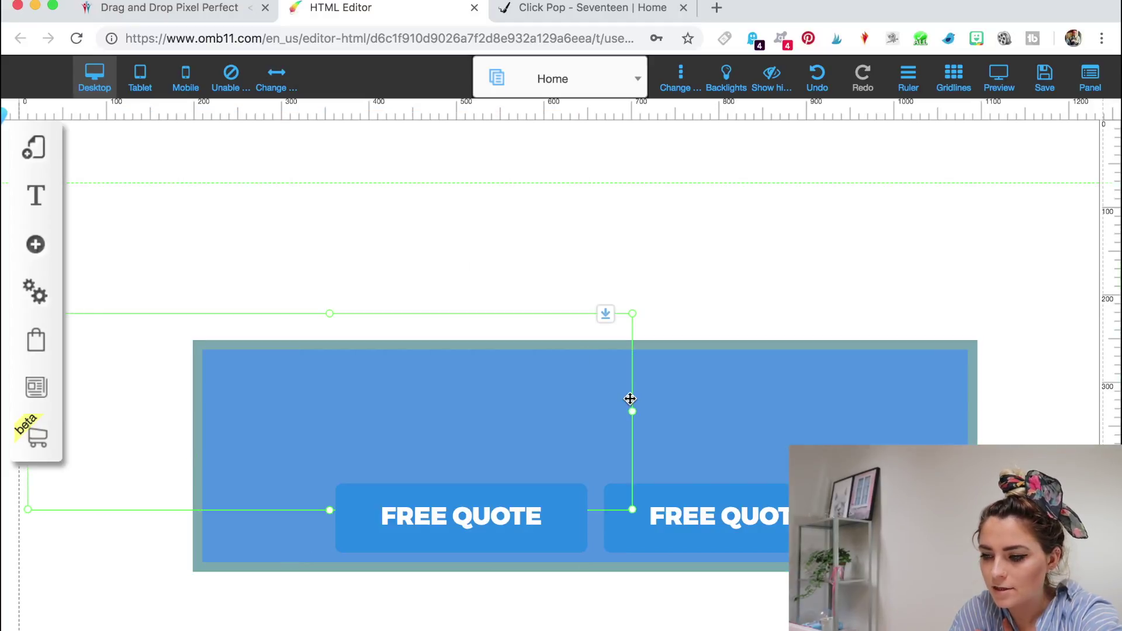
Step: Fill the box background with pale pink
left_click(728, 397)
left_click(729, 398)
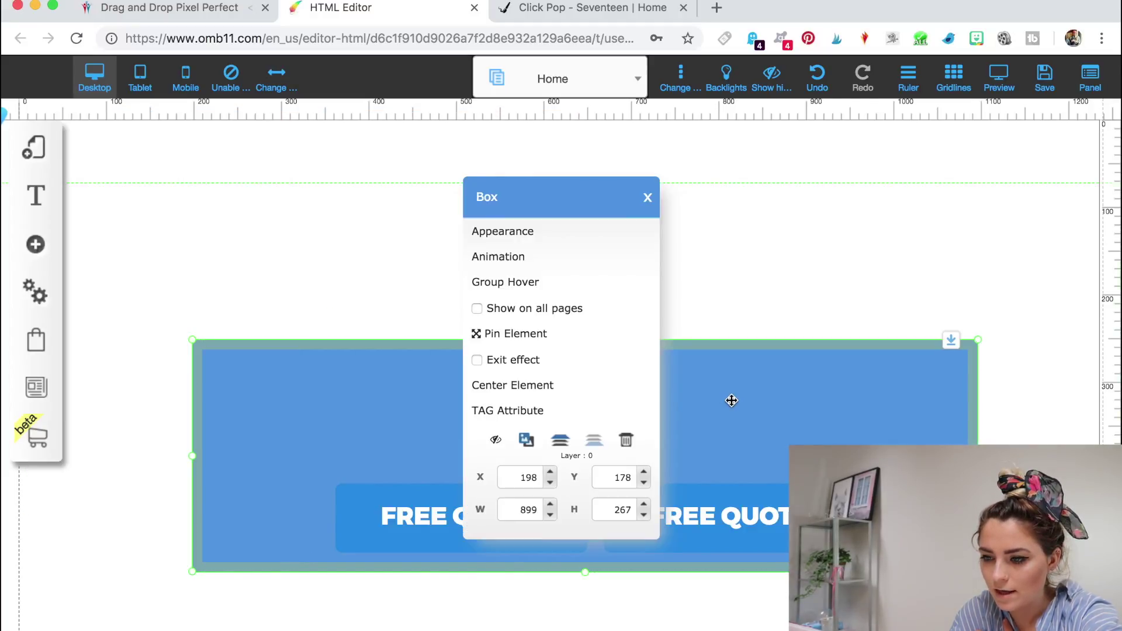
left_click(526, 232)
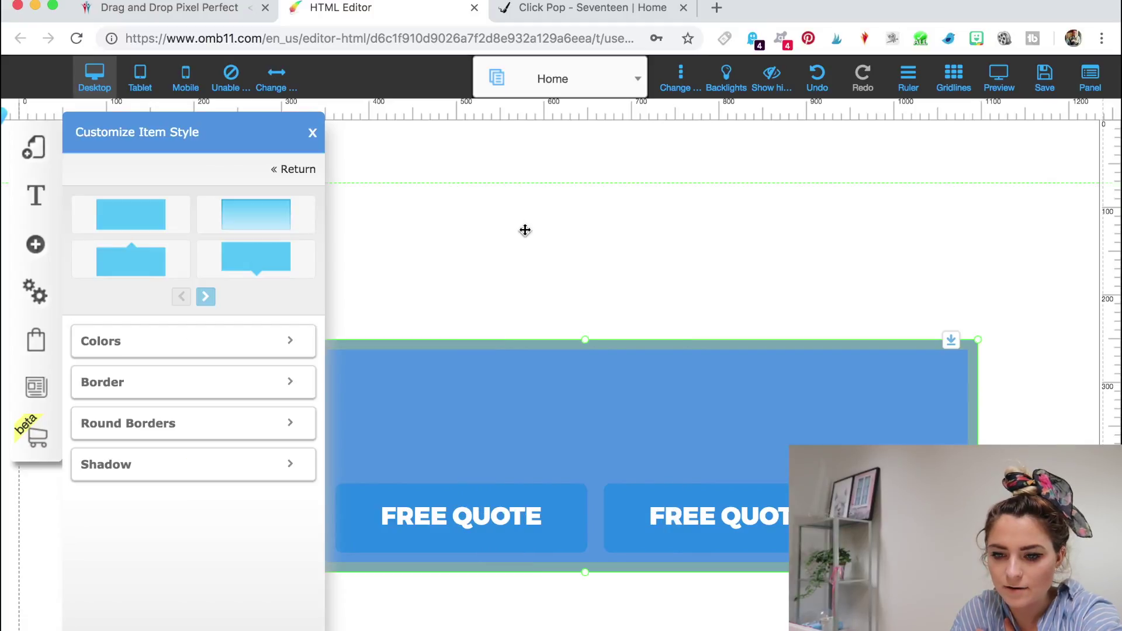
left_click(100, 341)
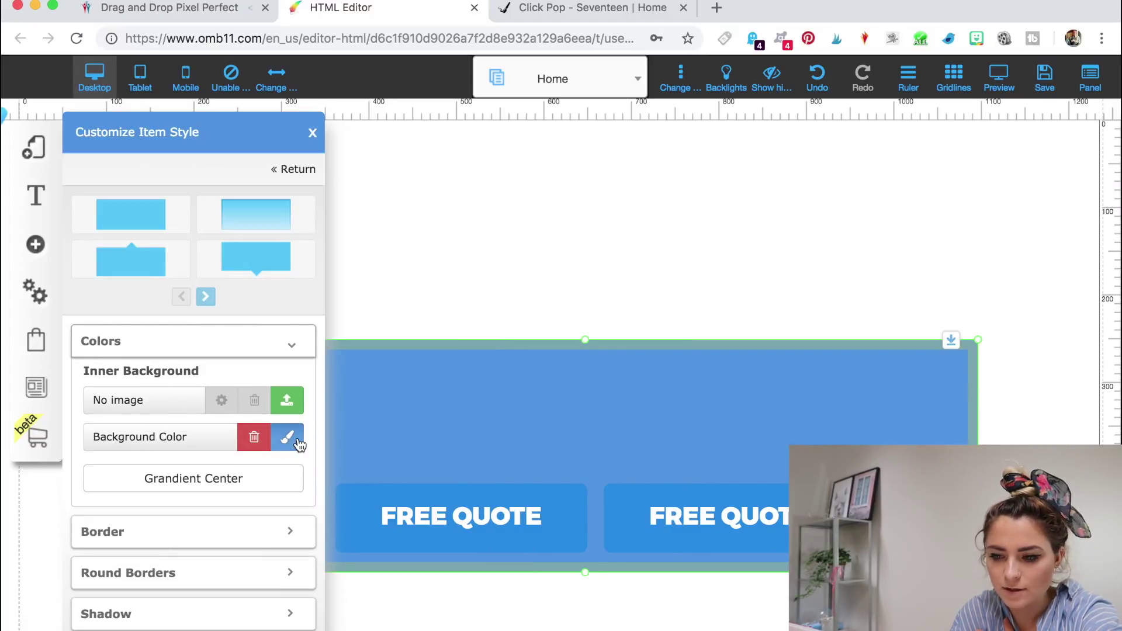
left_click(297, 442)
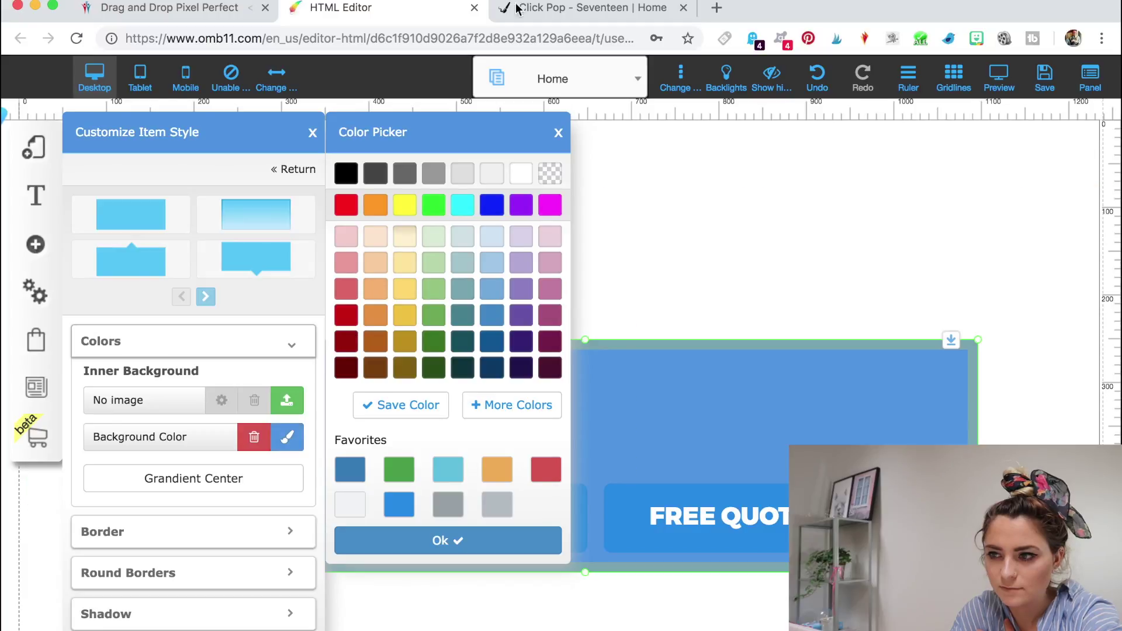
left_click(544, 18)
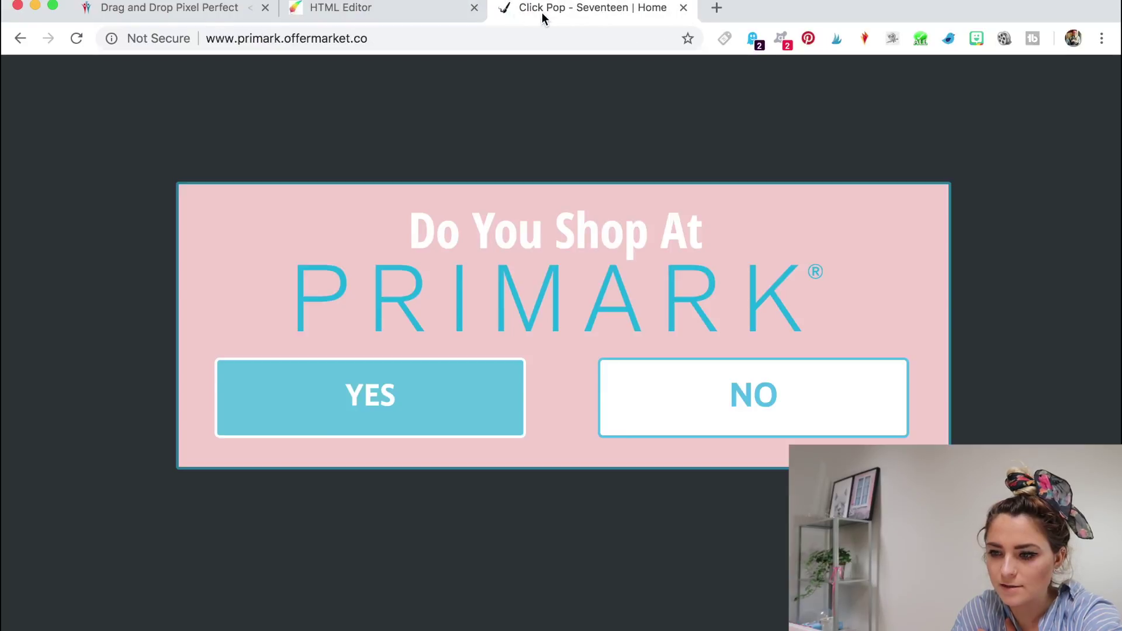
left_click(413, 14)
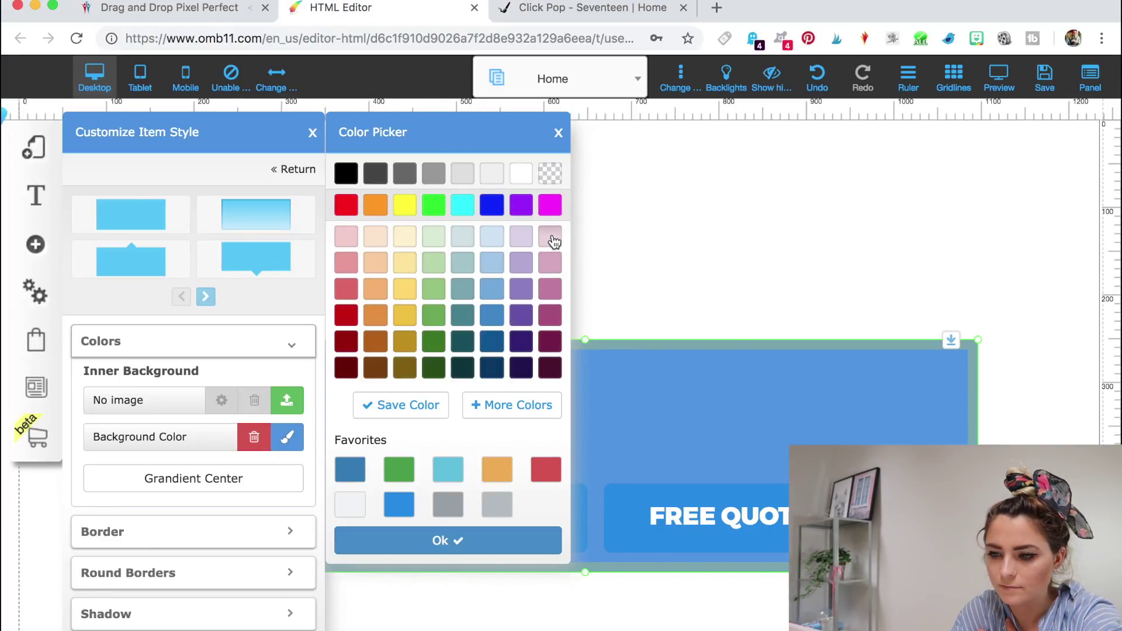
left_click(345, 239)
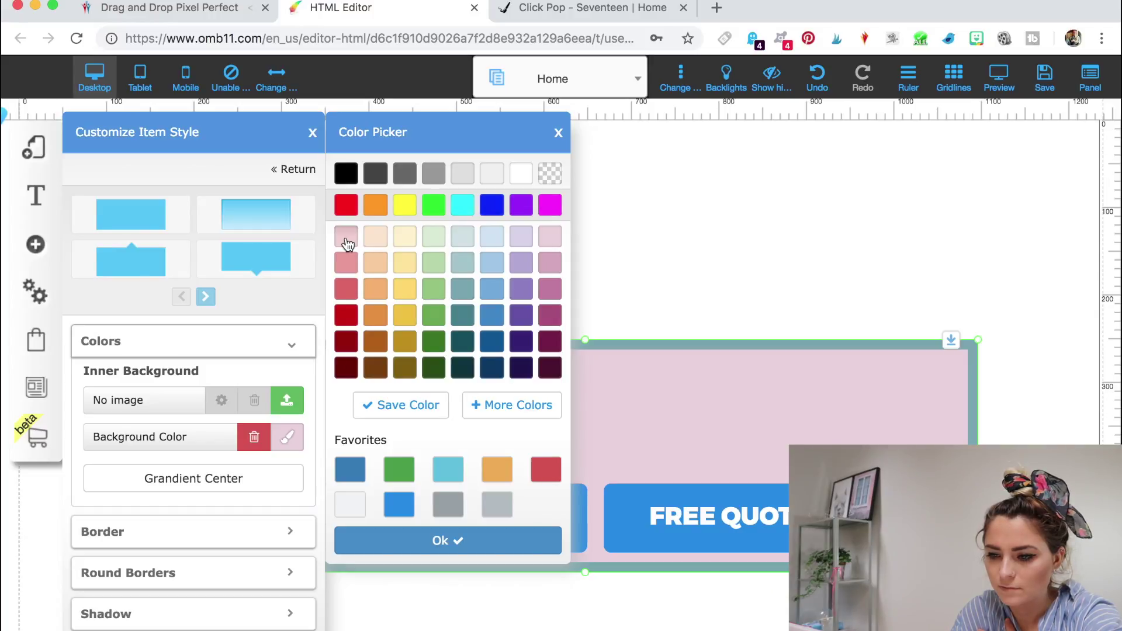
left_click(557, 135)
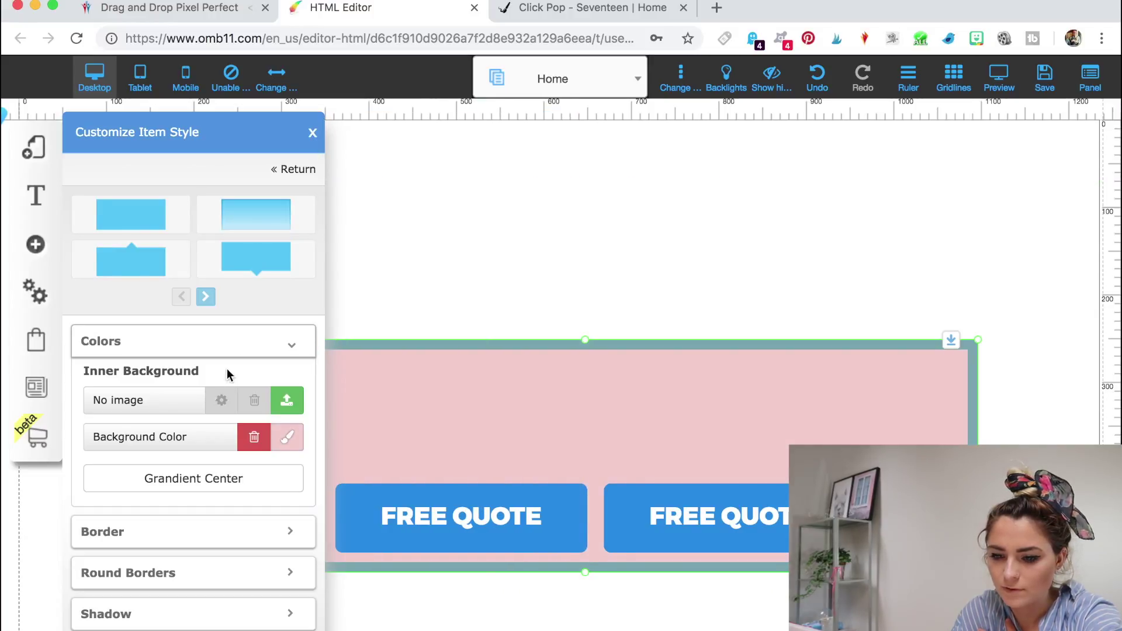
Step: Thin the box border to 5px and nudge the left FREE QUOTE button further left
left_click(206, 531)
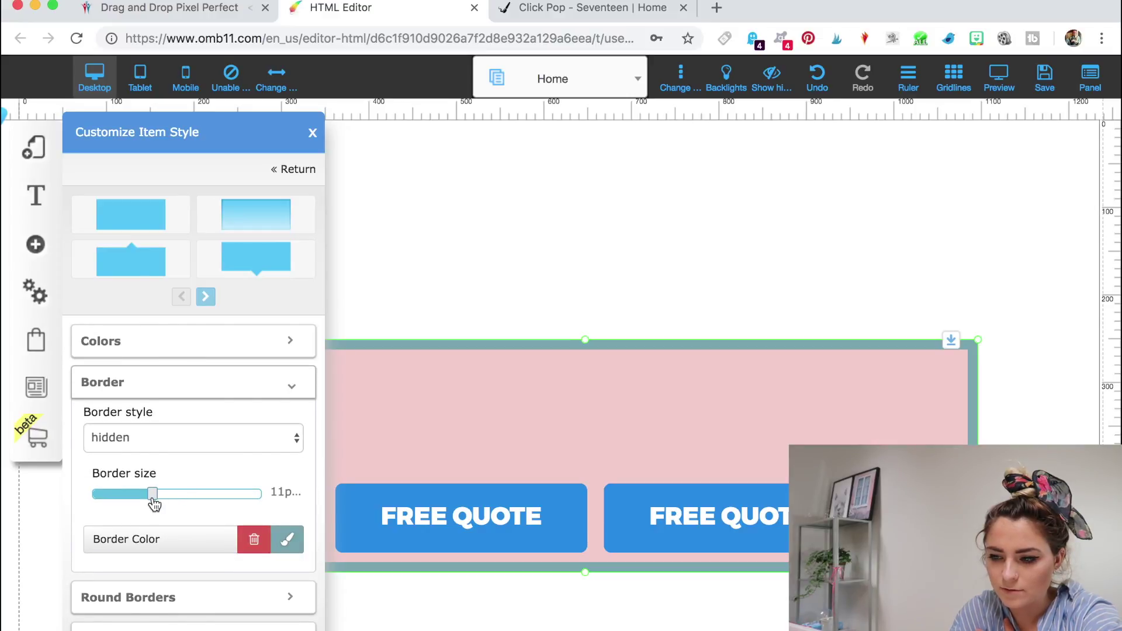
left_click_drag(153, 503, 123, 503)
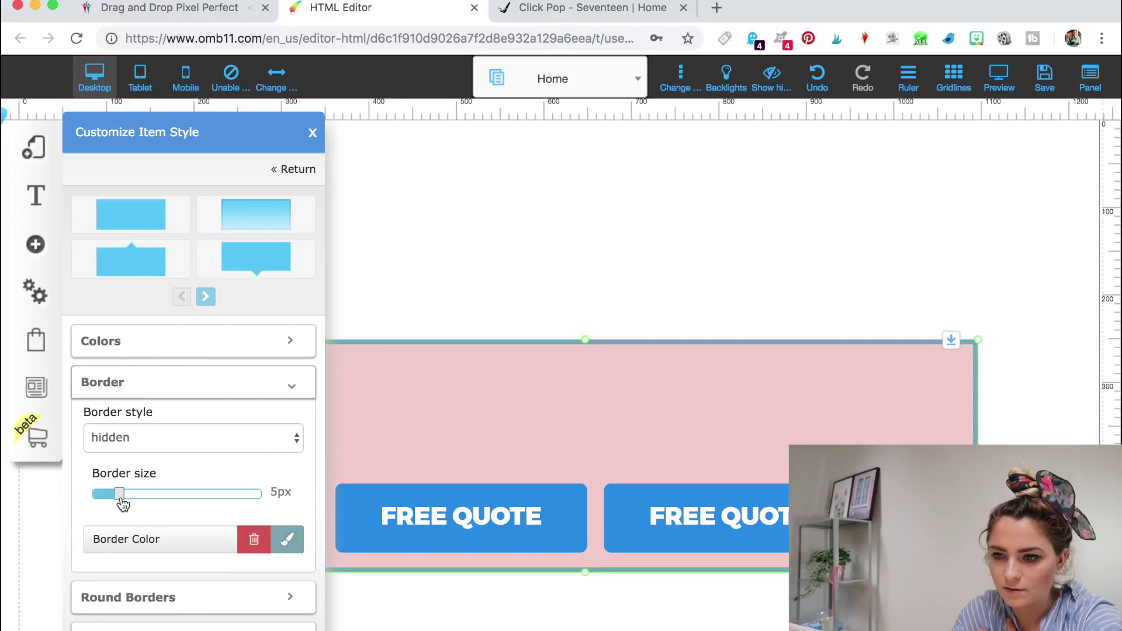
left_click(315, 136)
left_click_drag(517, 492, 492, 492)
Step: Shift the right button slightly and relabel the left FREE QUOTE button to YES
left_click_drag(701, 517, 710, 517)
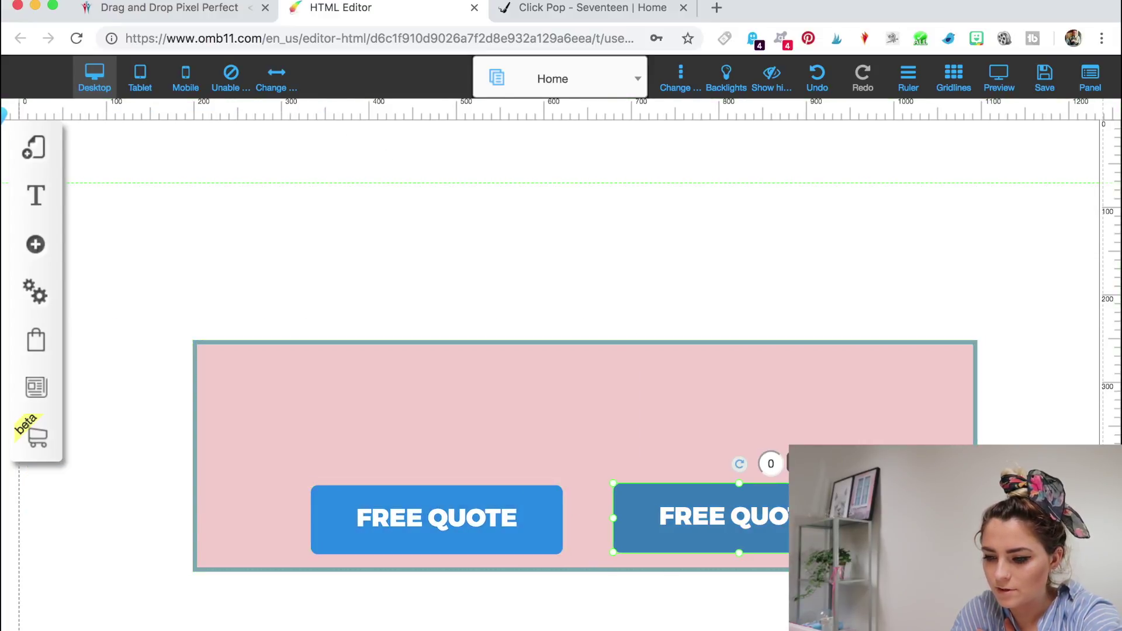
left_click(521, 501)
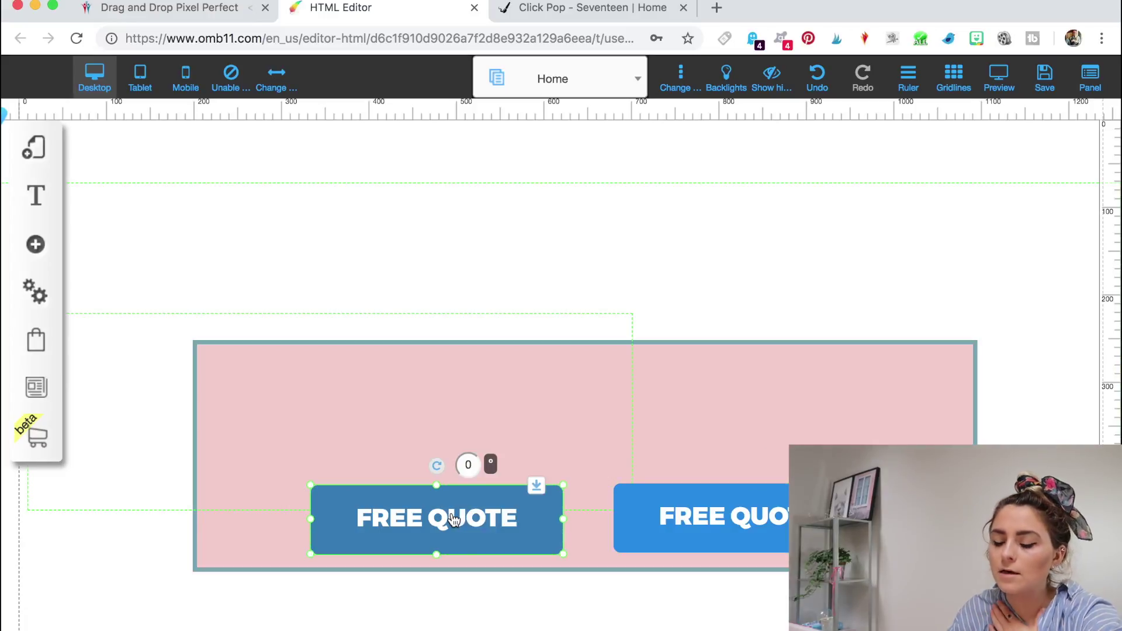
double_click(453, 518)
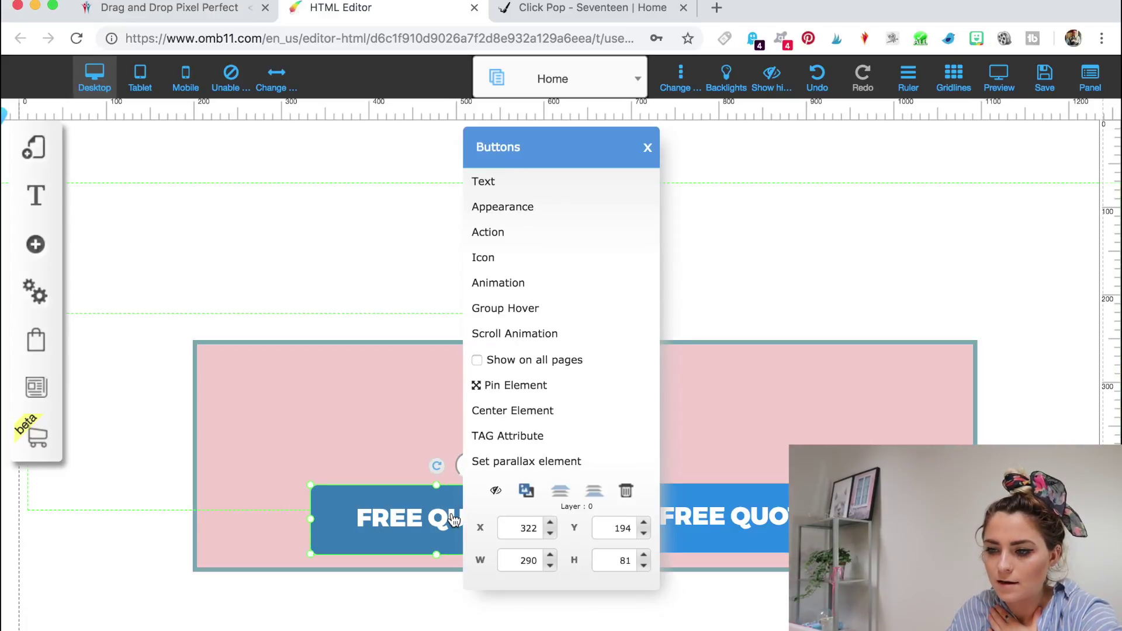
left_click(540, 183)
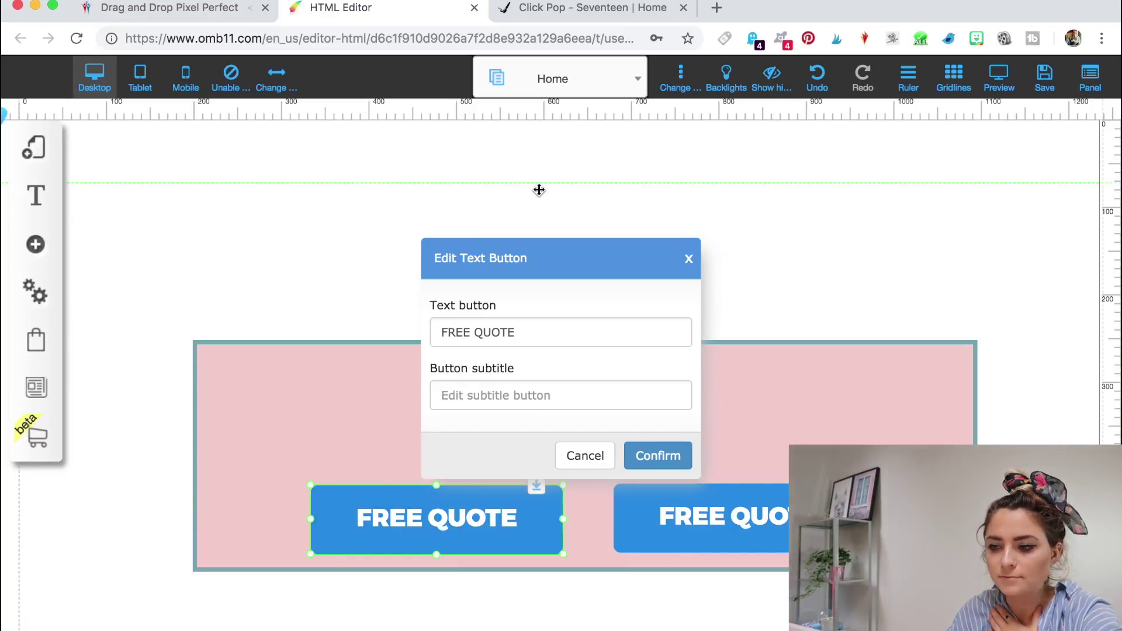
triple_click(531, 330)
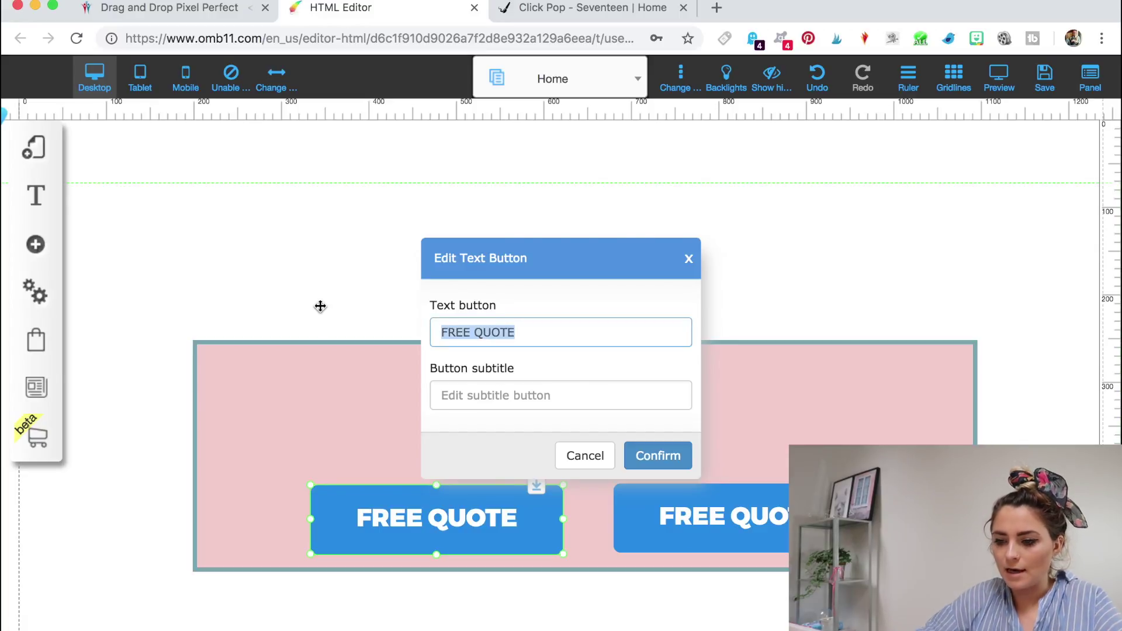
type("YES")
left_click(519, 283)
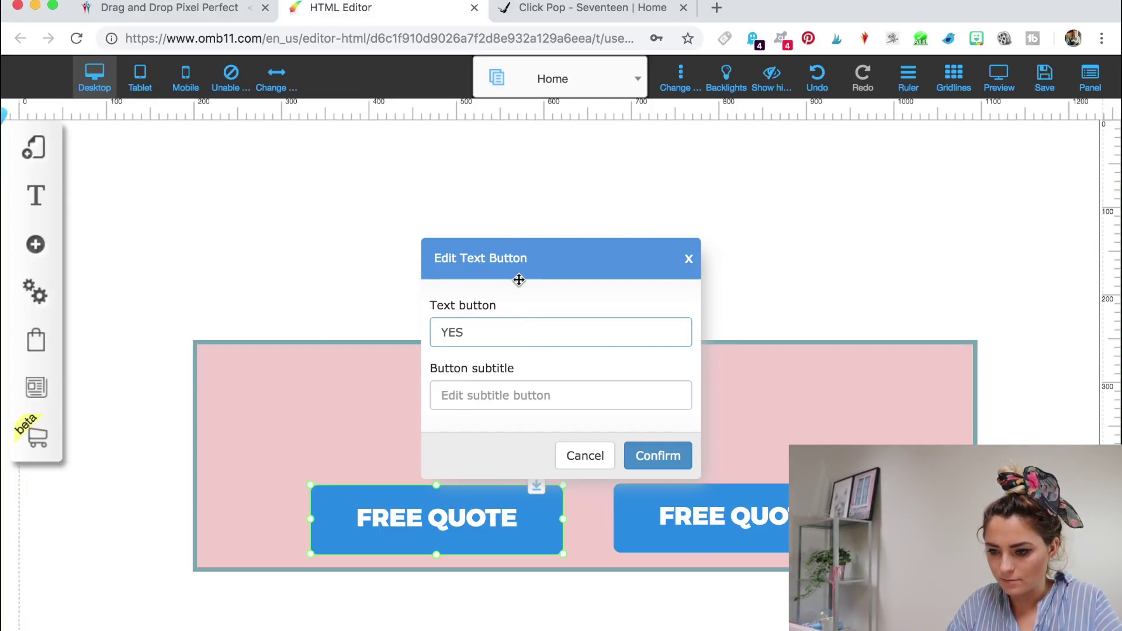
left_click(638, 461)
Step: Change the right button's label from FREE QUOTE to NO
left_click(744, 538)
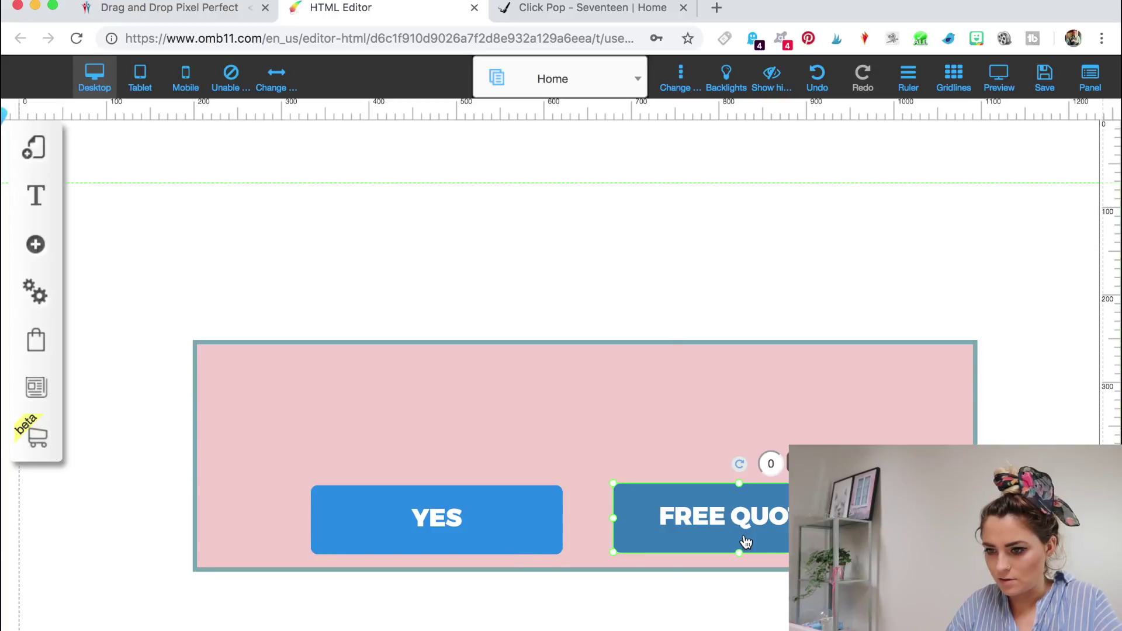
left_click(743, 538)
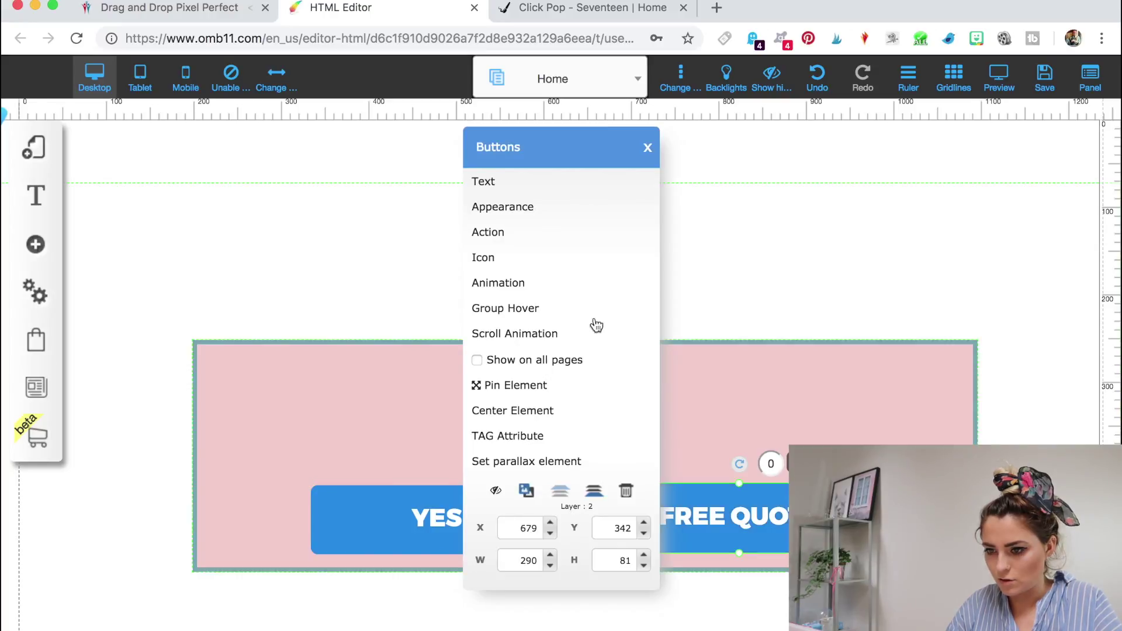
left_click(517, 231)
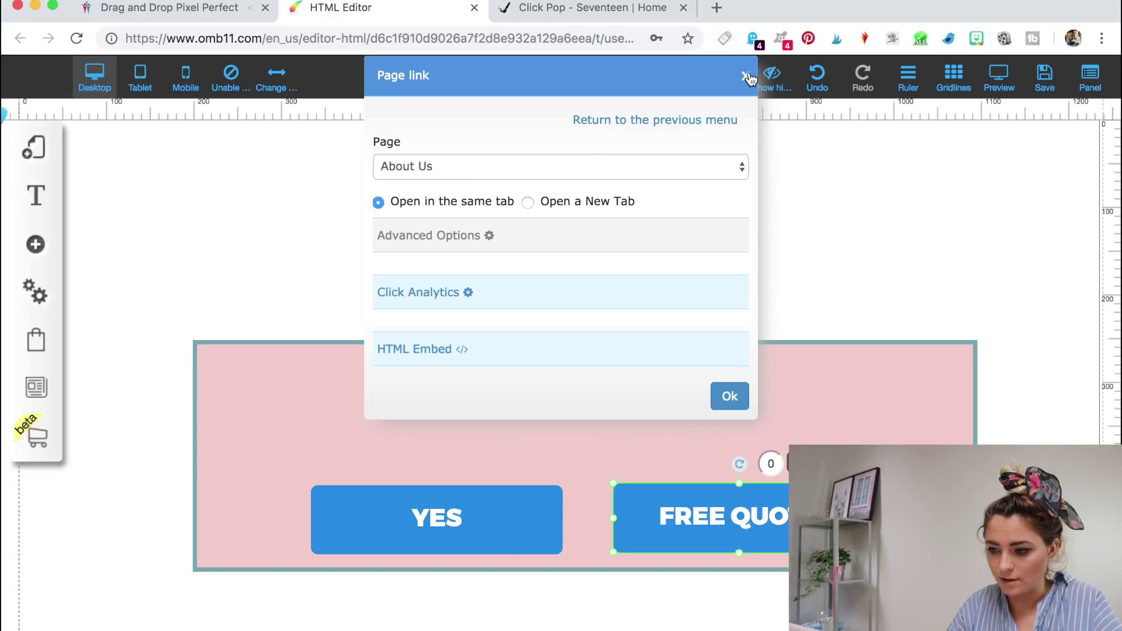
left_click(746, 75)
left_click(688, 512)
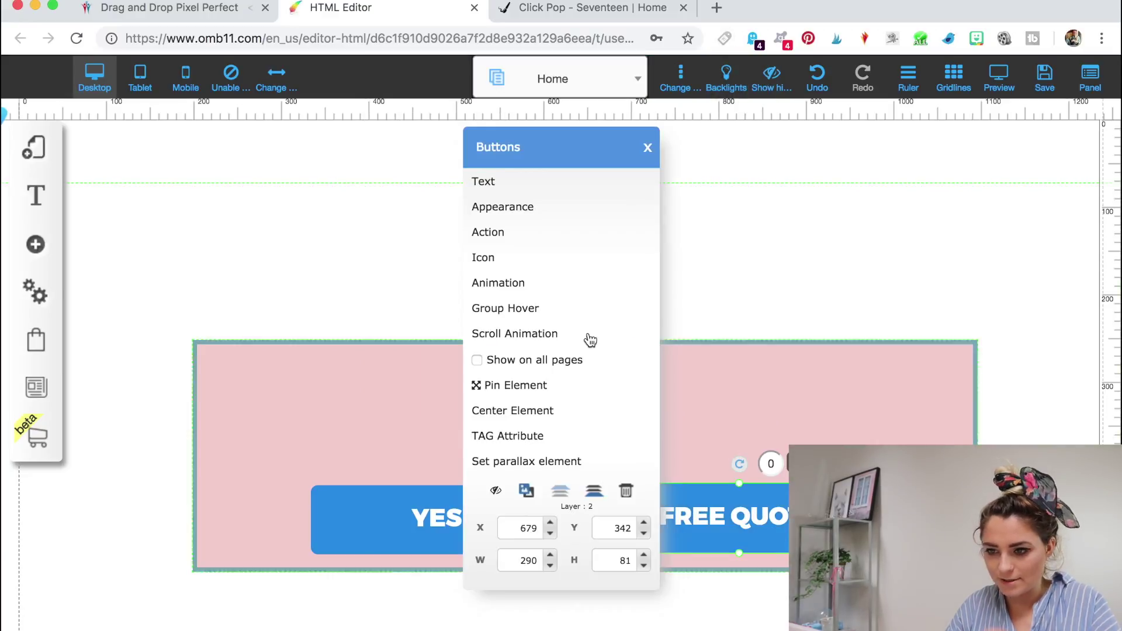
left_click(536, 212)
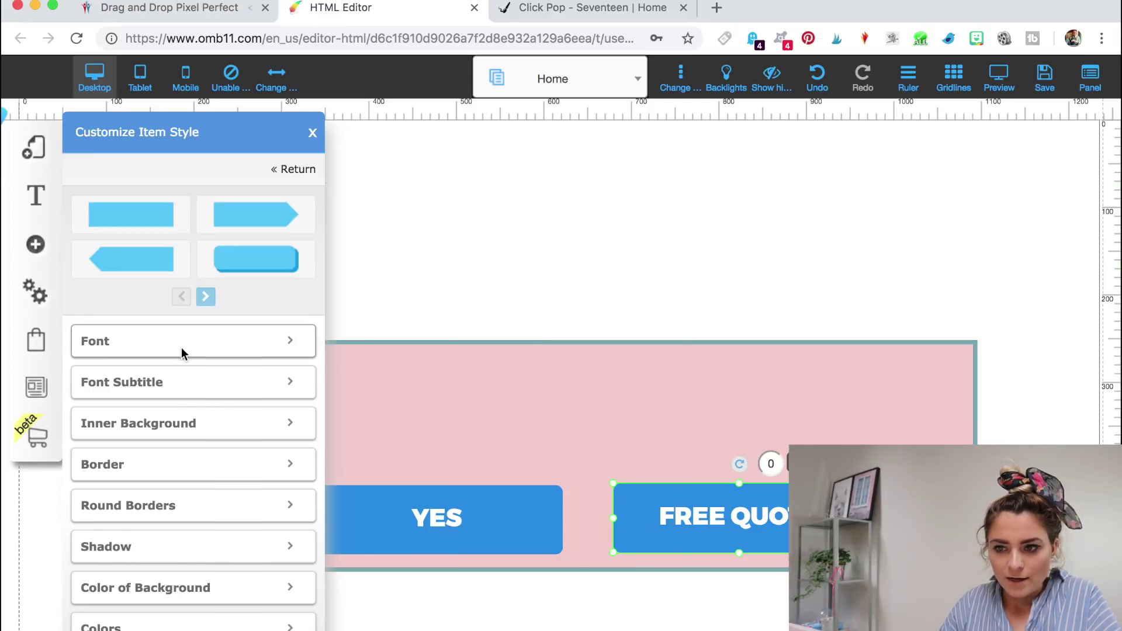
left_click(312, 132)
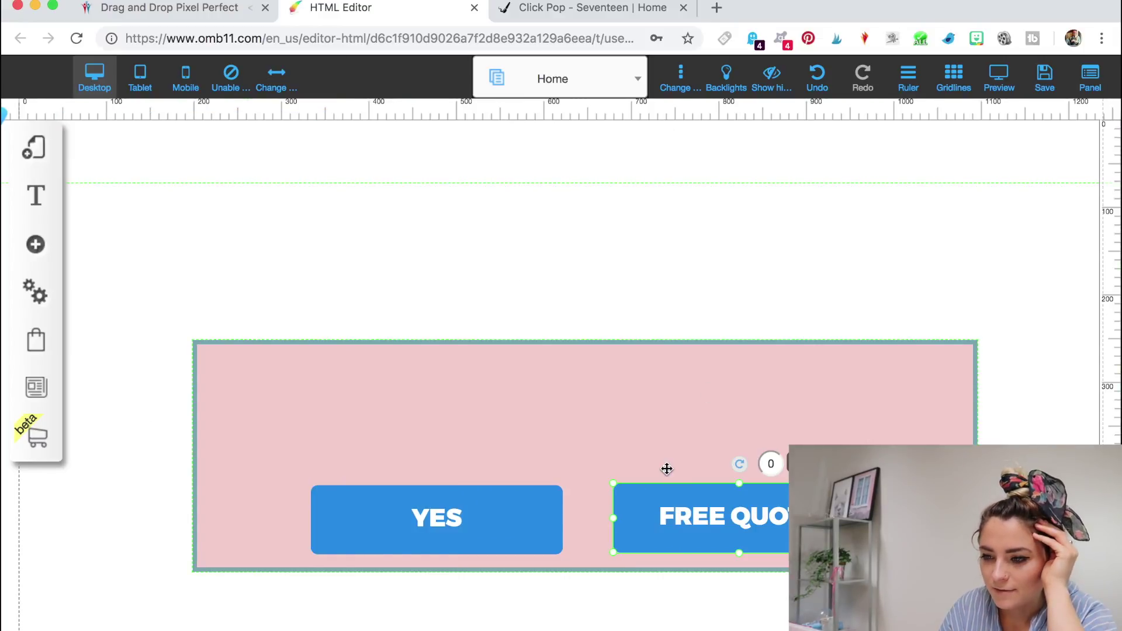
left_click(671, 516)
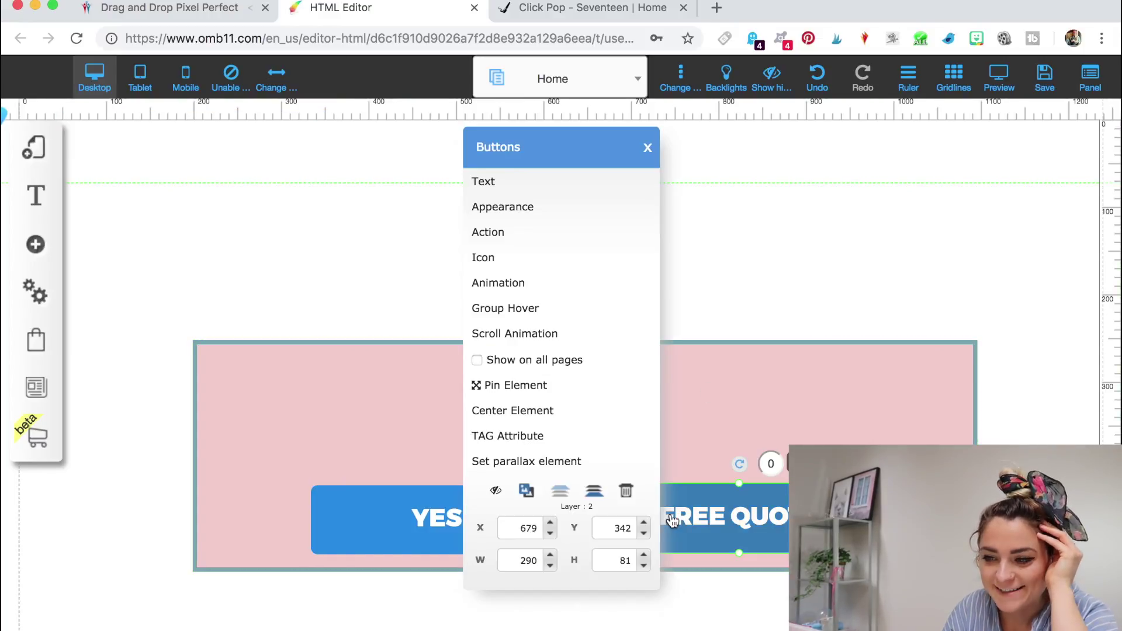
left_click(507, 184)
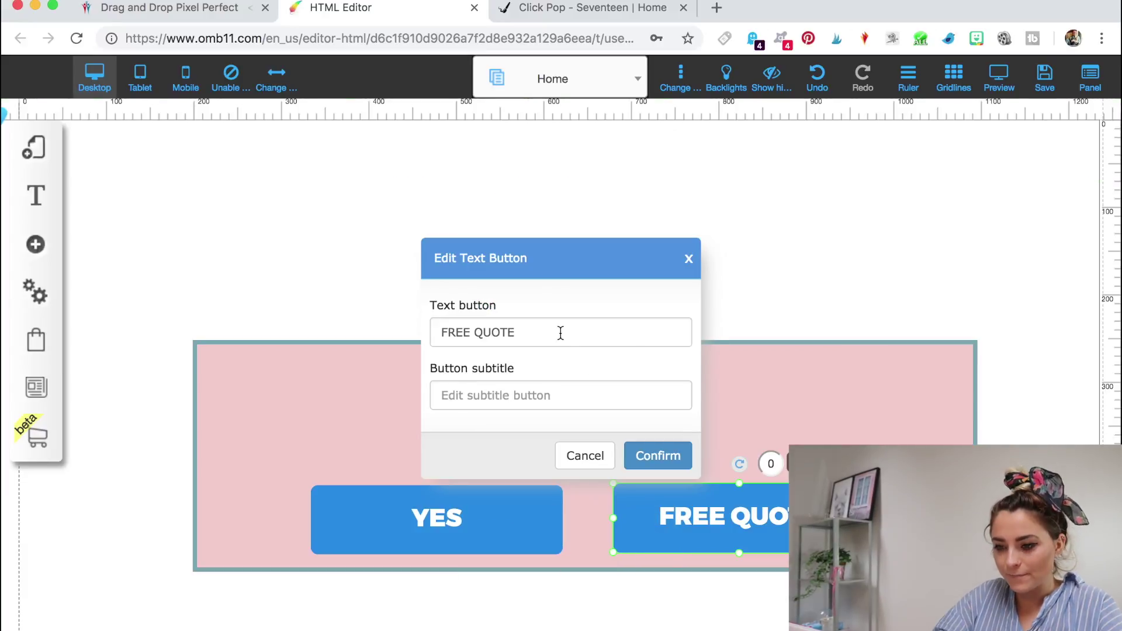
left_click_drag(559, 331, 343, 324)
type("NO")
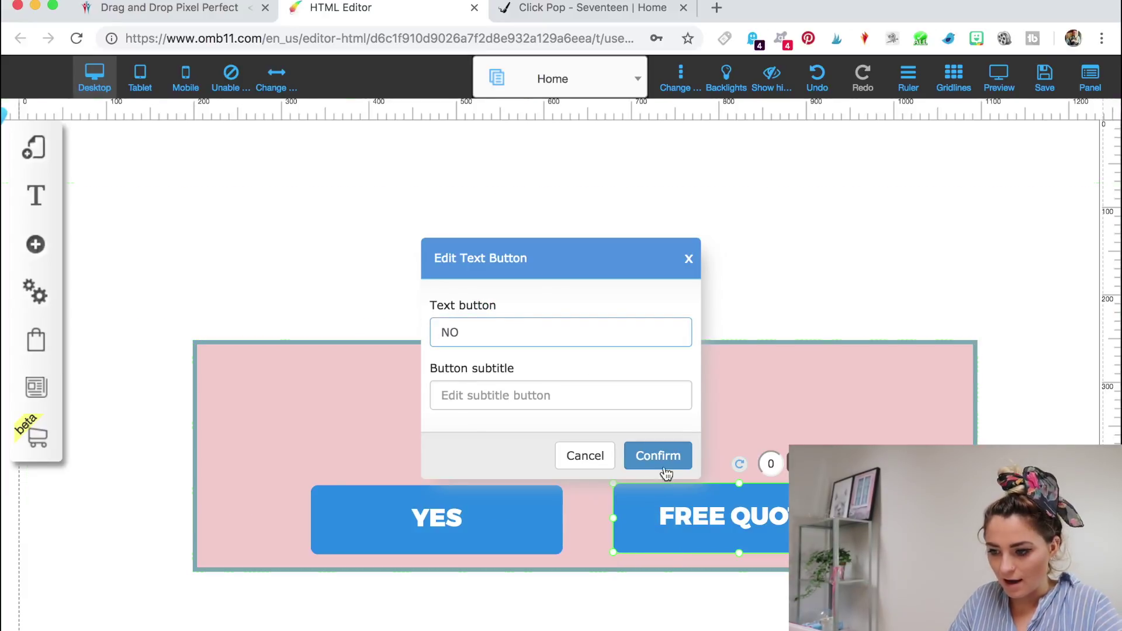
left_click(665, 463)
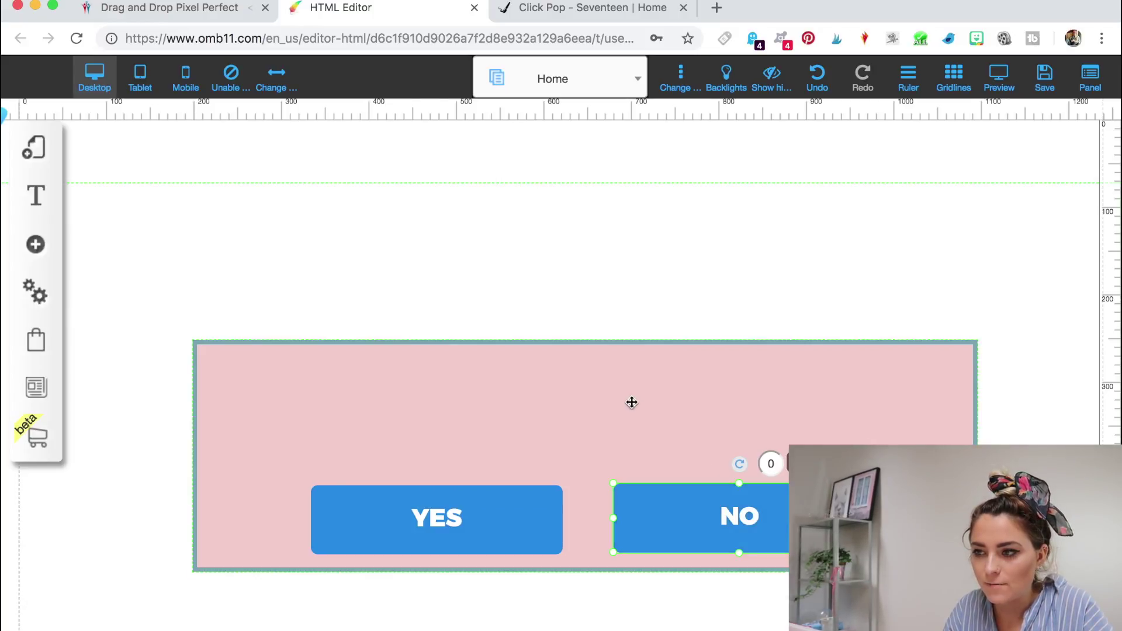
Step: Go to maxbounty.com in a new browser tab
left_click(717, 9)
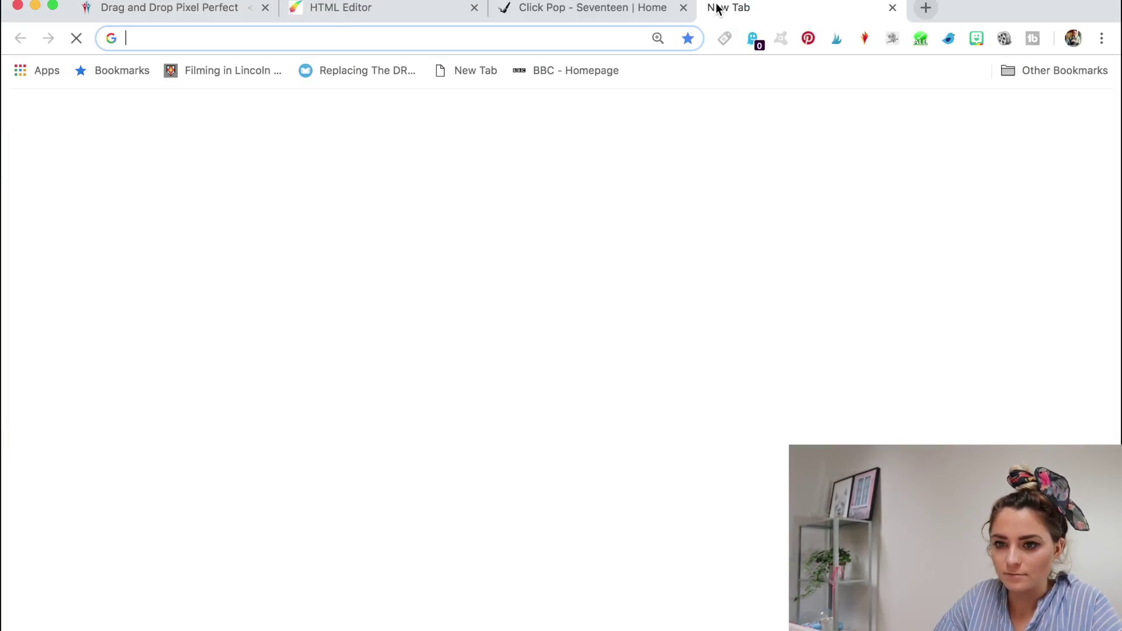
type("MAXbounty.com")
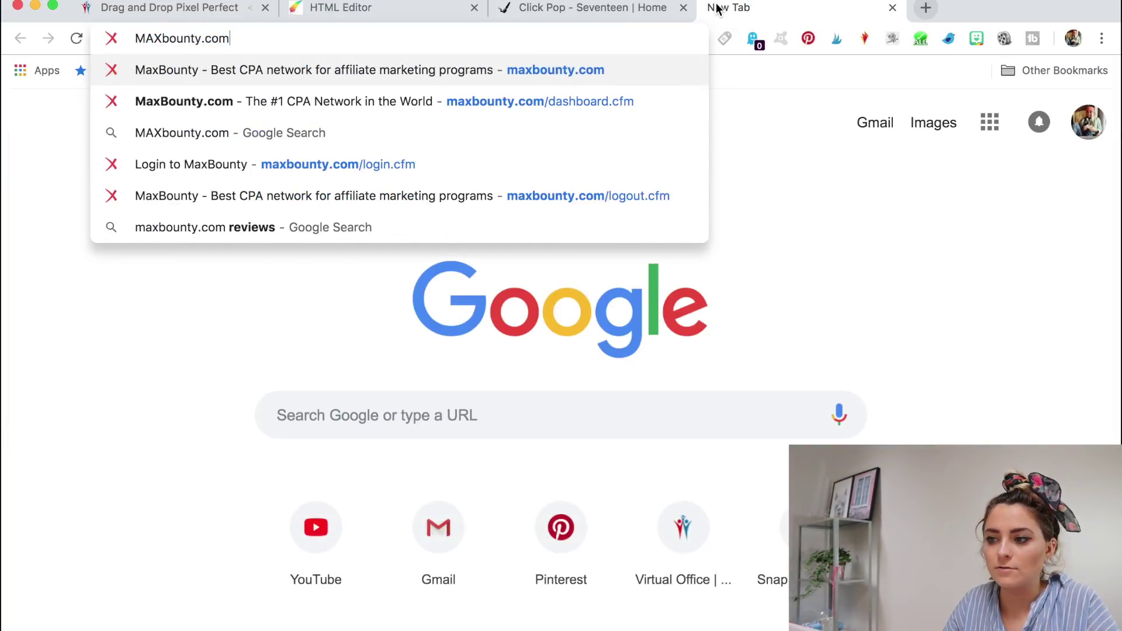
key("Return")
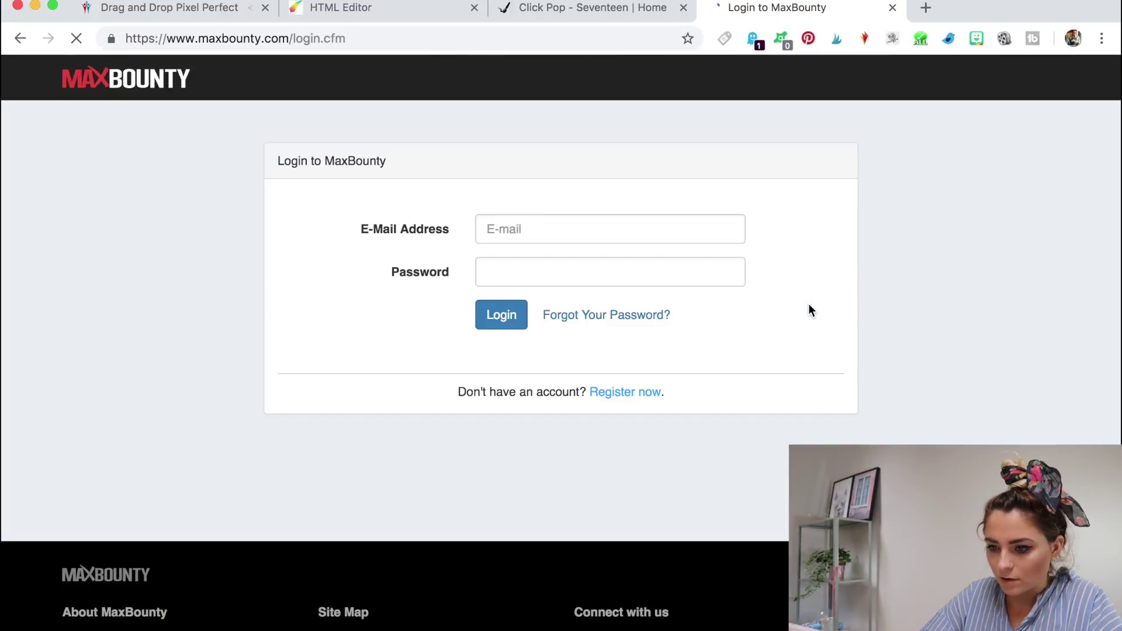
Step: Log in to MaxBounty with the autofilled e-mail and the account password
type("min")
key("Down")
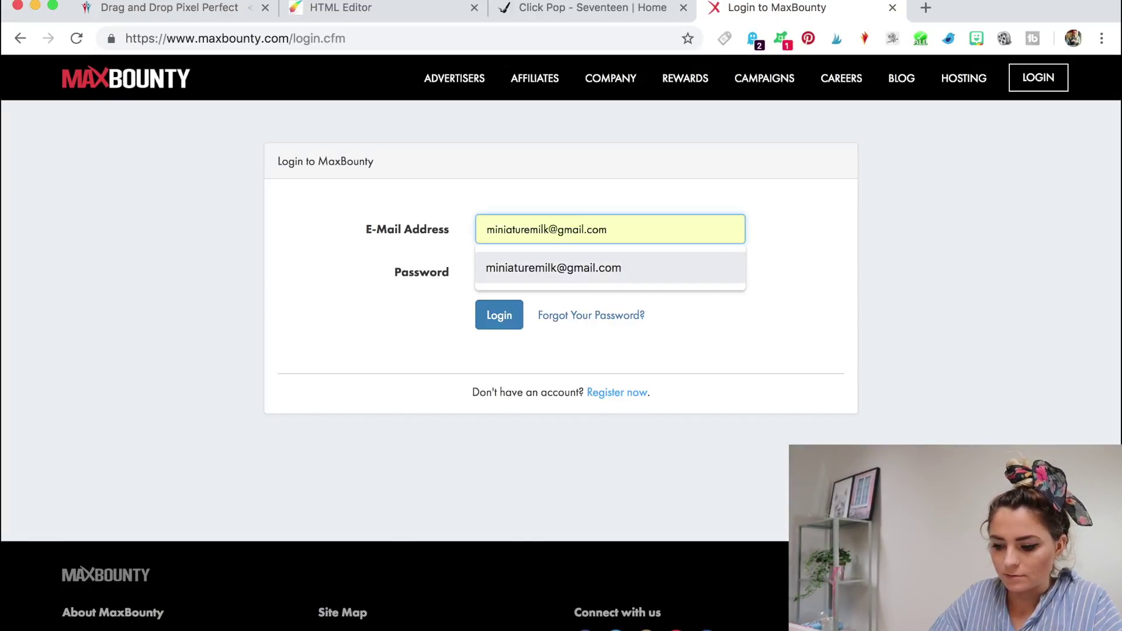
key("Return")
key("Tab")
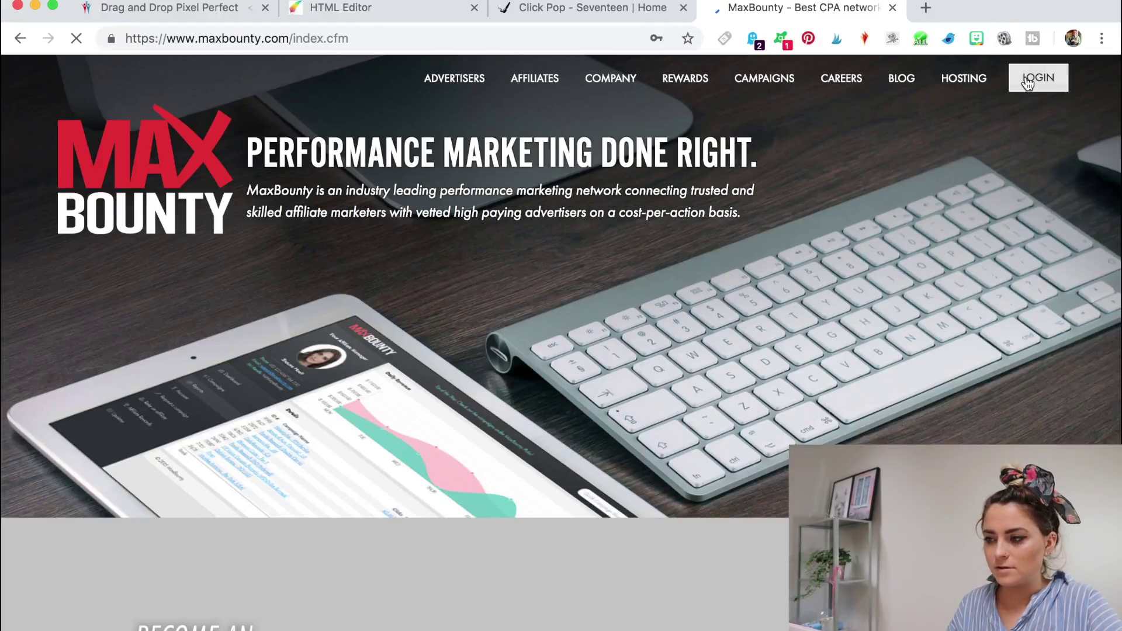
left_click(1028, 82)
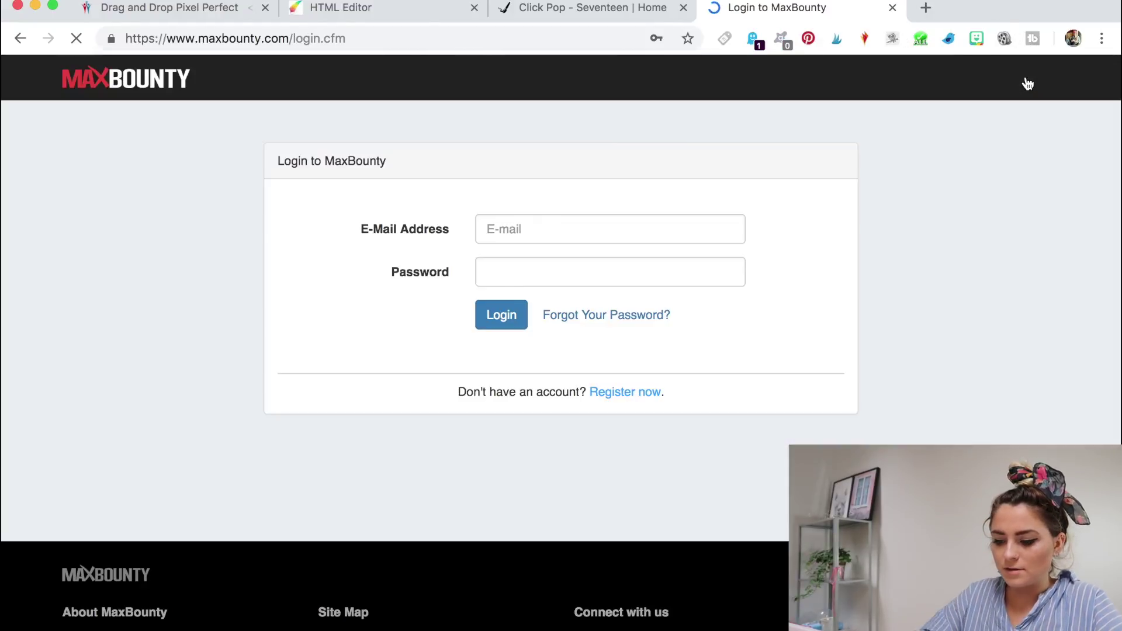
type("min")
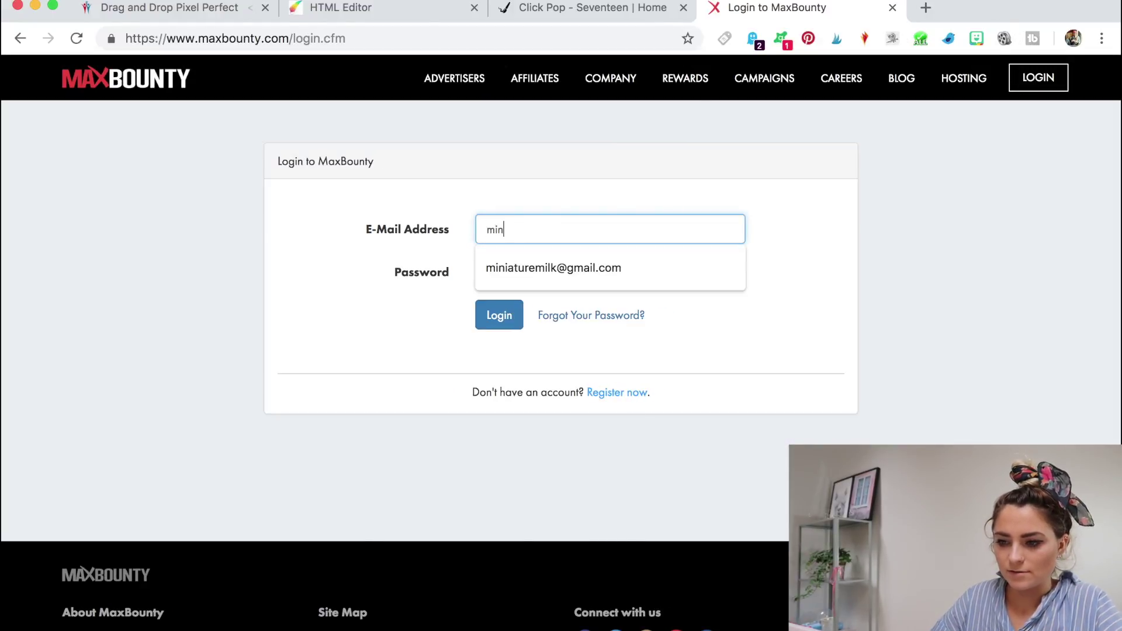
key("Down")
key("Return")
key("Tab")
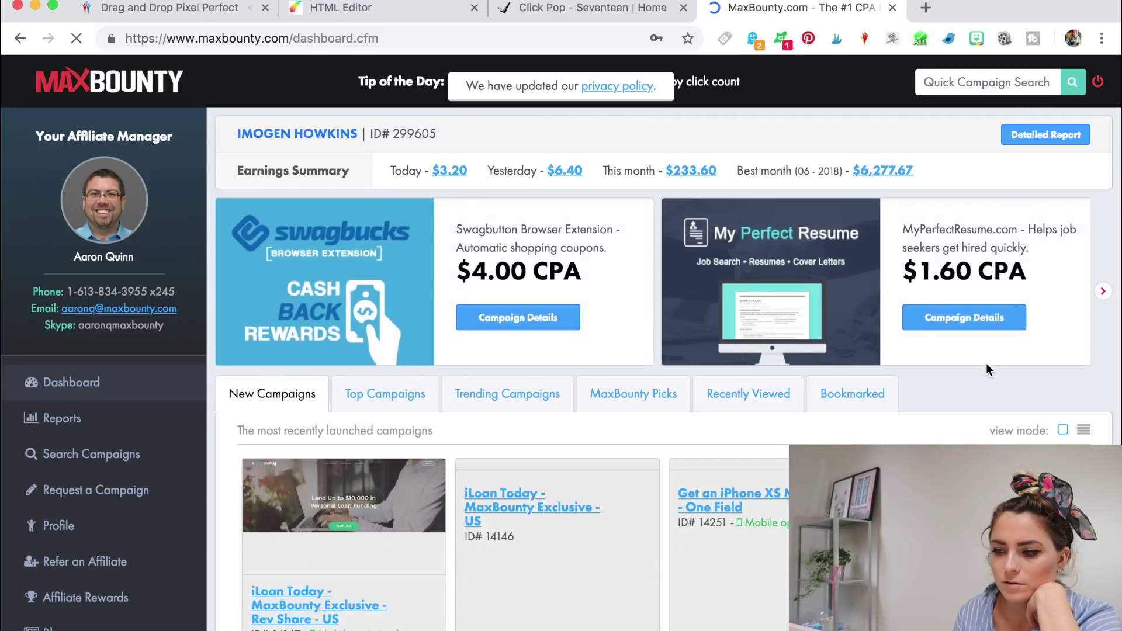
Step: Search campaigns for primark and open the OfferX - Primark Secret shopper - UK campaign
scroll(1022, 344, "down", 1)
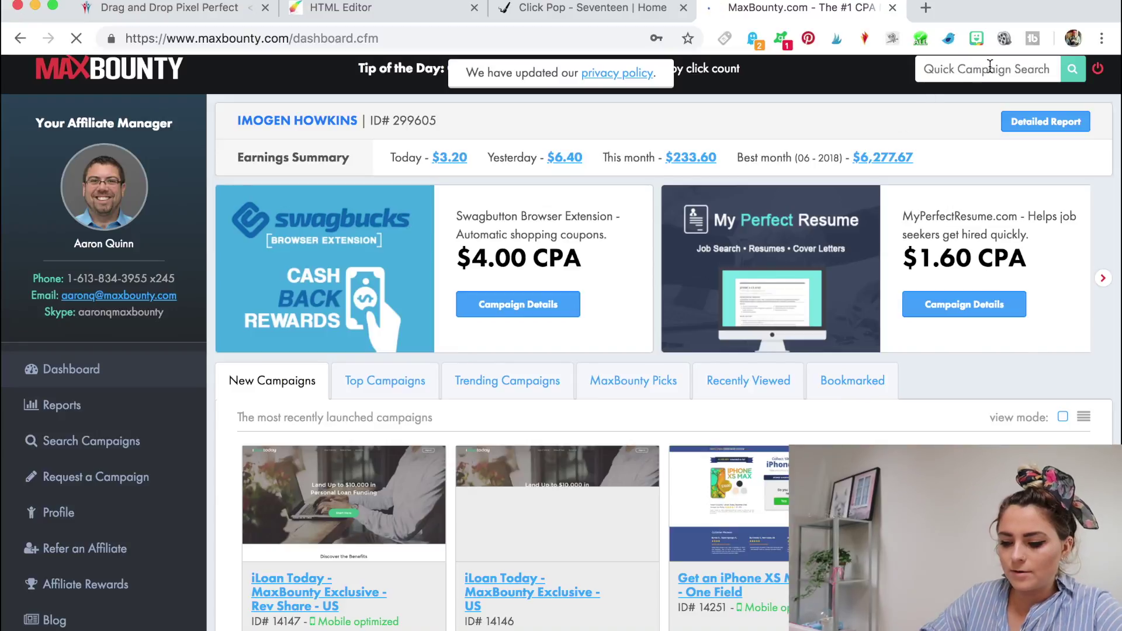
type("primark")
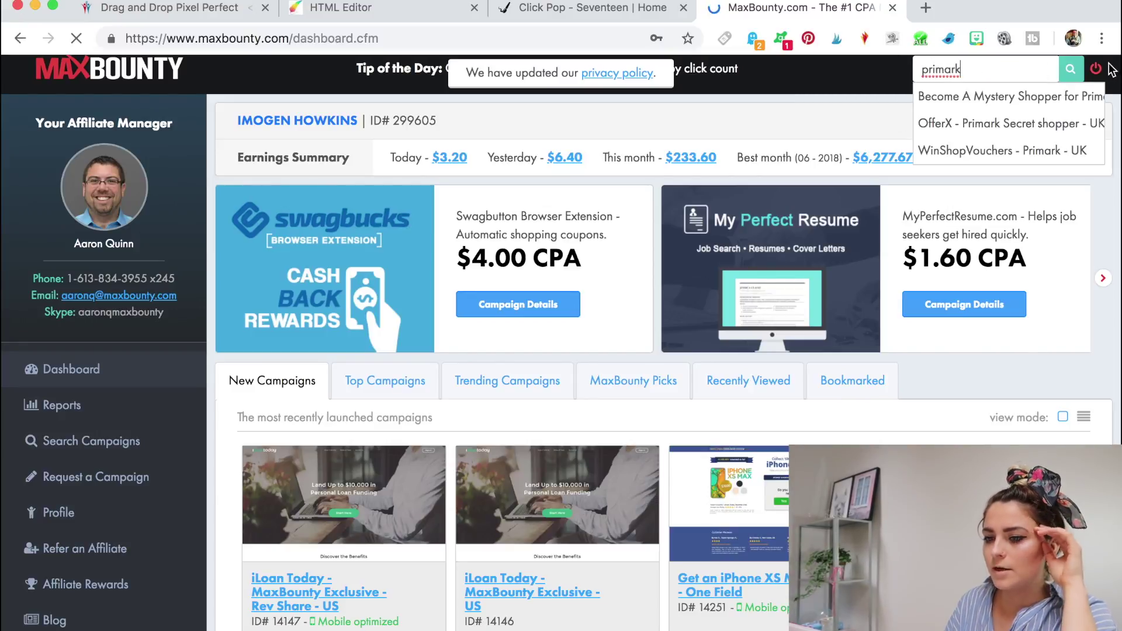
left_click(1074, 70)
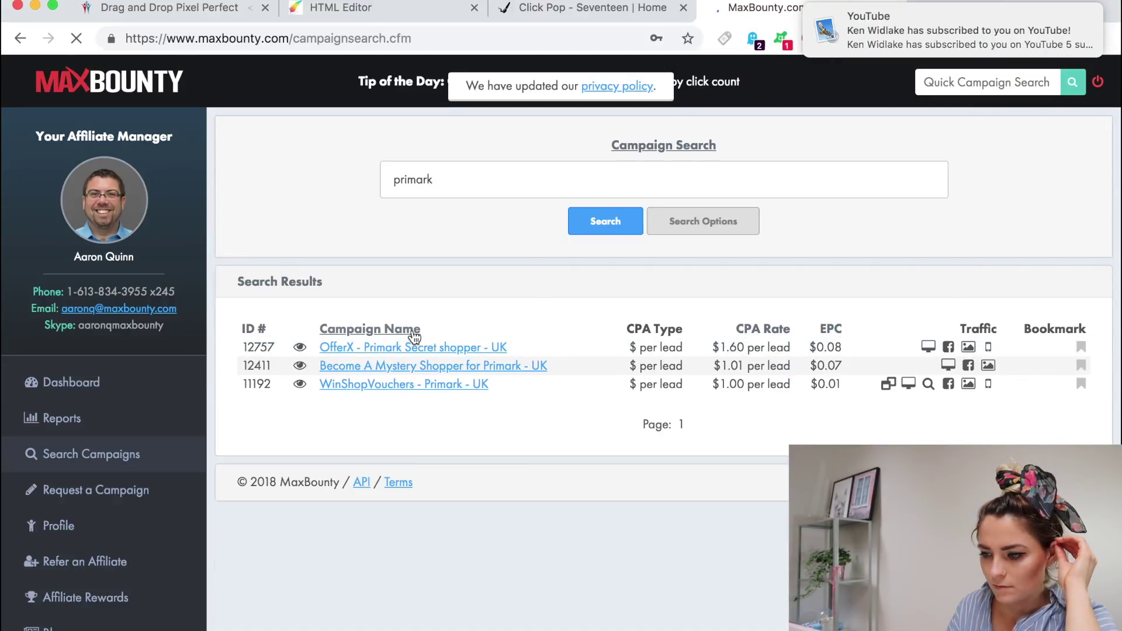
left_click(404, 349)
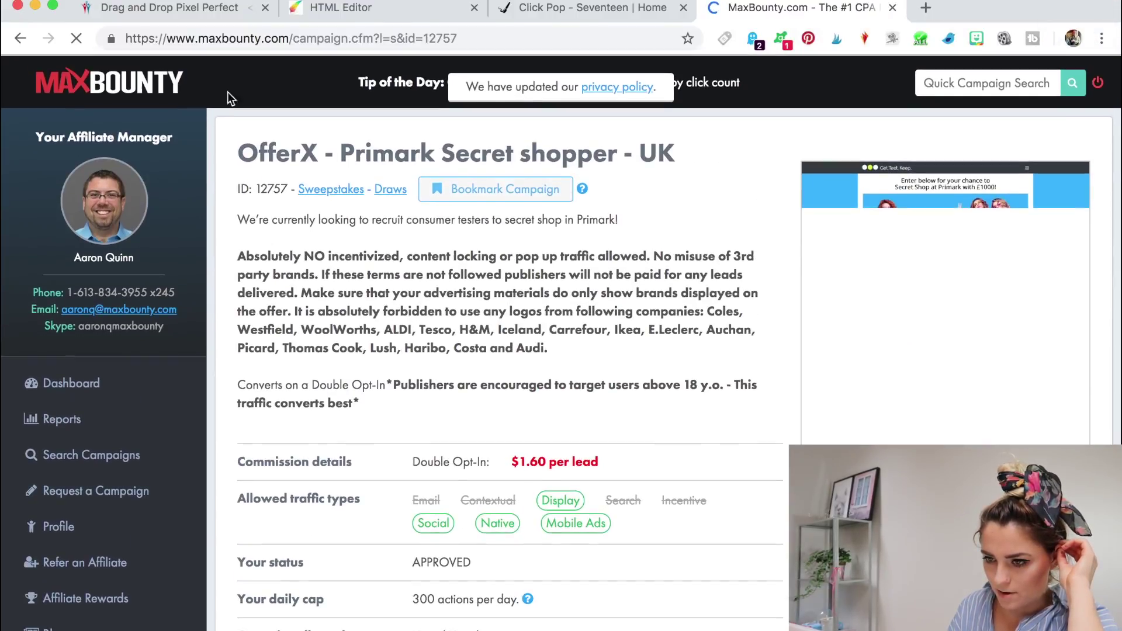
scroll(518, 363, "down", 18)
scroll(517, 365, "down", 3)
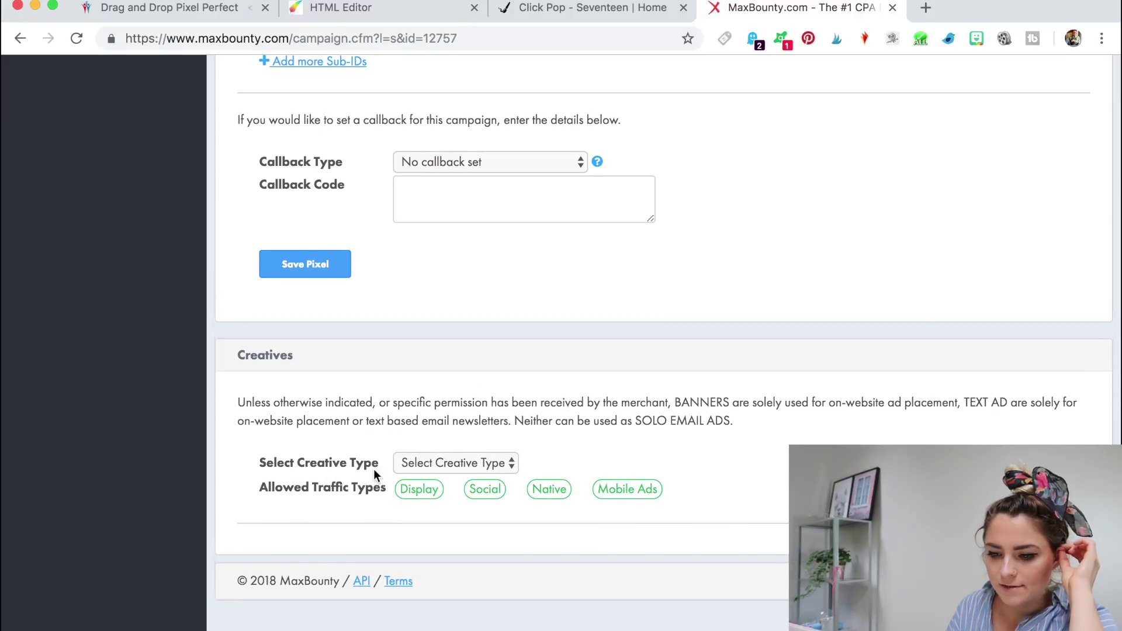
Step: Filter creatives to Banners and select the first banner's tracking link URL
left_click(416, 464)
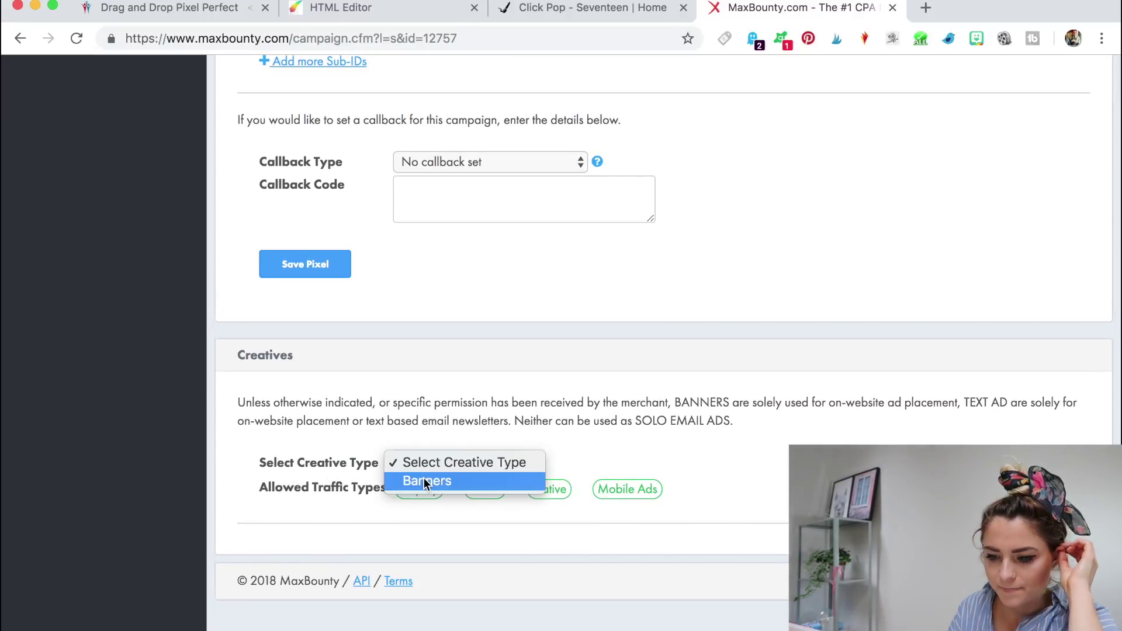
left_click(423, 478)
scroll(474, 556, "down", 3)
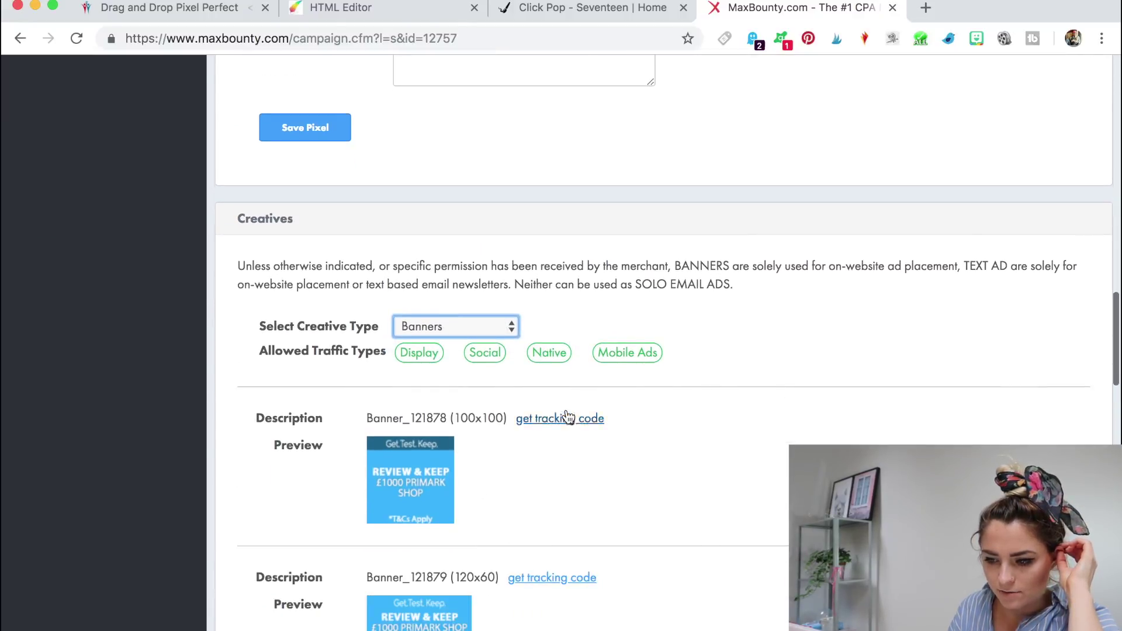
left_click(555, 418)
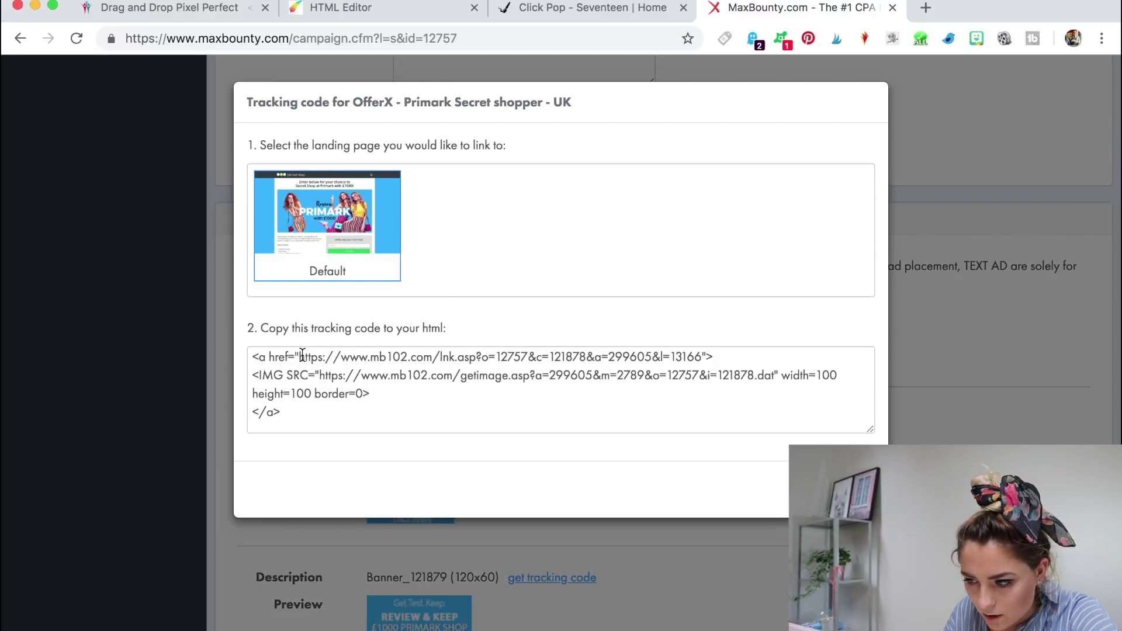
left_click_drag(302, 357, 705, 353)
key("super+c")
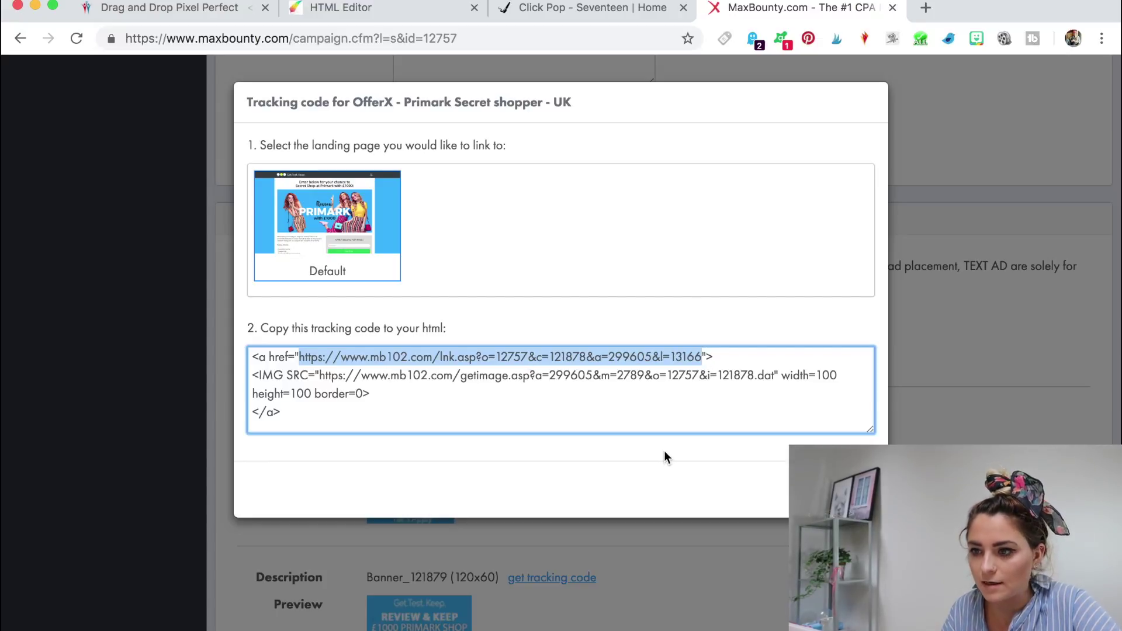
left_click(541, 8)
Step: Clear the YES button's About Us page link and close its link options
left_click(339, 8)
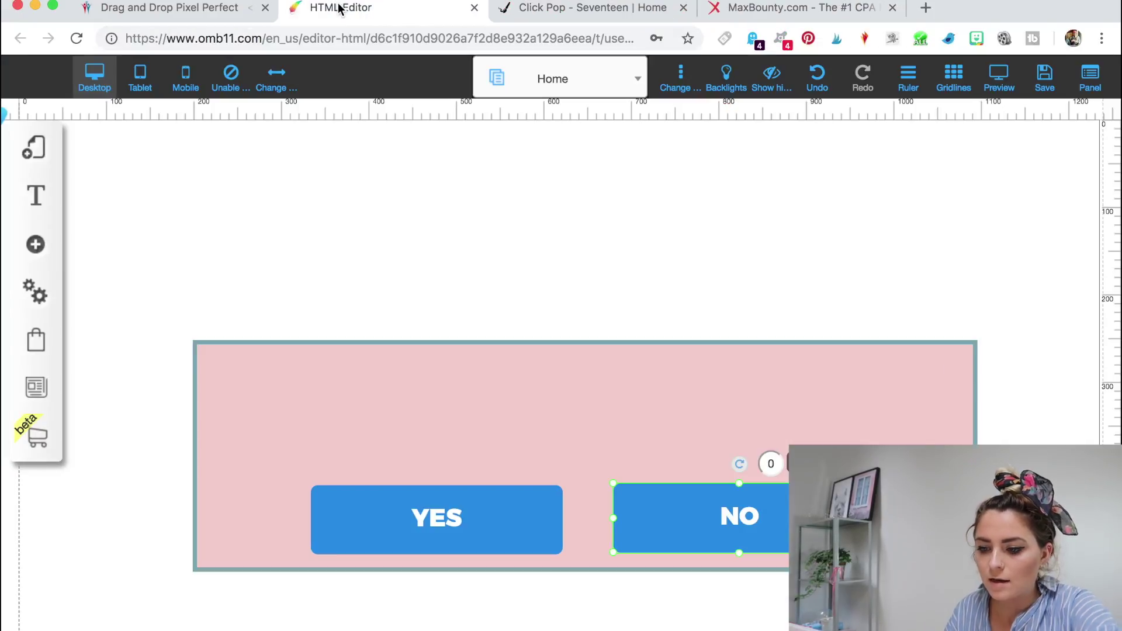
left_click(412, 520)
left_click(411, 520)
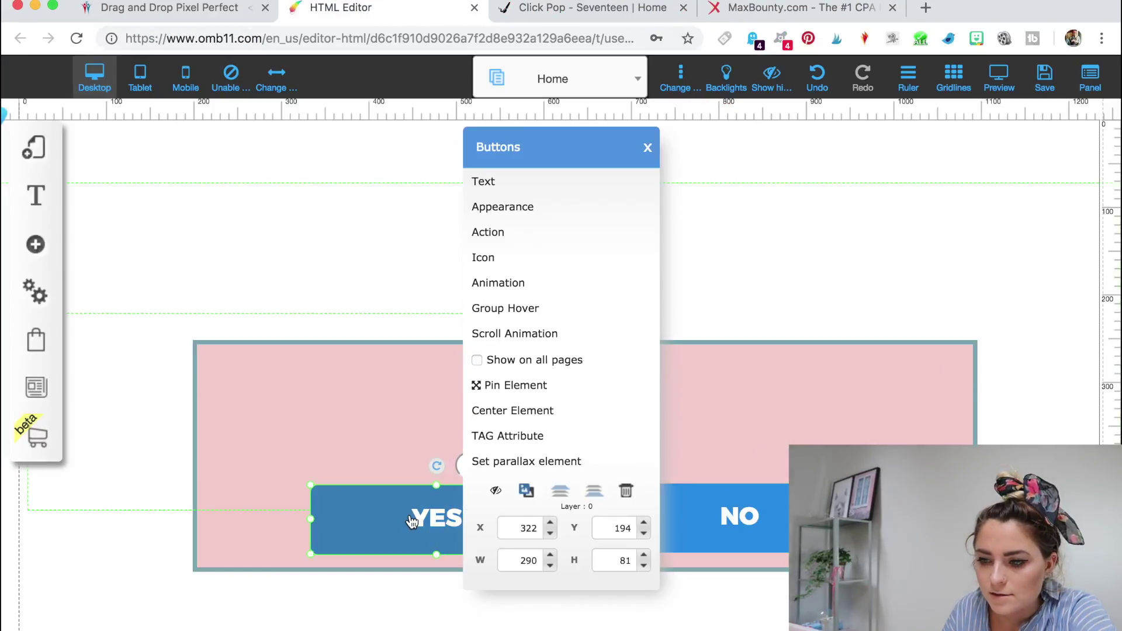
left_click(504, 232)
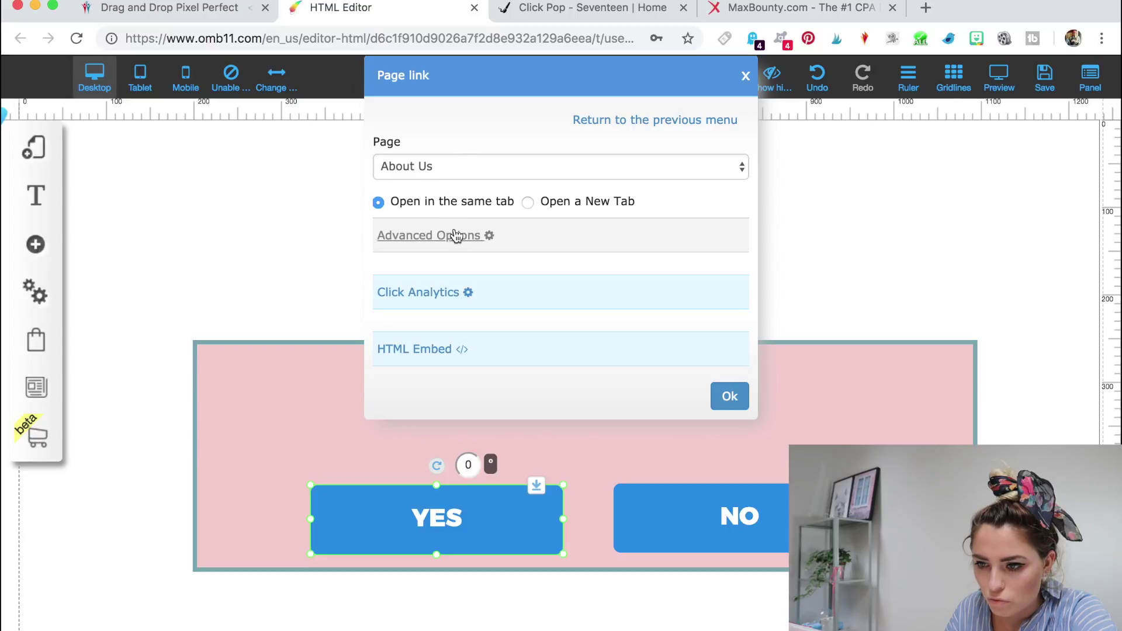
left_click(433, 168)
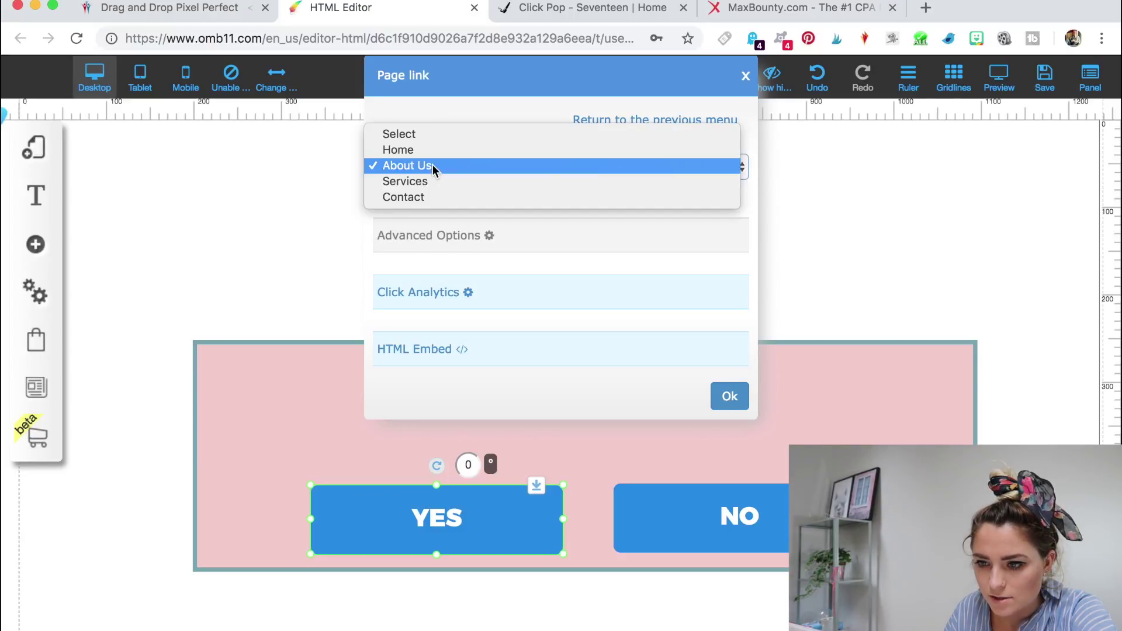
left_click(417, 135)
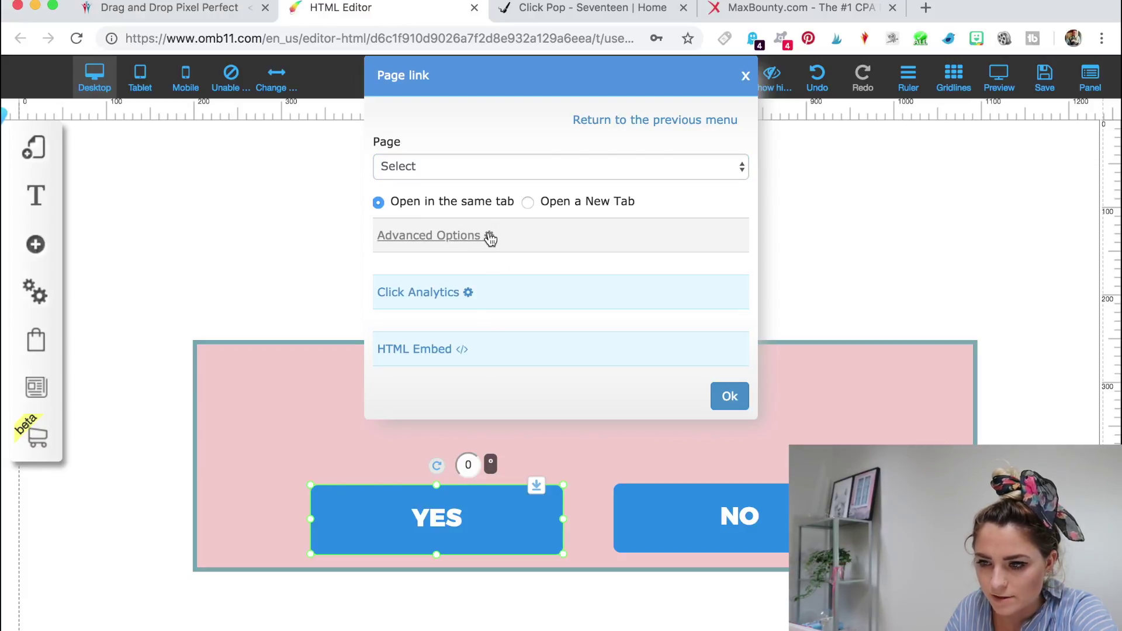
left_click(615, 121)
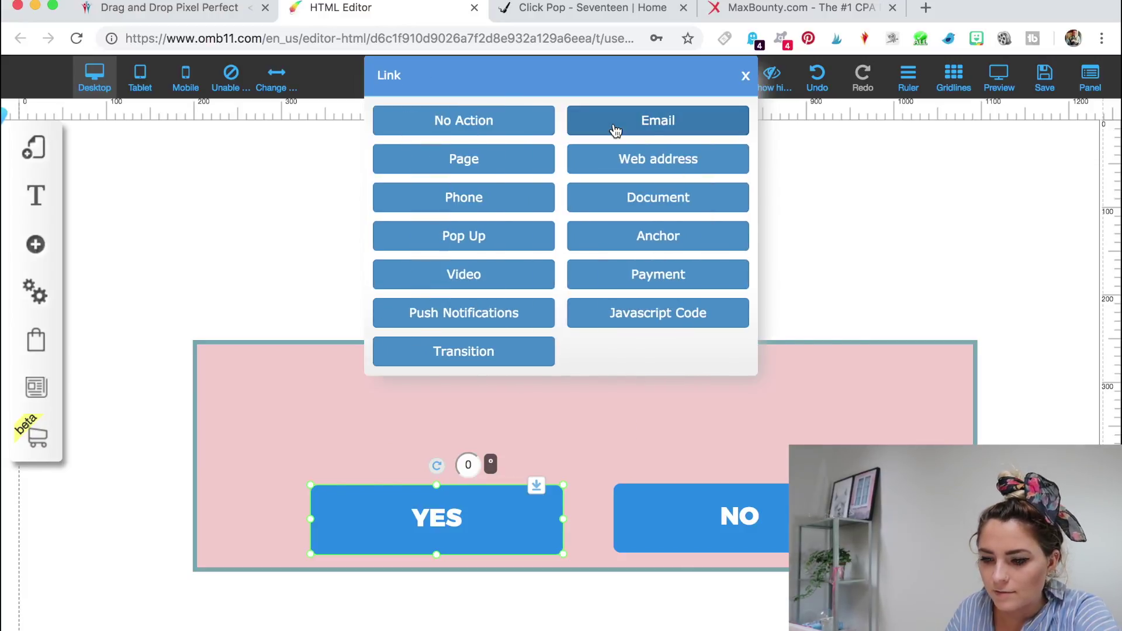
left_click(745, 75)
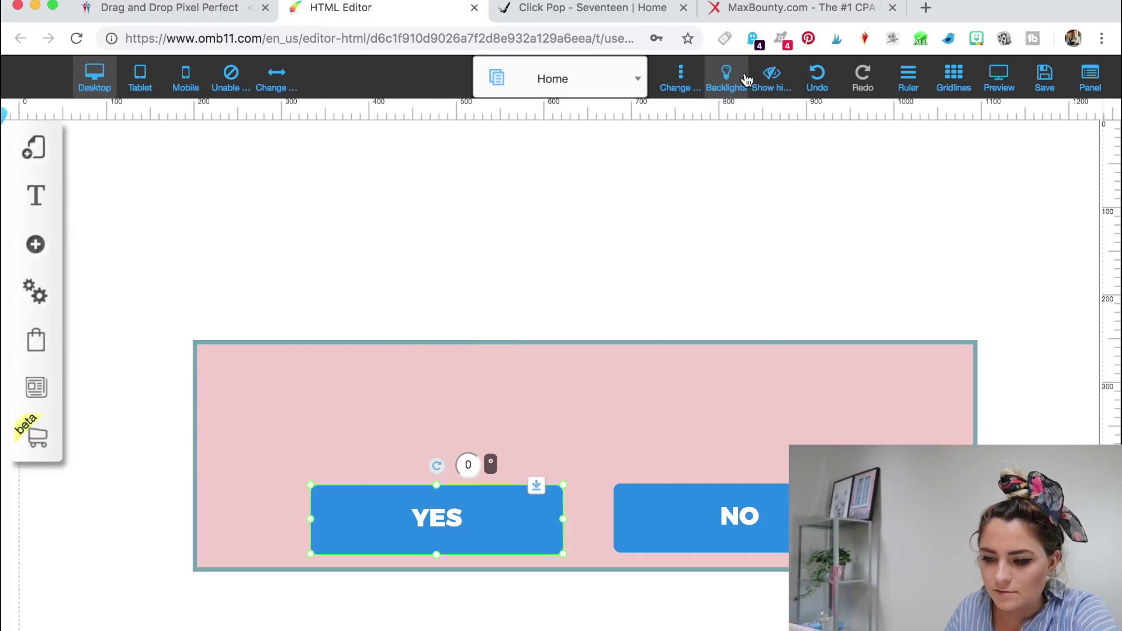
Step: Link the YES button to the pasted MaxBounty tracking web address
left_click(421, 521)
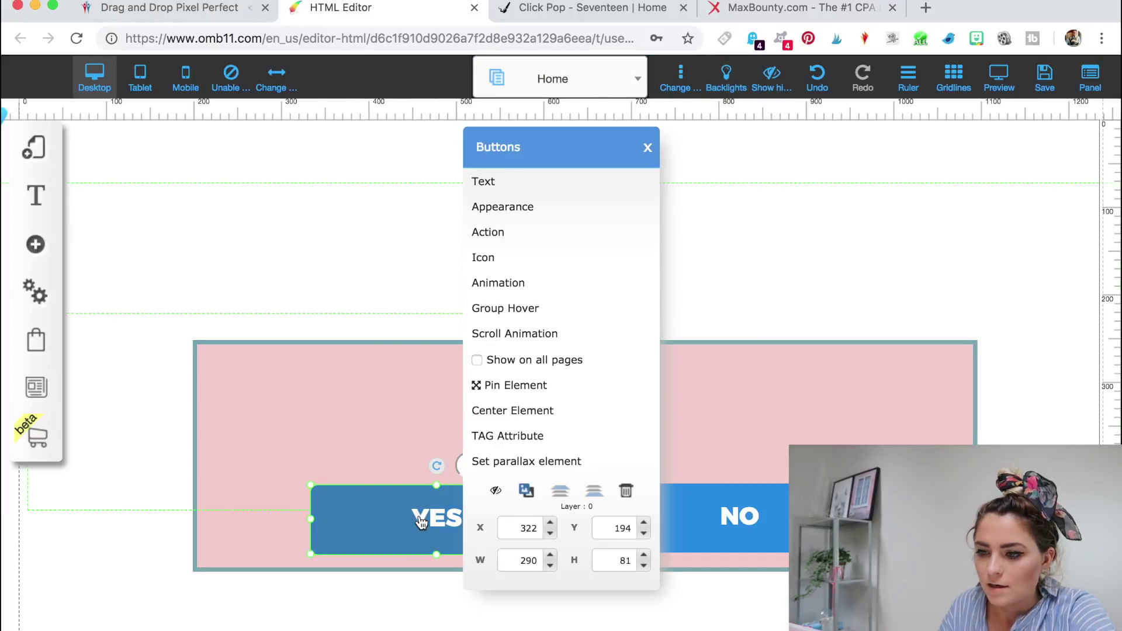
left_click(576, 236)
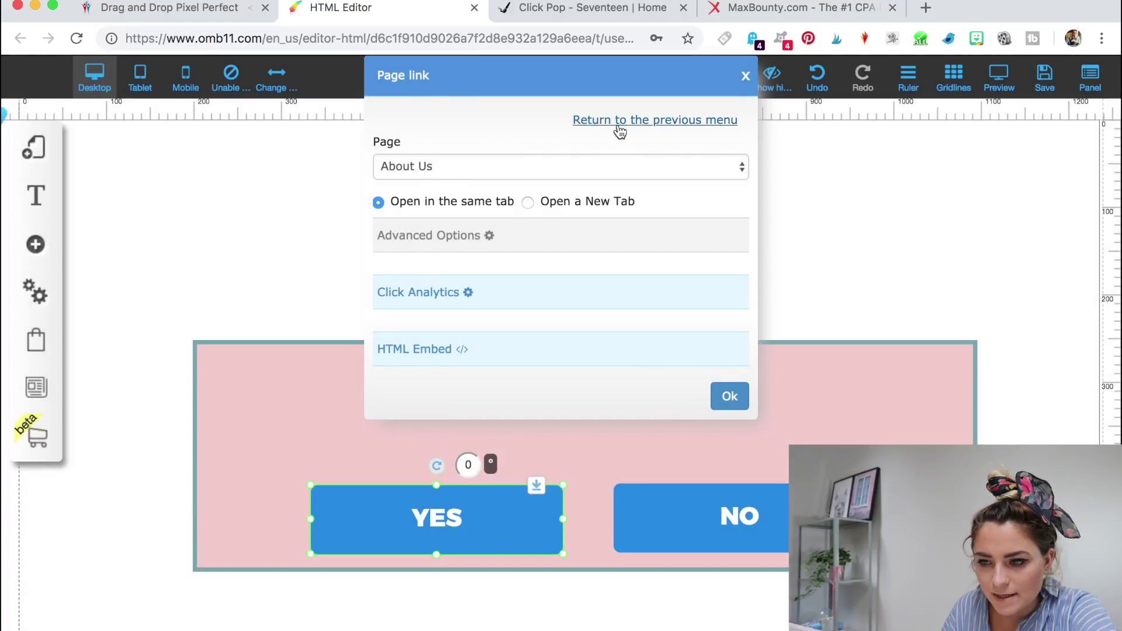
left_click(648, 121)
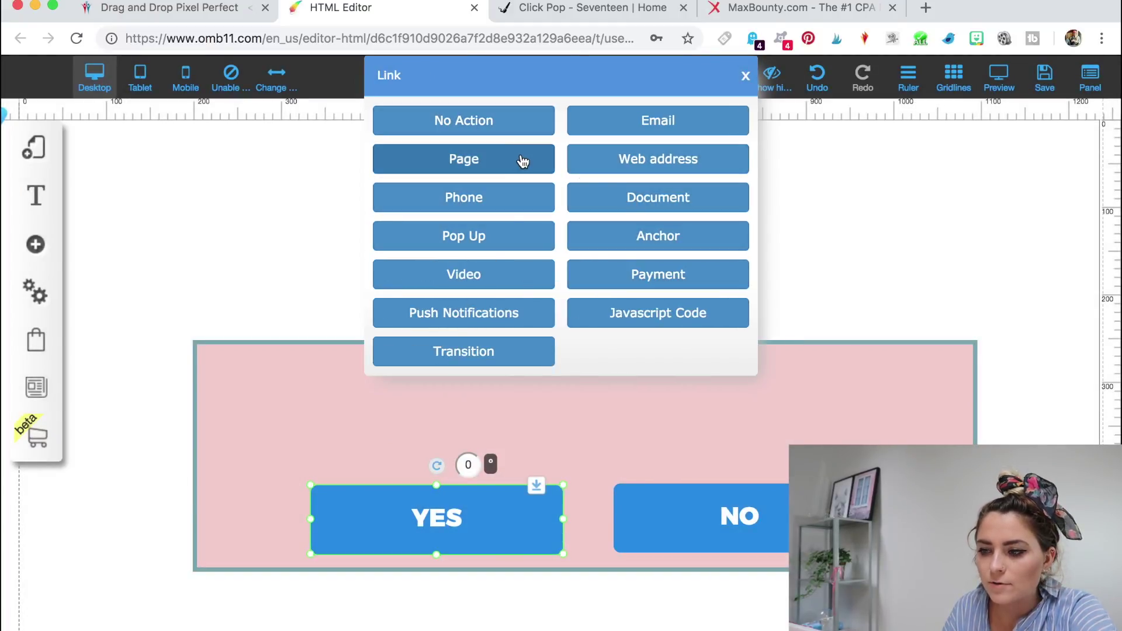
left_click(614, 160)
left_click(485, 168)
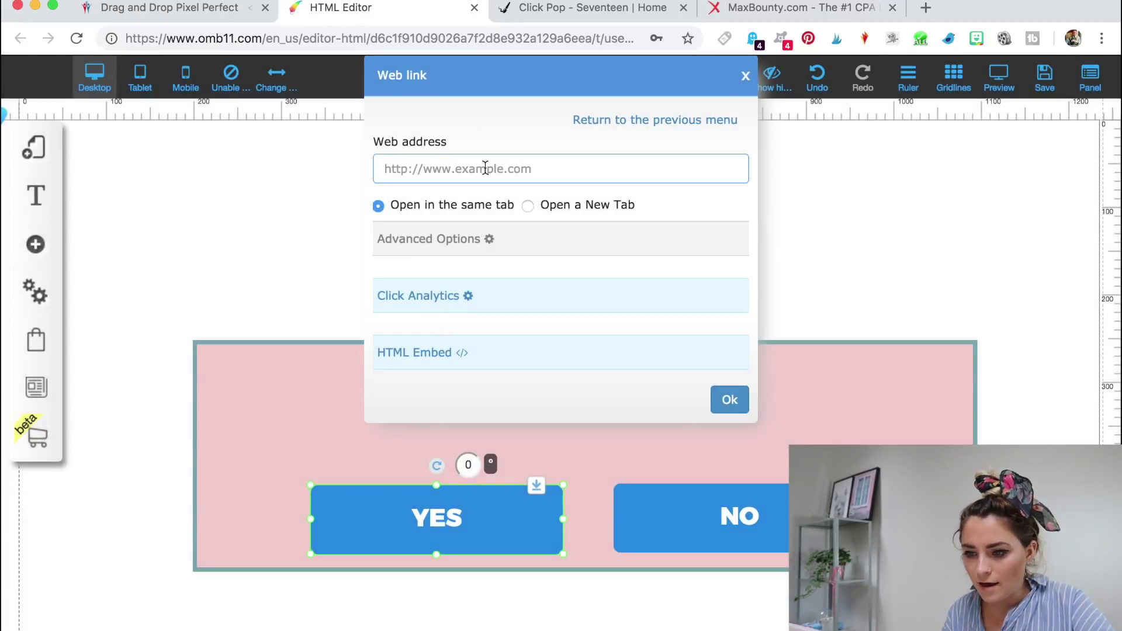
key("super+v")
left_click(729, 400)
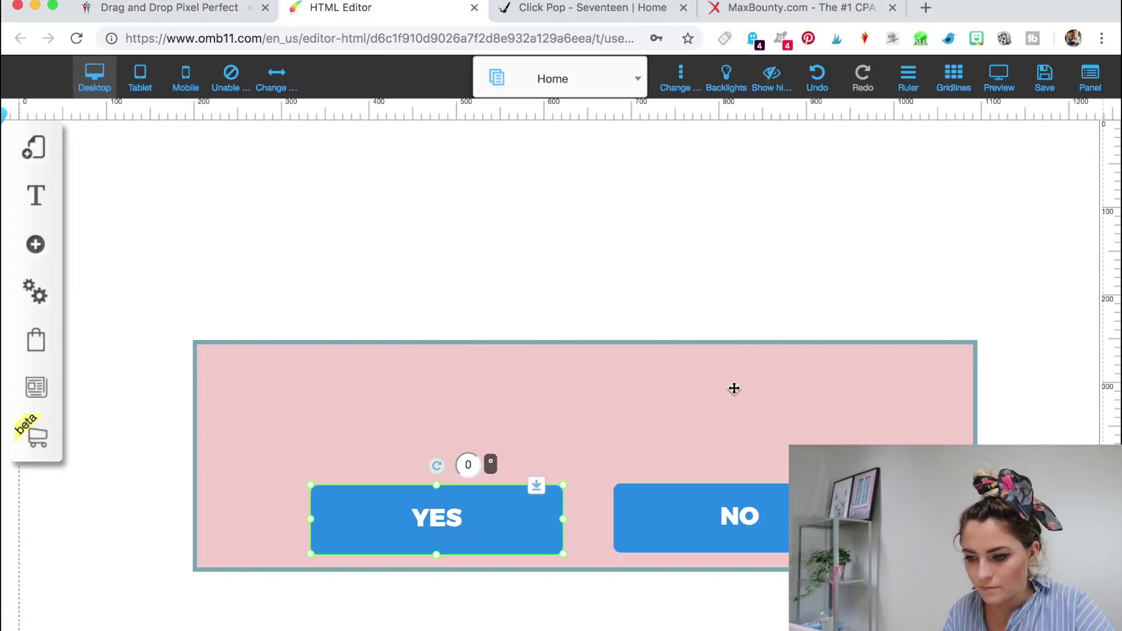
Step: Link the NO button to the same MaxBounty tracking web address
left_click(732, 523)
left_click(732, 523)
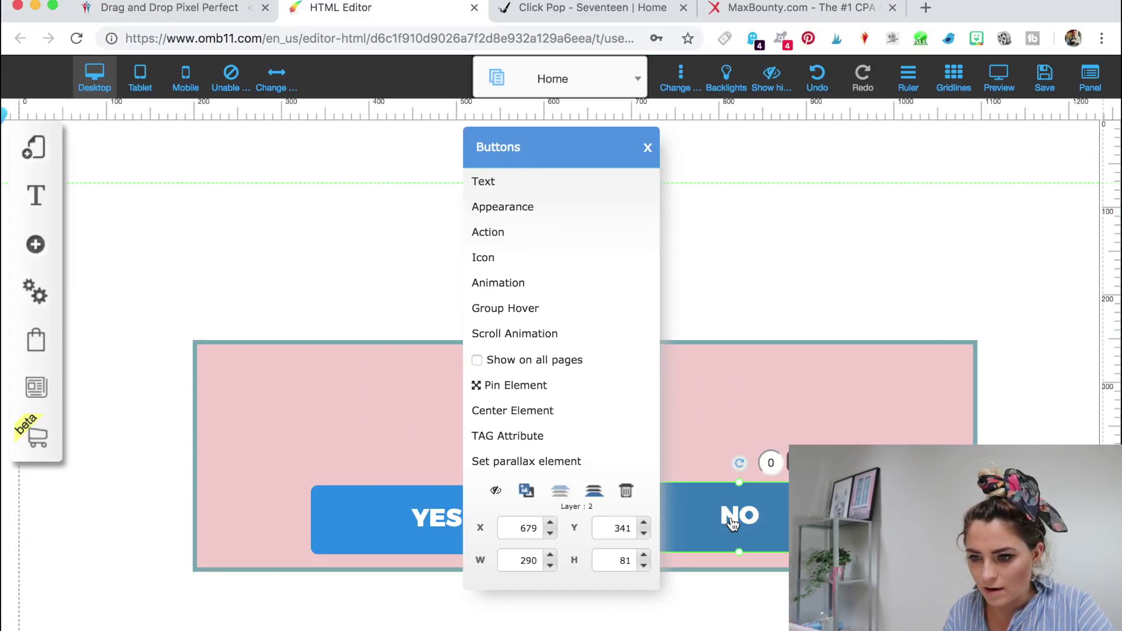
left_click(542, 232)
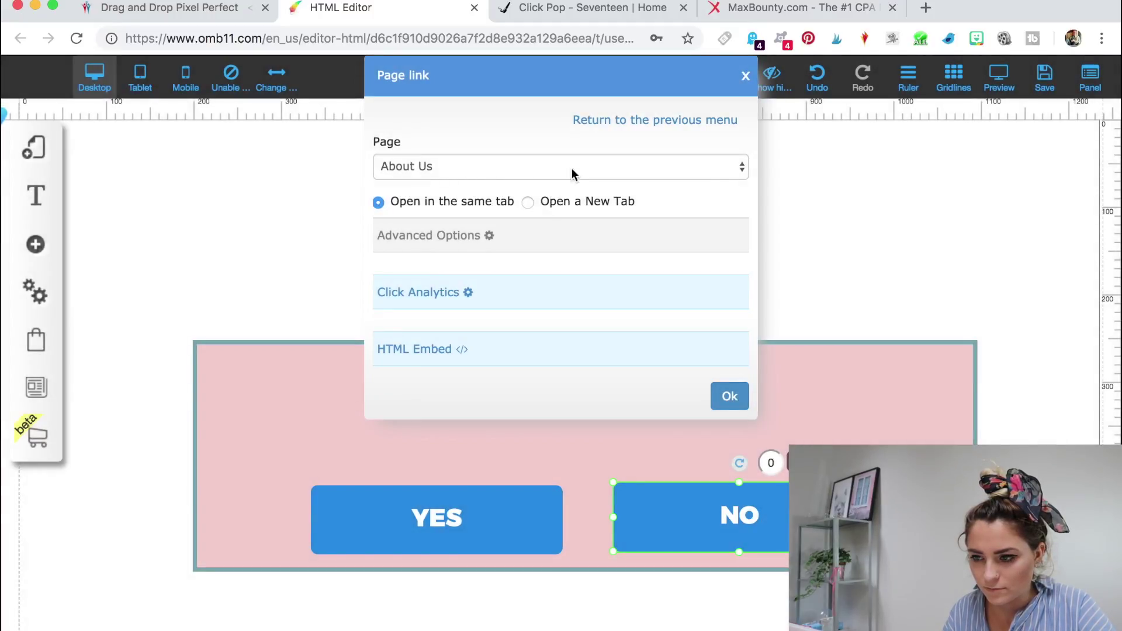
left_click(628, 123)
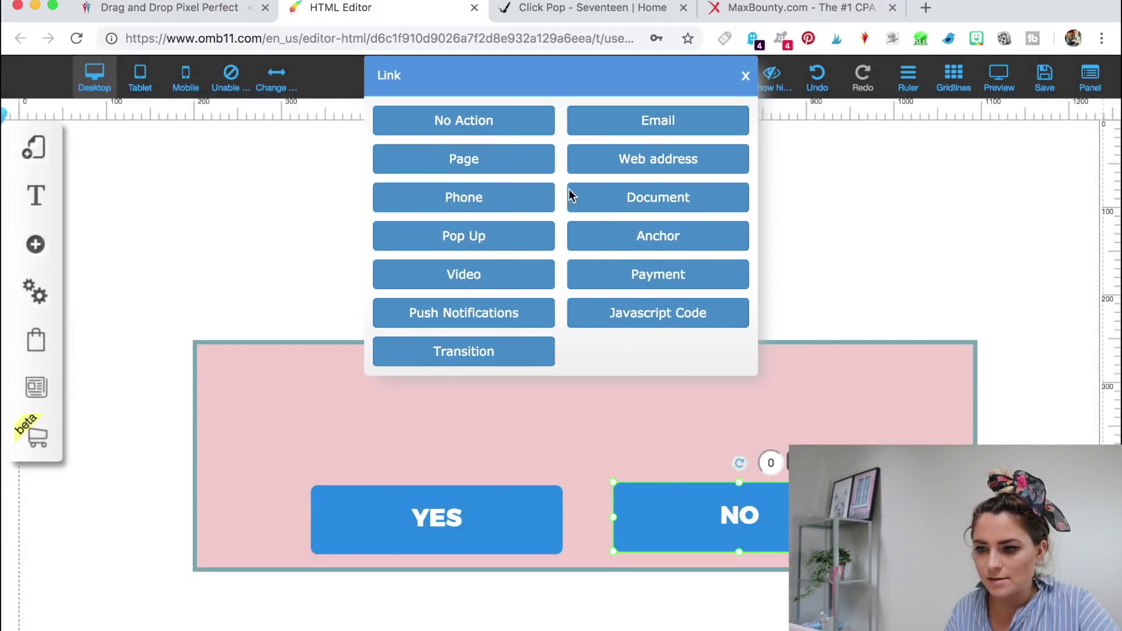
left_click(637, 158)
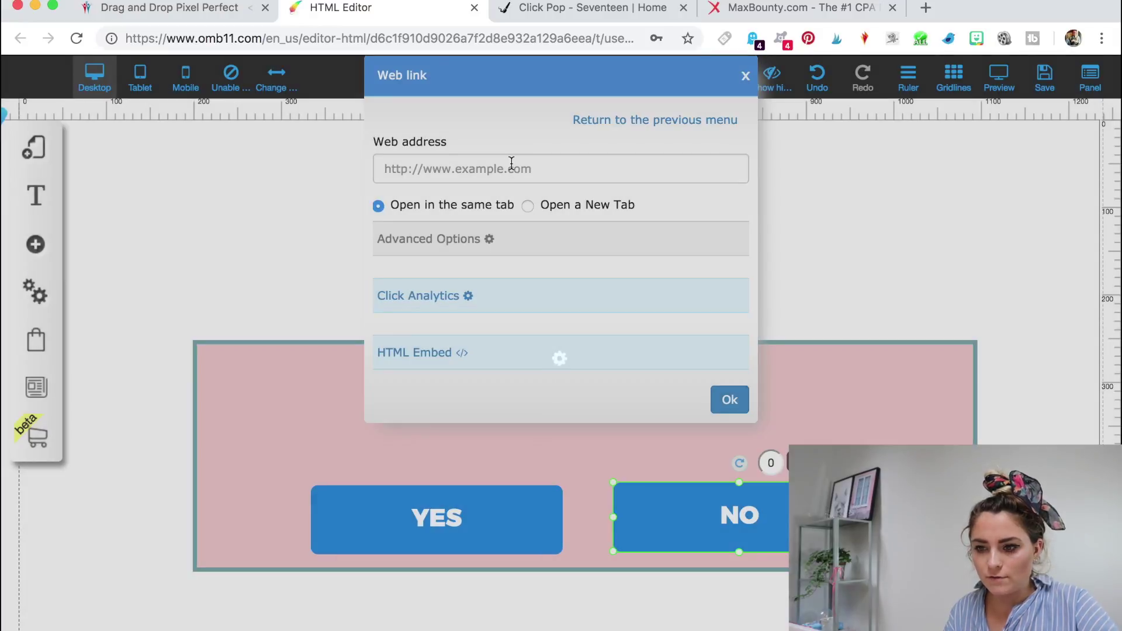
left_click(512, 165)
type("https://www.mb102.com/lnk.asp?o=12757&c=121878&a=299605&l=13166")
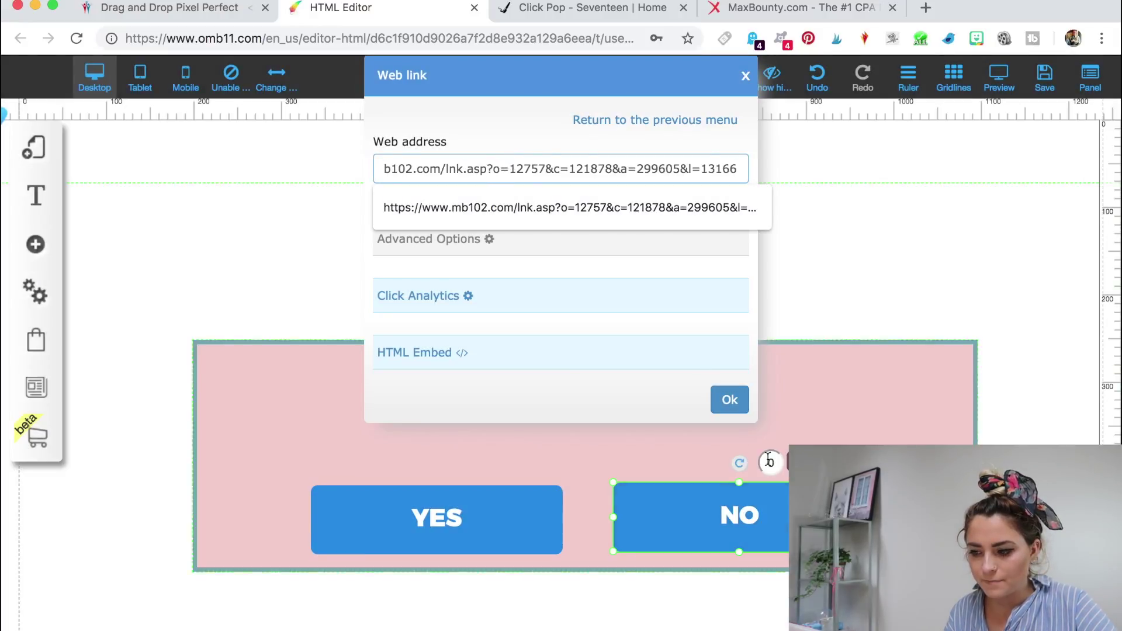
left_click(731, 401)
left_click(596, 328)
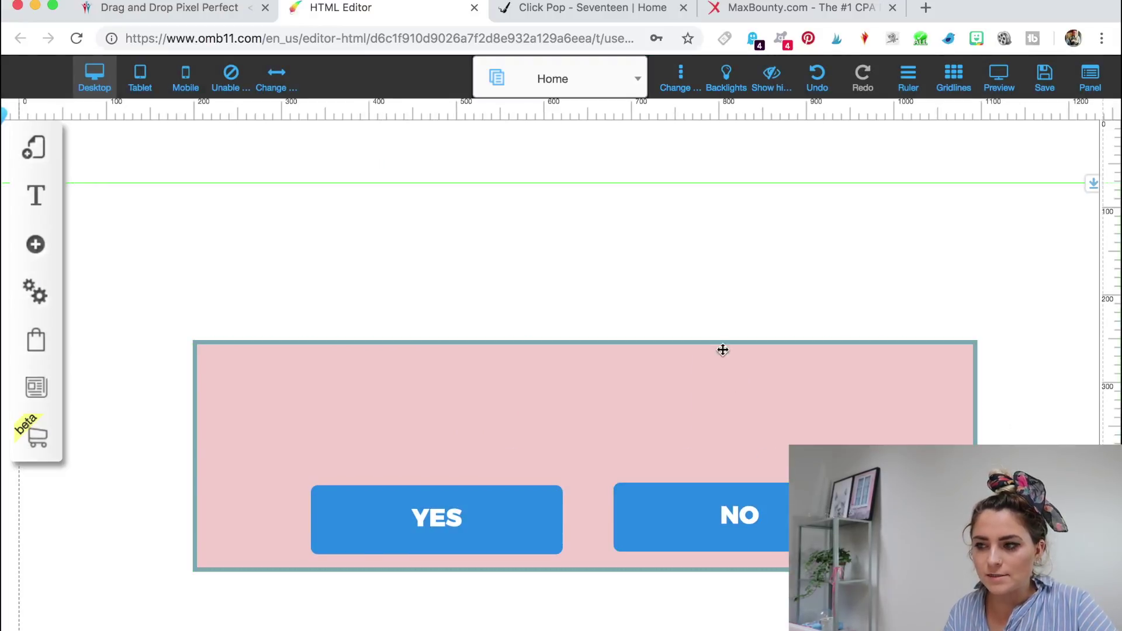
Step: Search Google Images for 'primark logo transparent png'
left_click(926, 8)
type("pri")
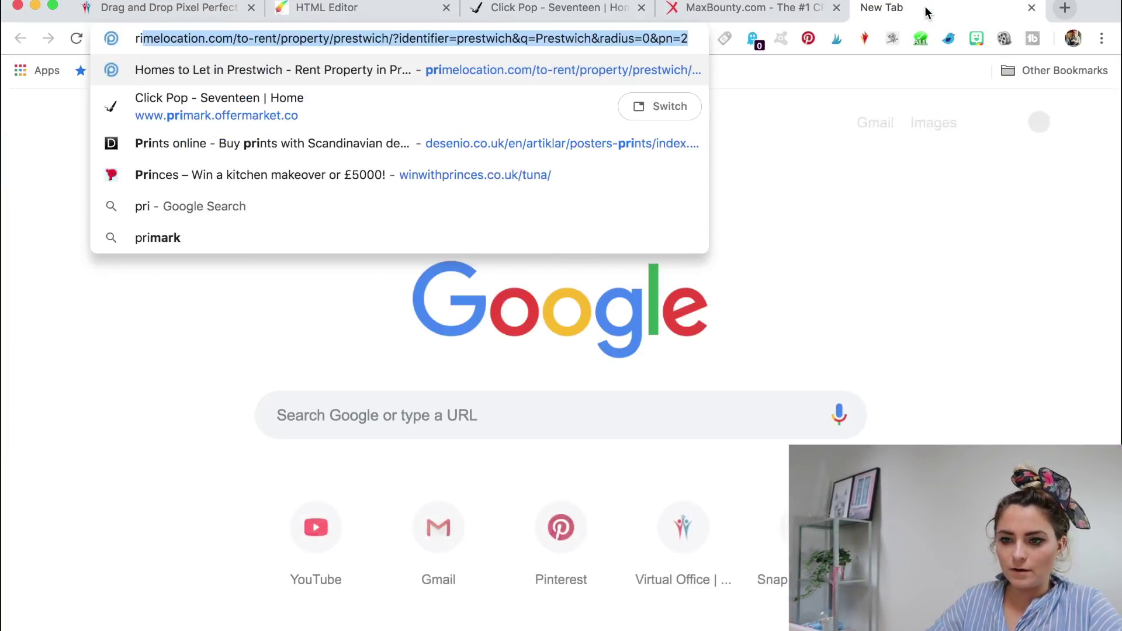
type("mark logo ")
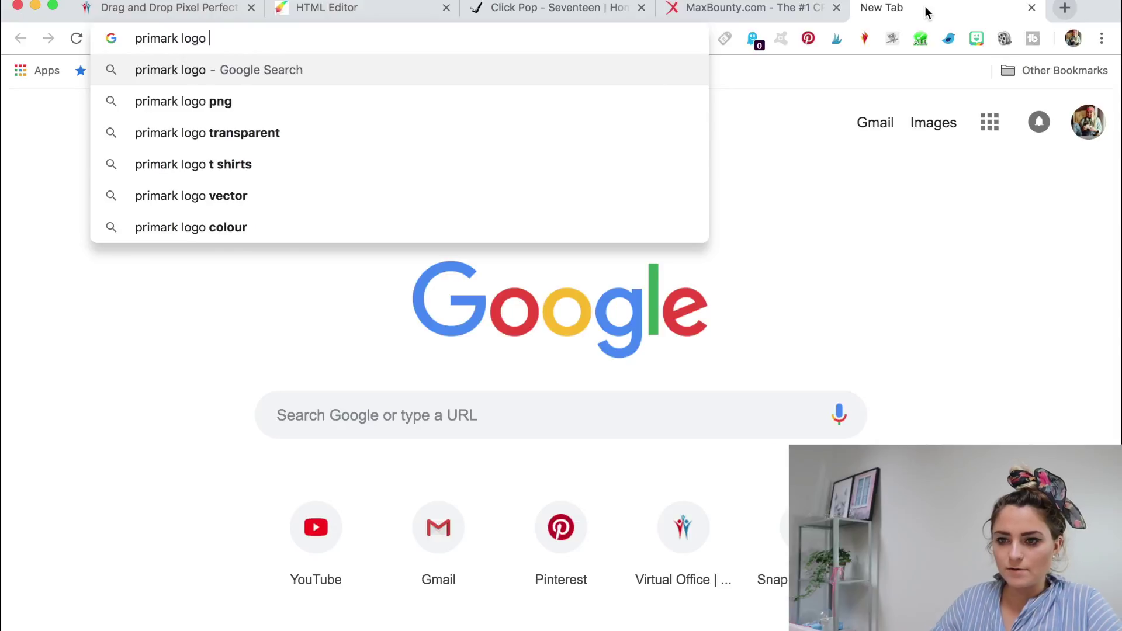
type("transparent png")
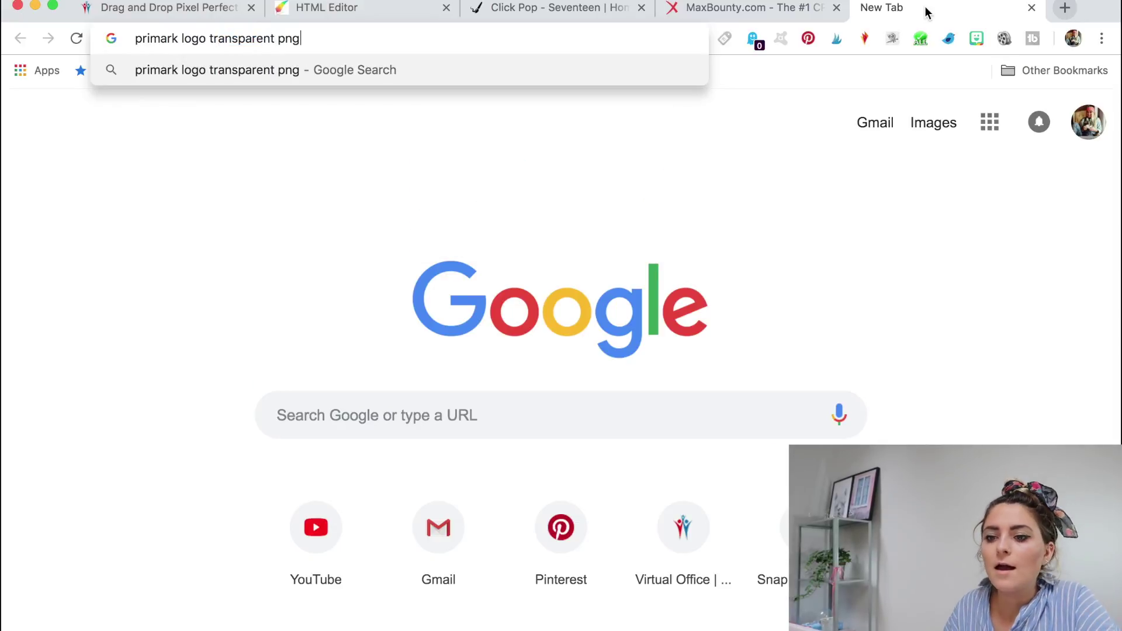
key("Return")
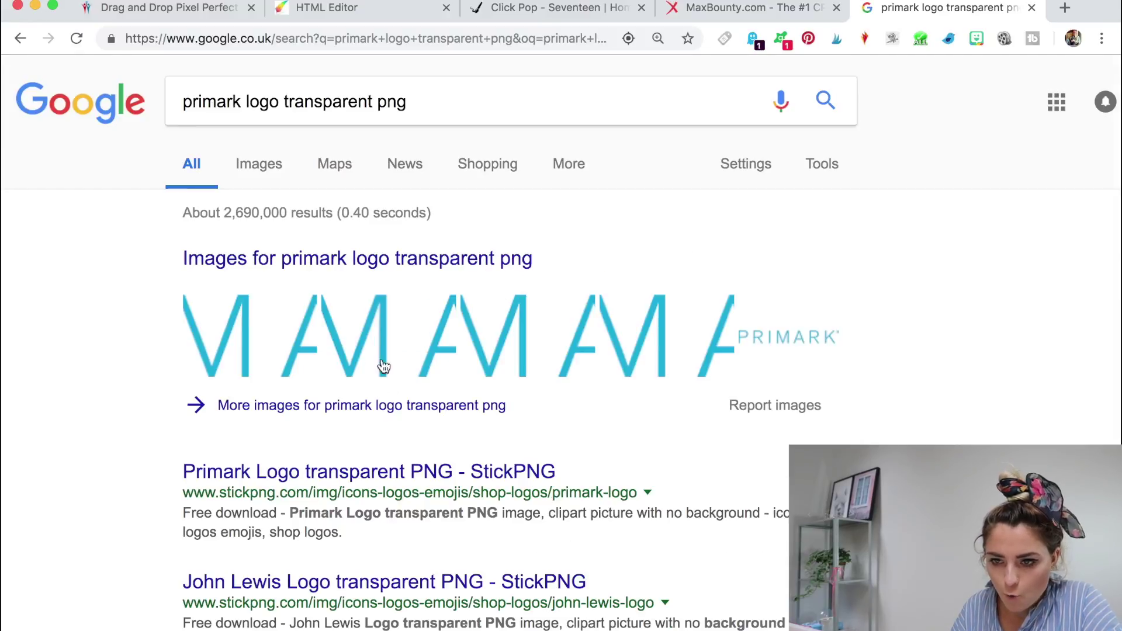
left_click(257, 165)
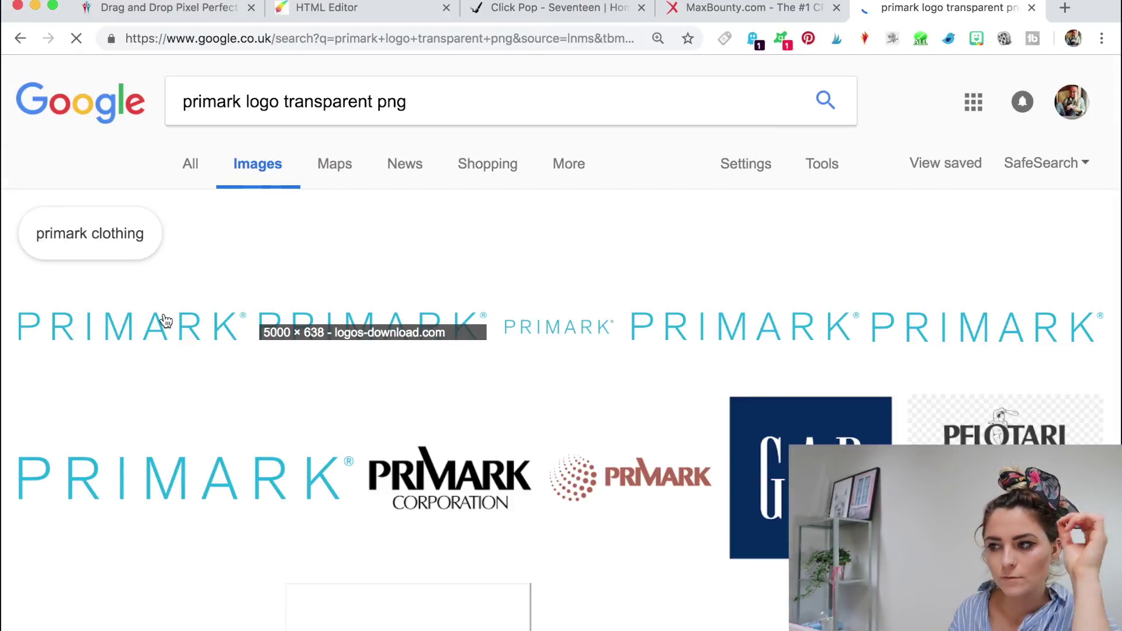
Step: Save the transparent Primark logo to Downloads as 'primark'
left_click(165, 319)
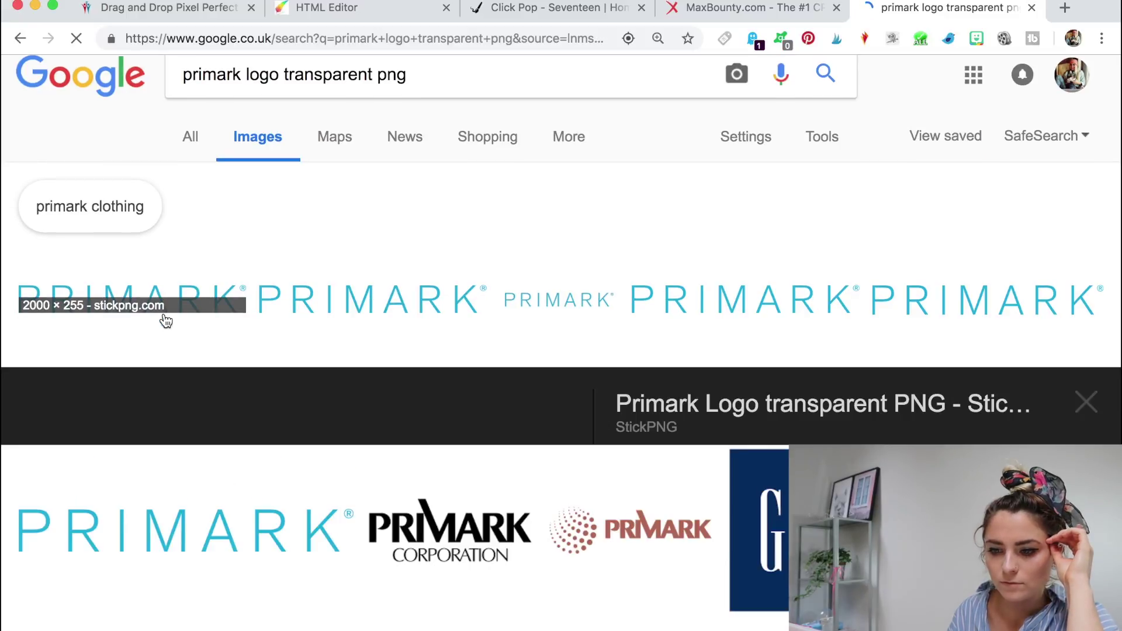
right_click(279, 425)
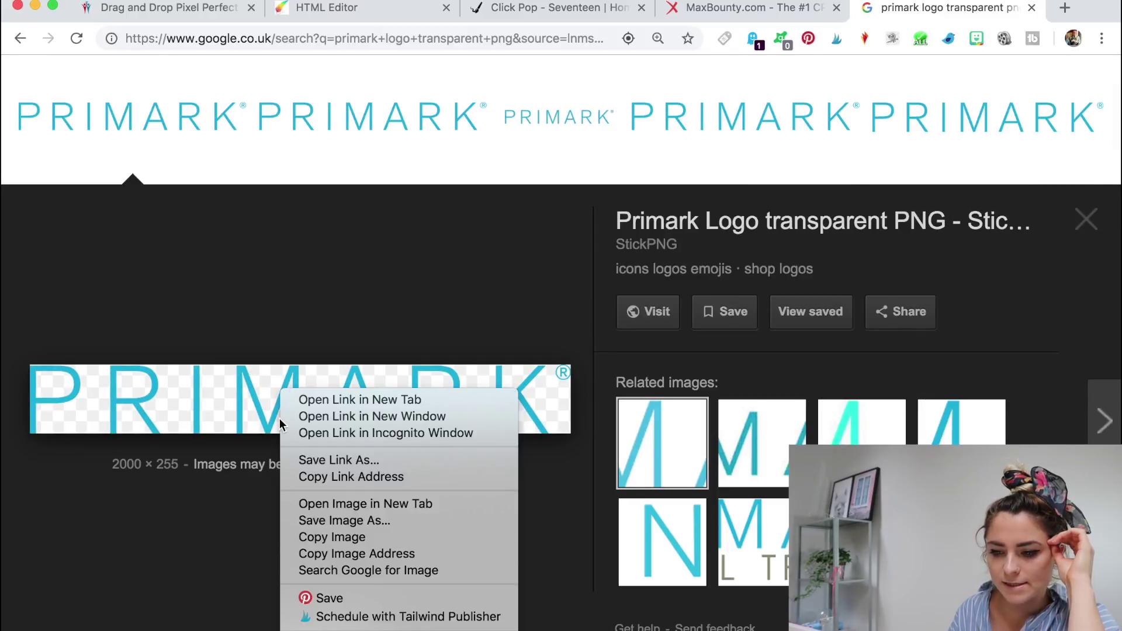
left_click(333, 520)
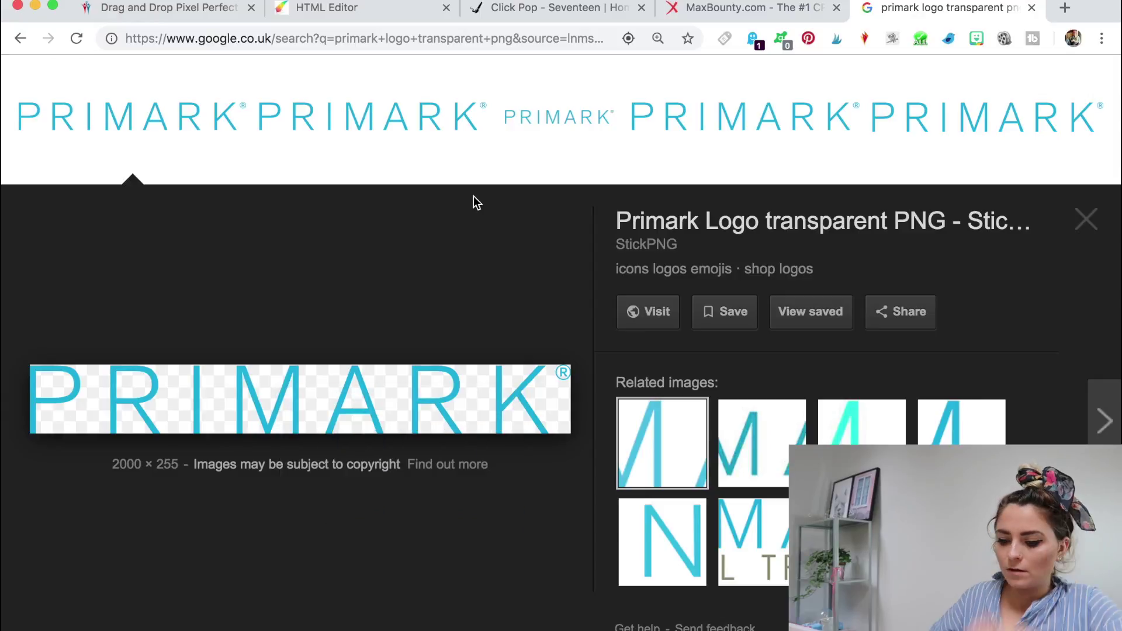
type("primark")
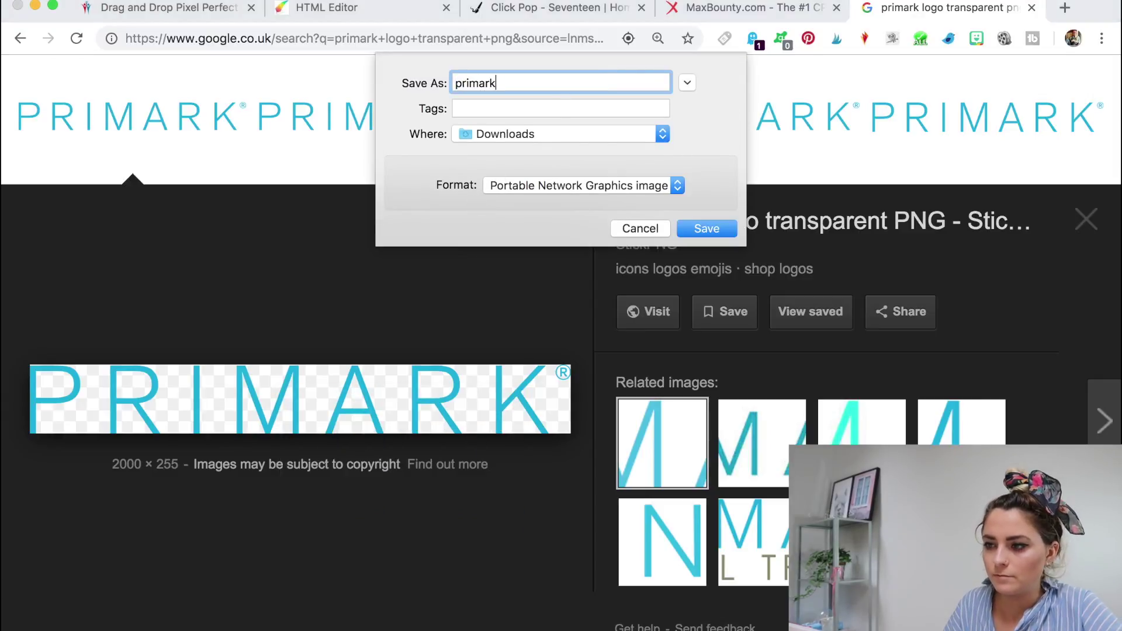
key("Return")
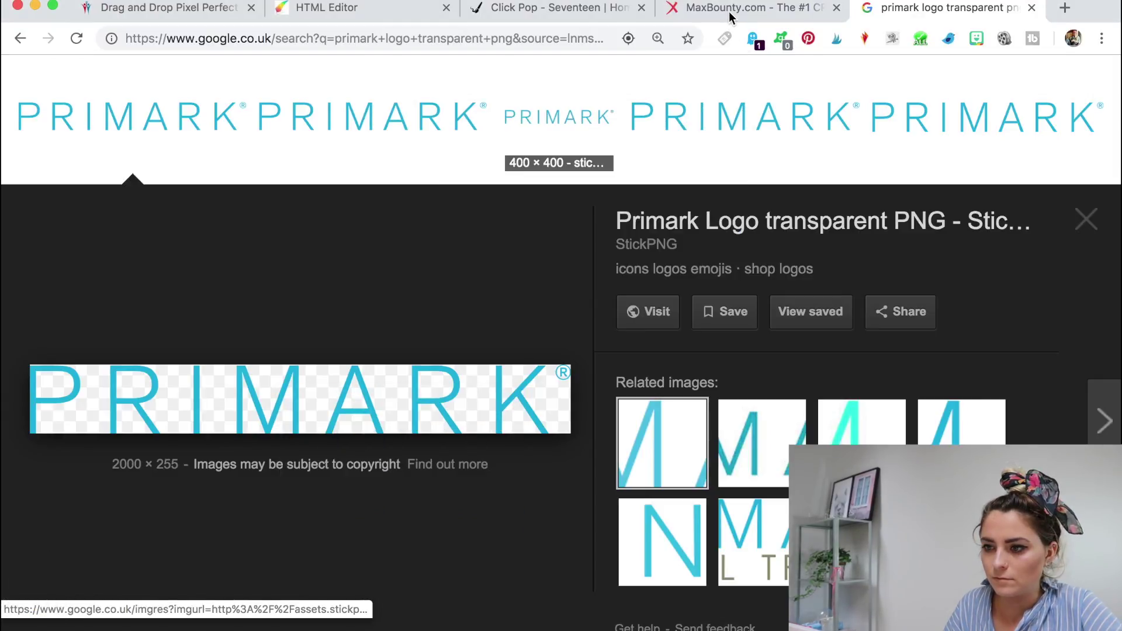
left_click(729, 16)
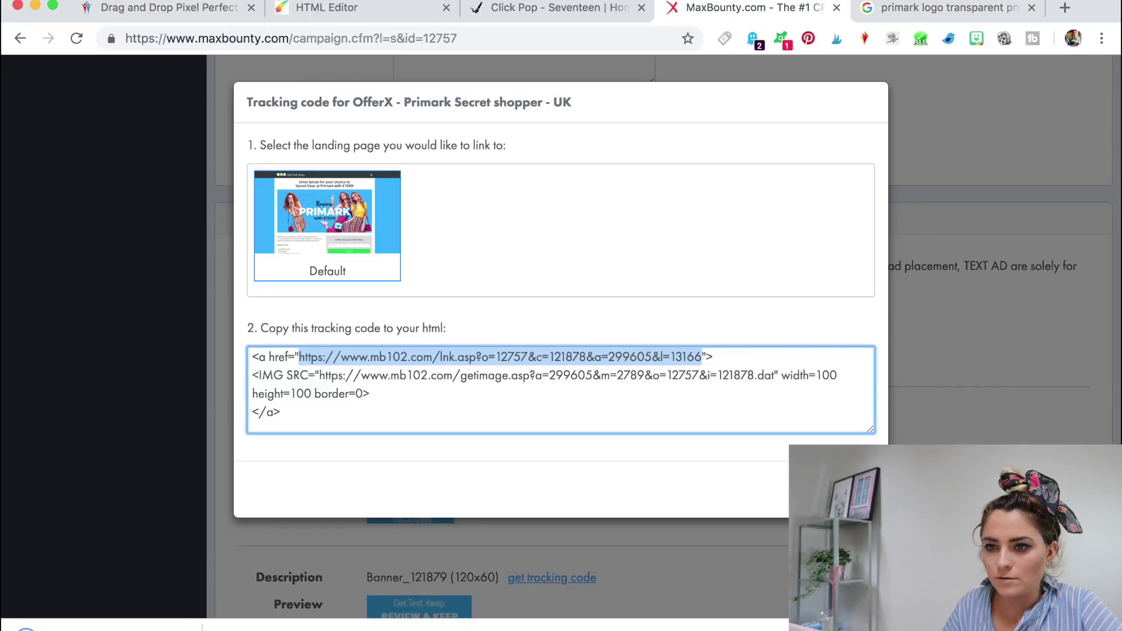
Step: Add a default sunset image element to the page and choose Change Image for it
left_click(394, 16)
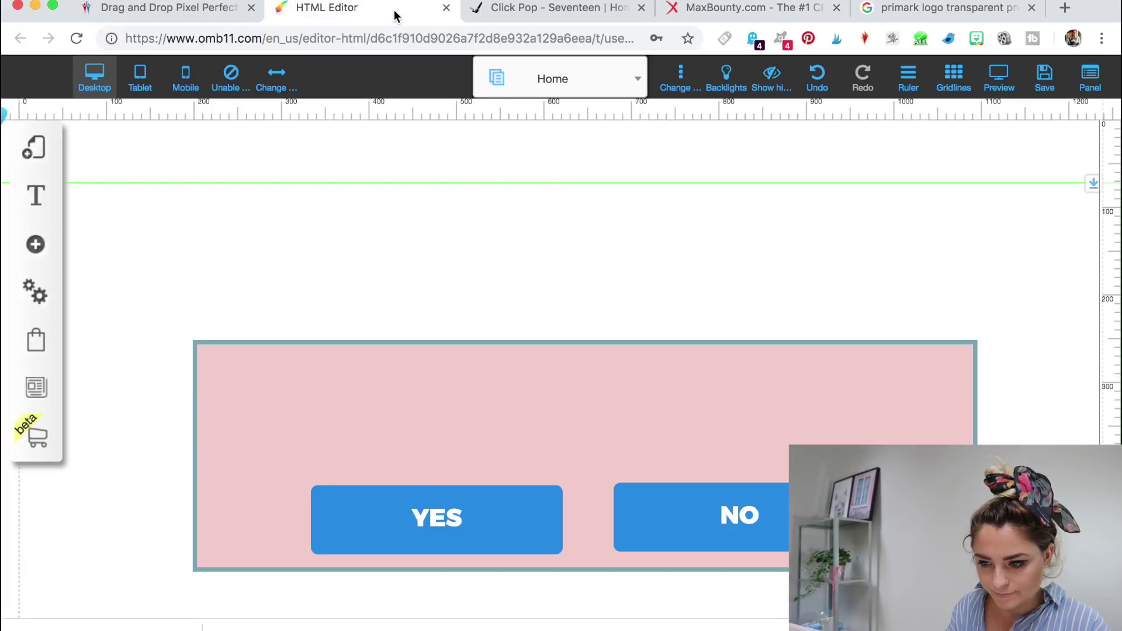
left_click(35, 249)
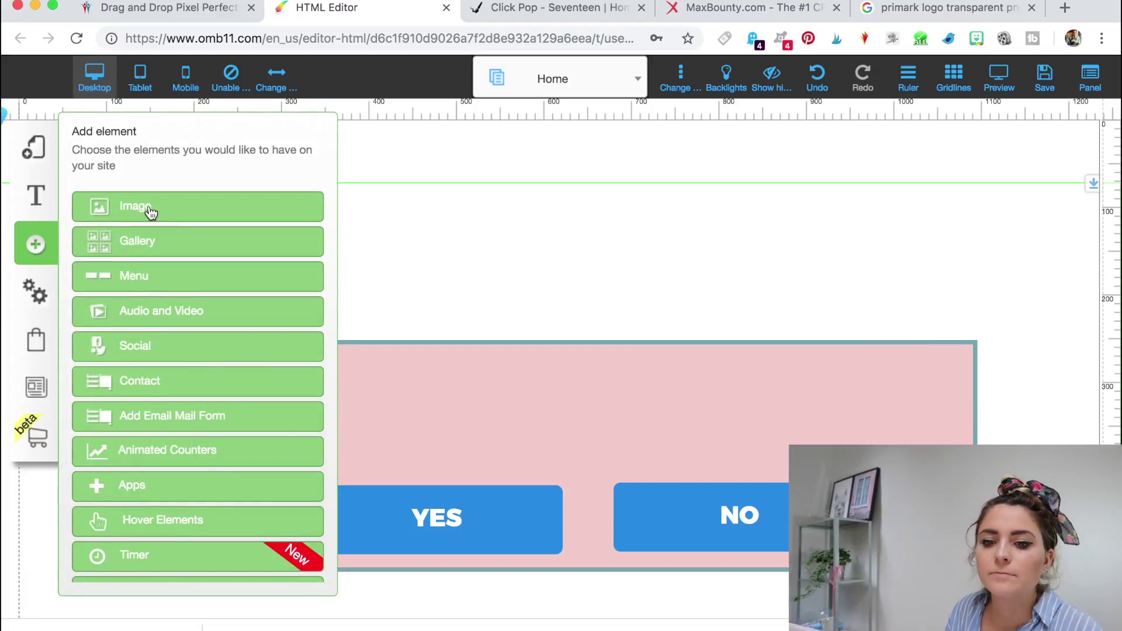
left_click(150, 213)
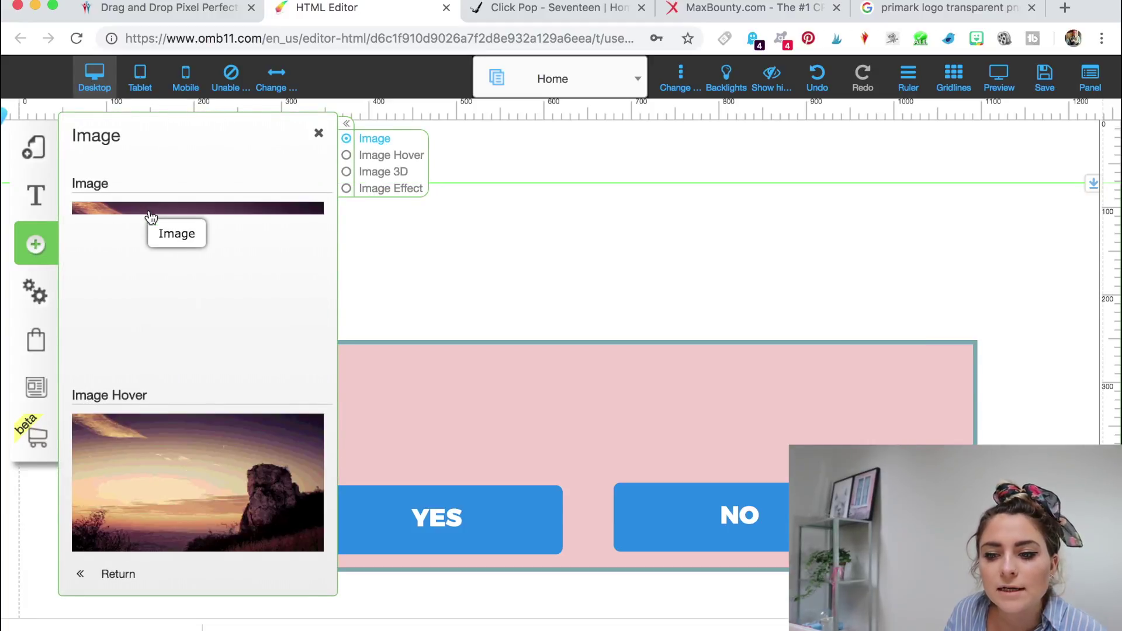
left_click(150, 215)
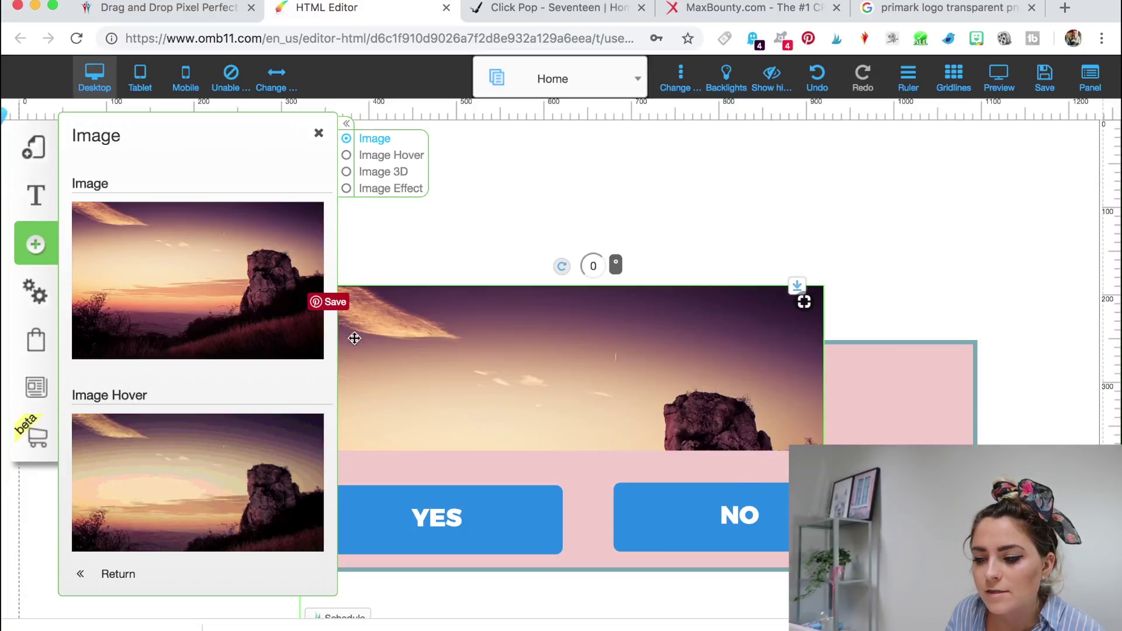
left_click(511, 364)
left_click(535, 116)
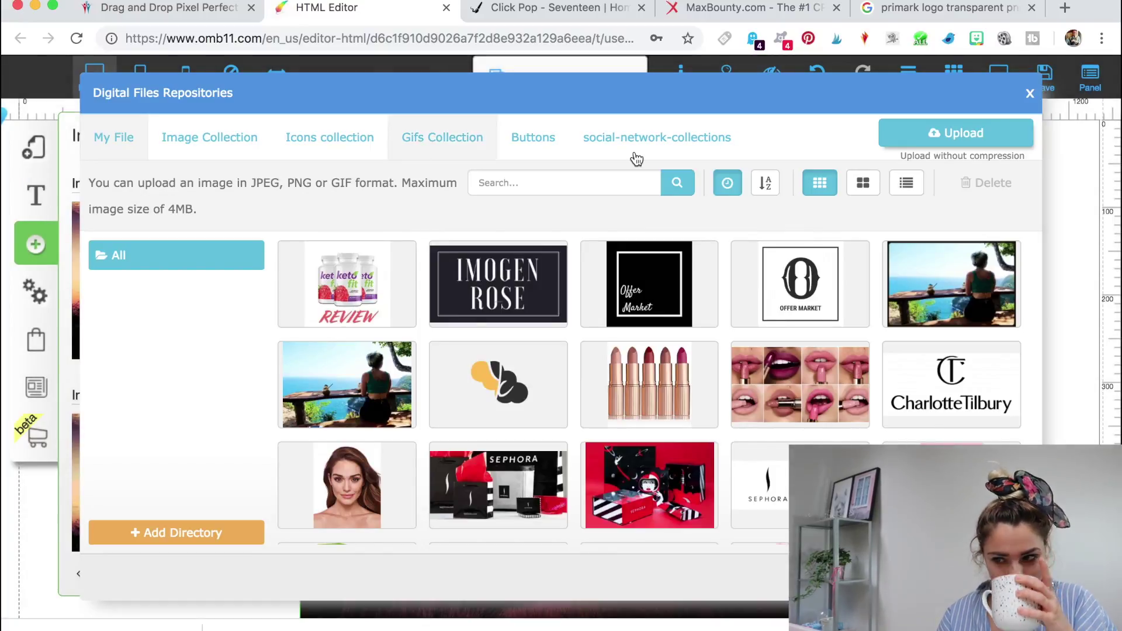
Step: Upload primark.png from Downloads and insert the Primark logo above the YES/NO buttons
left_click(956, 142)
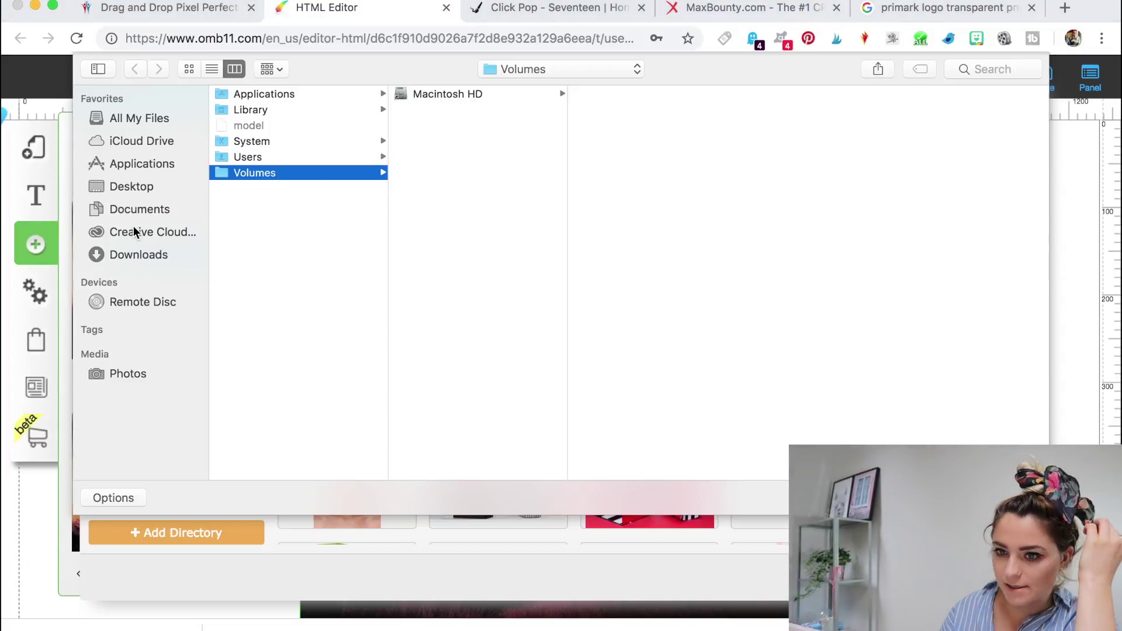
left_click(134, 251)
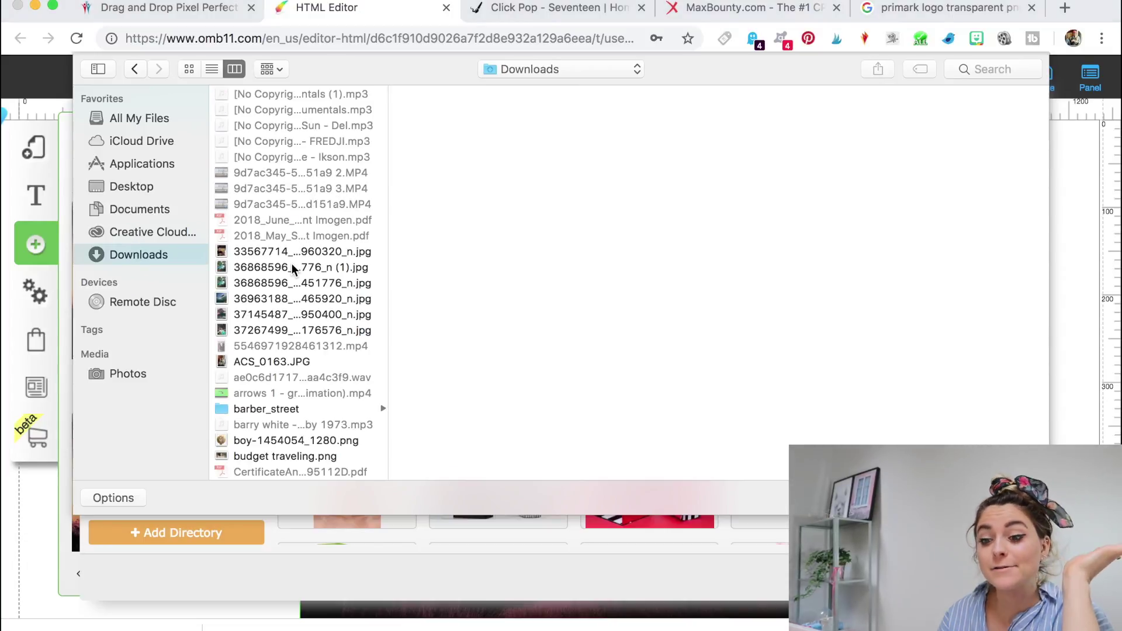
left_click(292, 267)
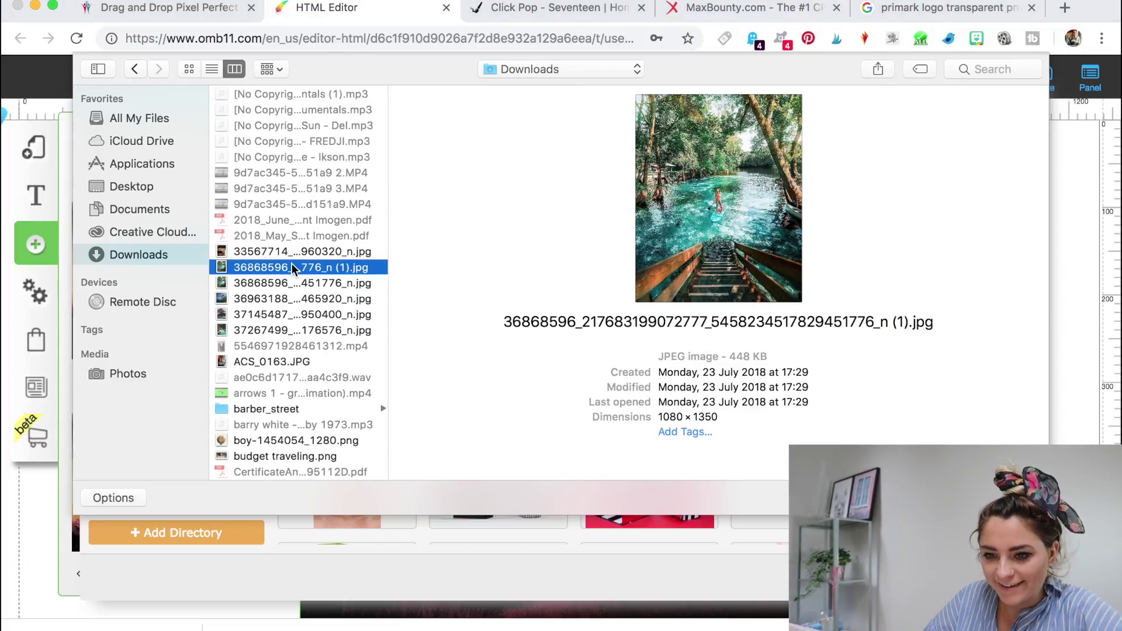
type("pr")
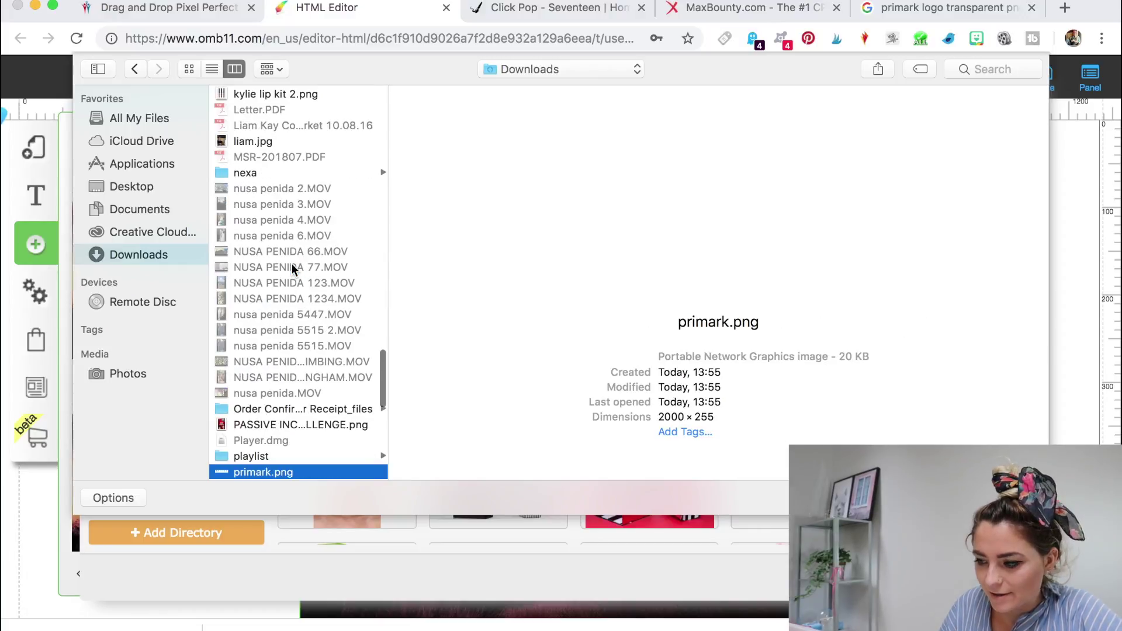
key("Return")
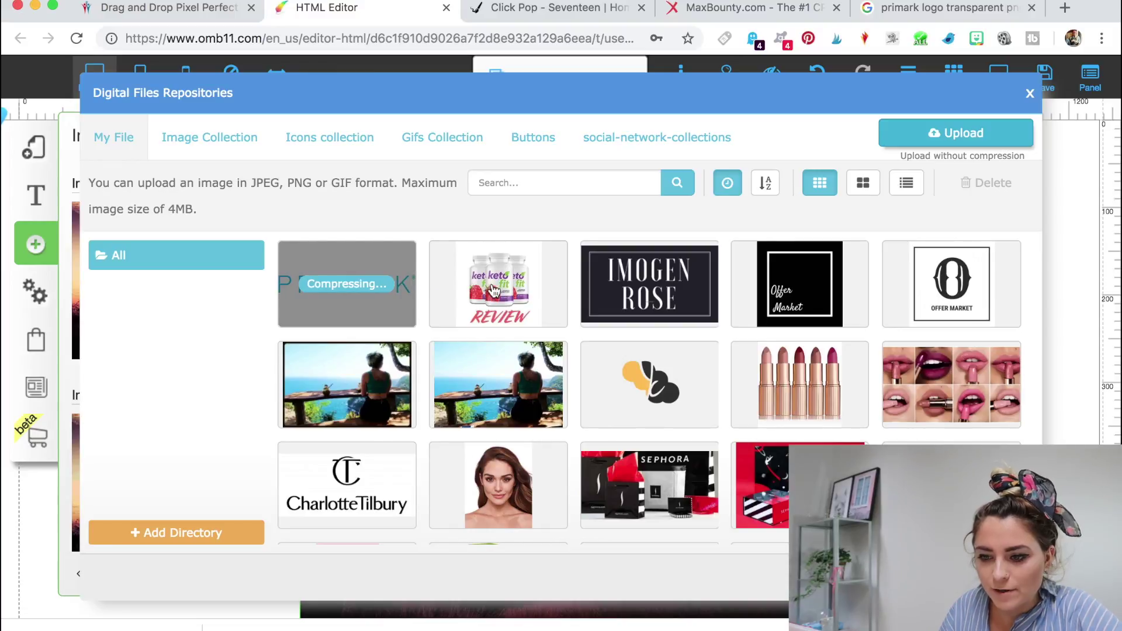
mouse_move(451, 272)
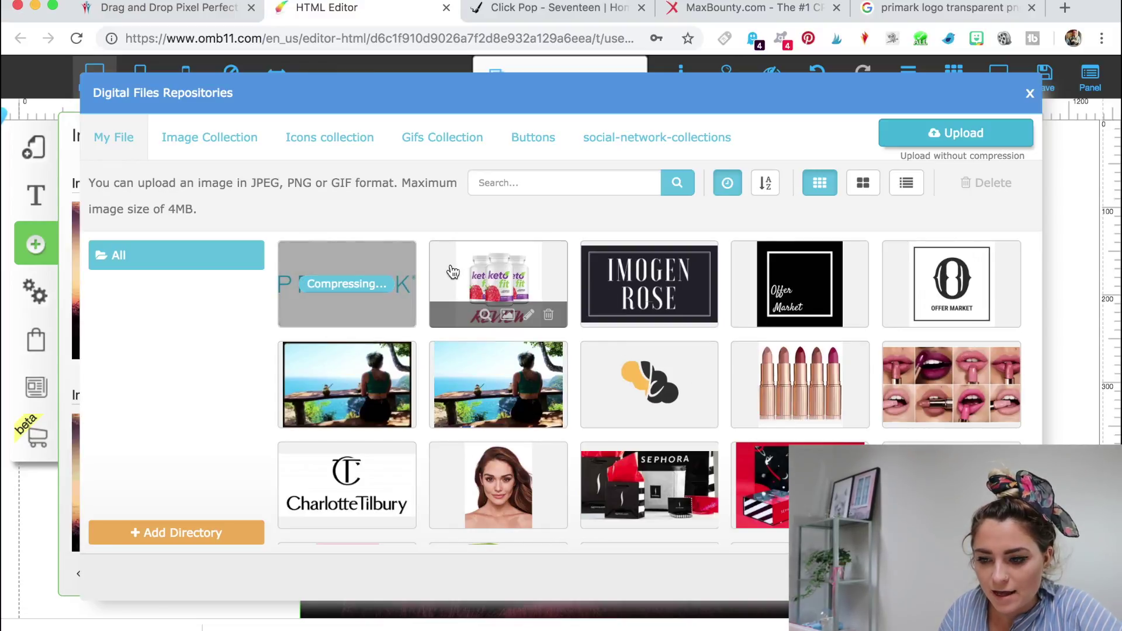
left_click(359, 264)
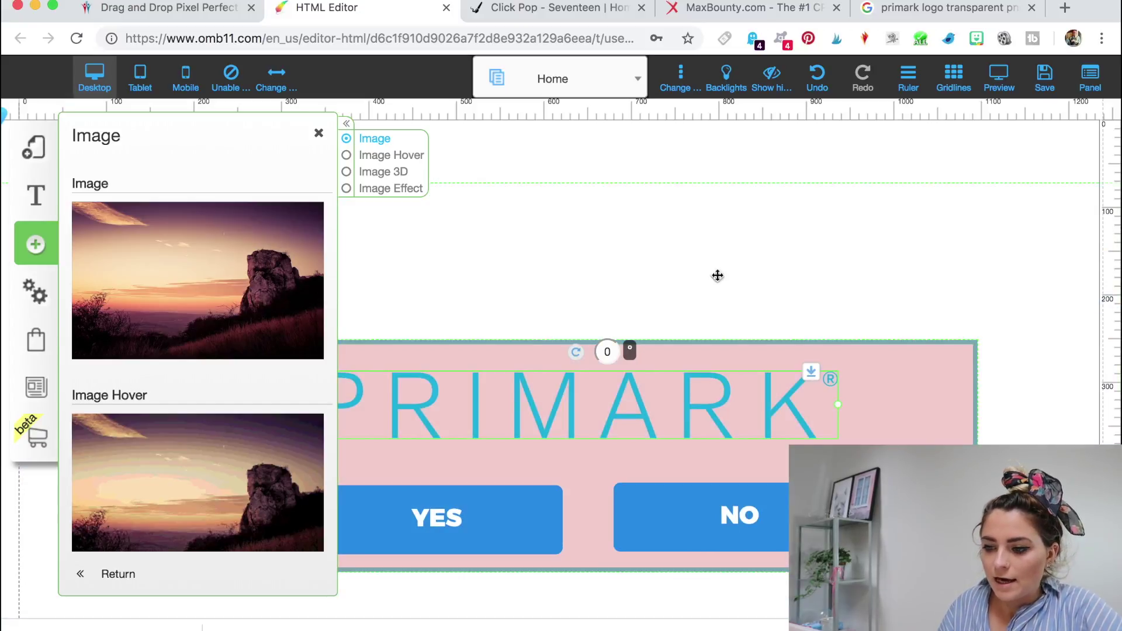
Step: Nudge the Primark logo slightly lower and bring up the Text element styles
left_click_drag(694, 380, 694, 411)
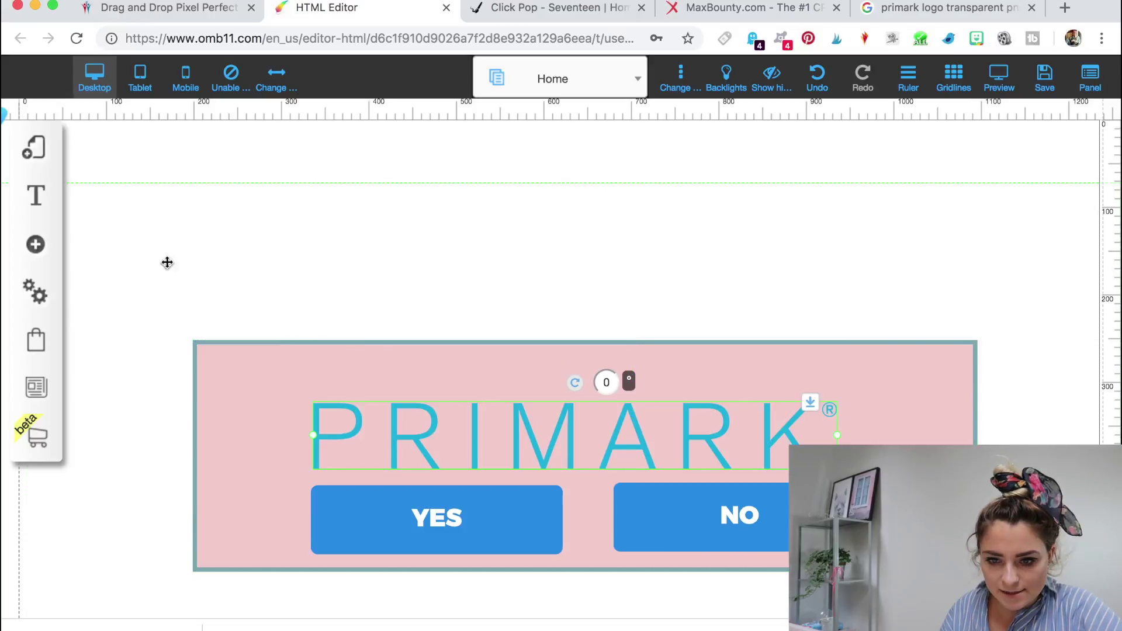
left_click(35, 245)
left_click(36, 195)
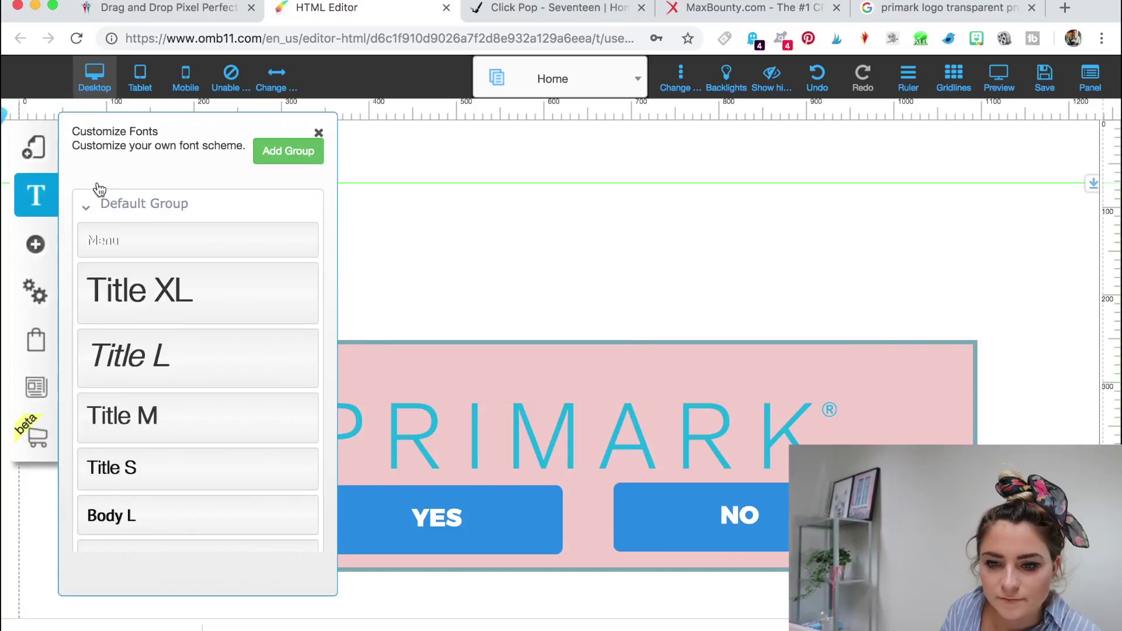
left_click(35, 246)
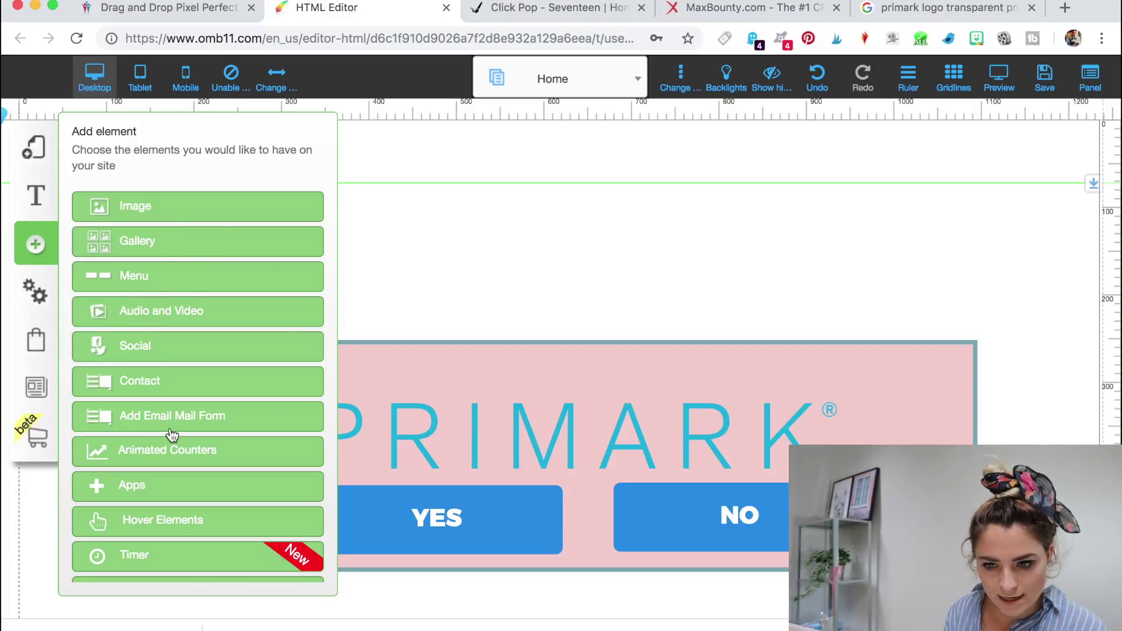
scroll(172, 435, "up", 5)
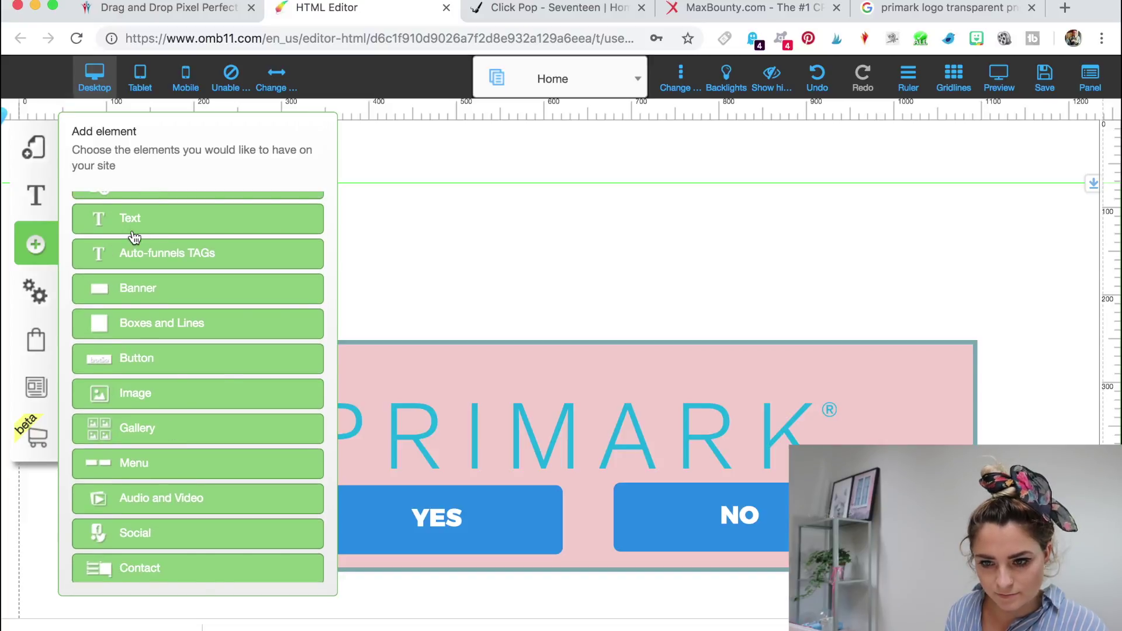
scroll(134, 236, "down", 1)
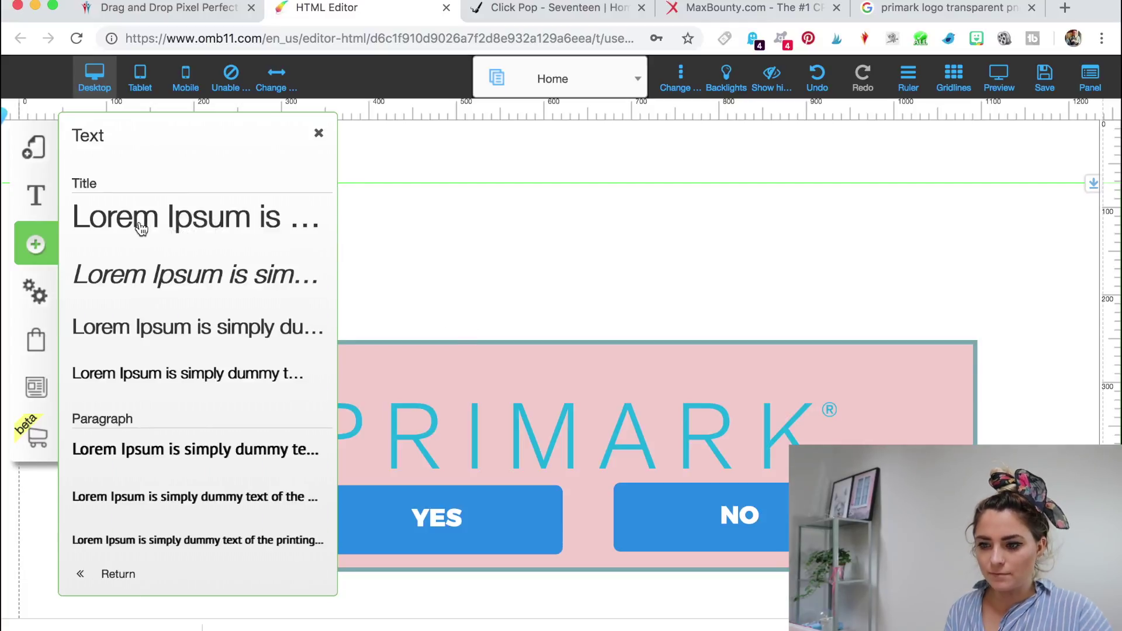
Step: Add a title, replace its Lorem Ipsum with 'Do You Shop AT', and drag it into the pink box
left_click(150, 219)
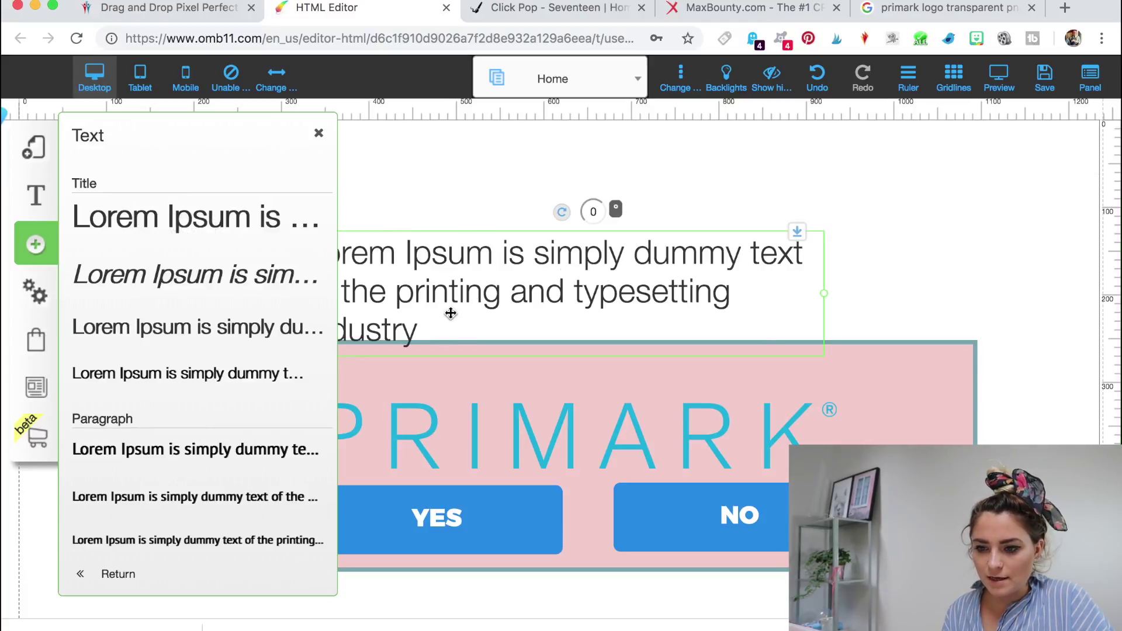
double_click(430, 330)
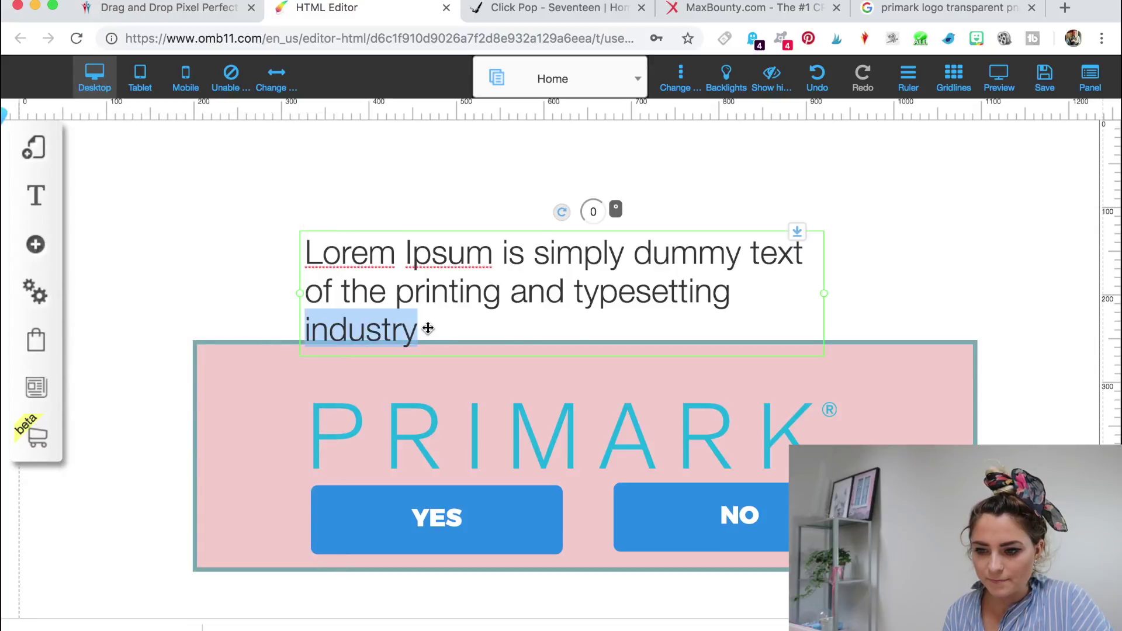
left_click(427, 327)
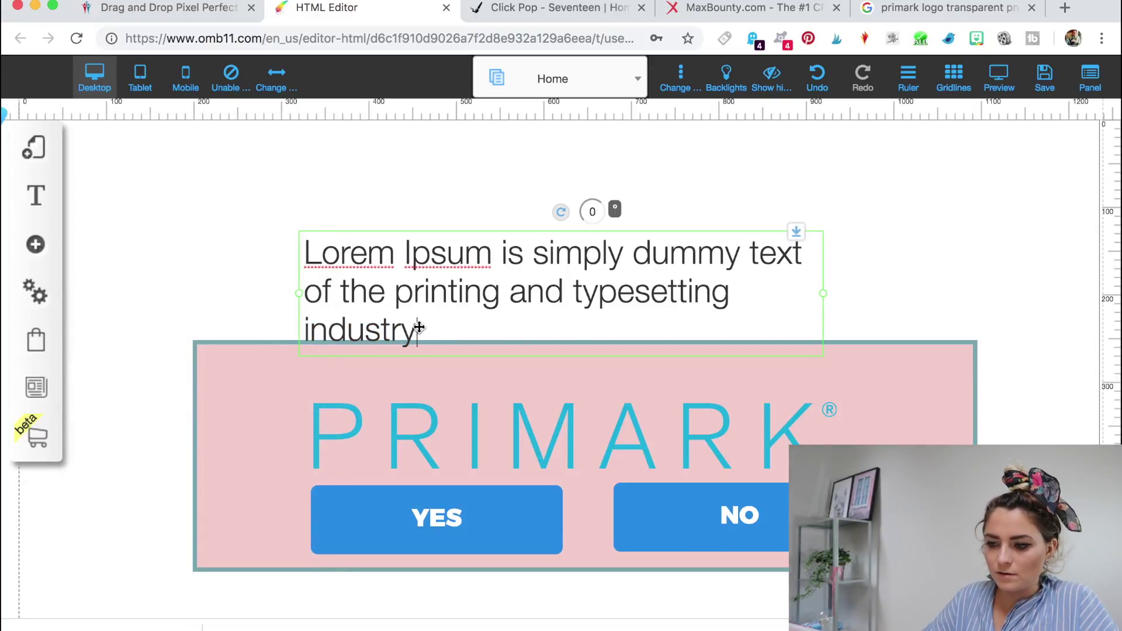
key("BackSpace")
key("BackSpace")
key("BackSpace")
key("BackSpace")
key("BackSpace")
key("BackSpace")
key("BackSpace")
key("BackSpace")
key("BackSpace")
key("BackSpace")
key("BackSpace")
key("BackSpace")
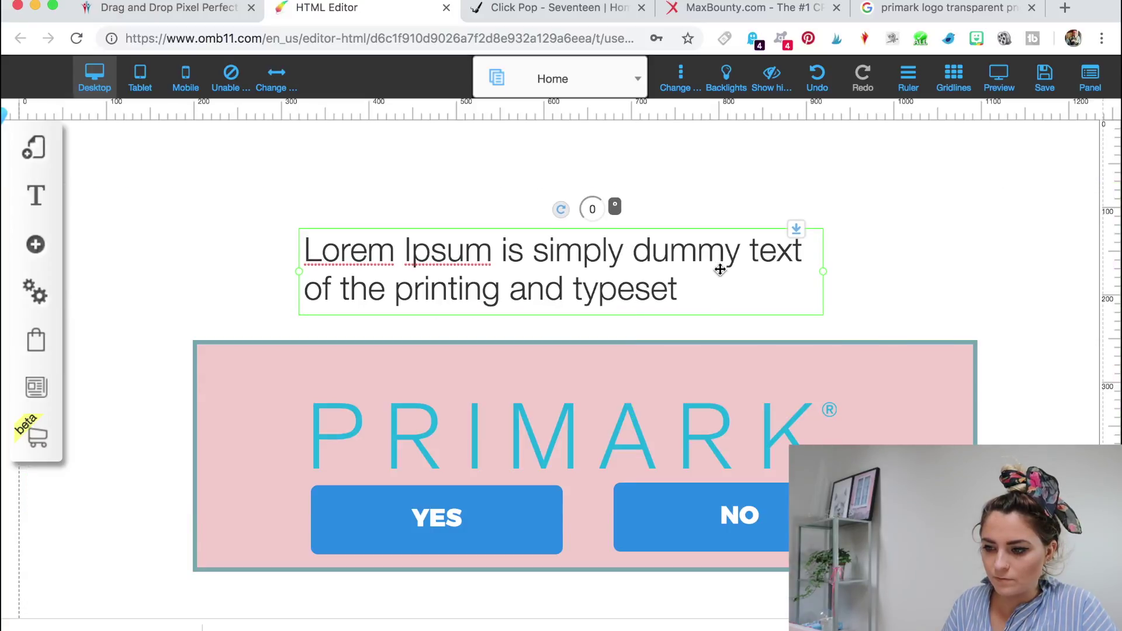
double_click(680, 290)
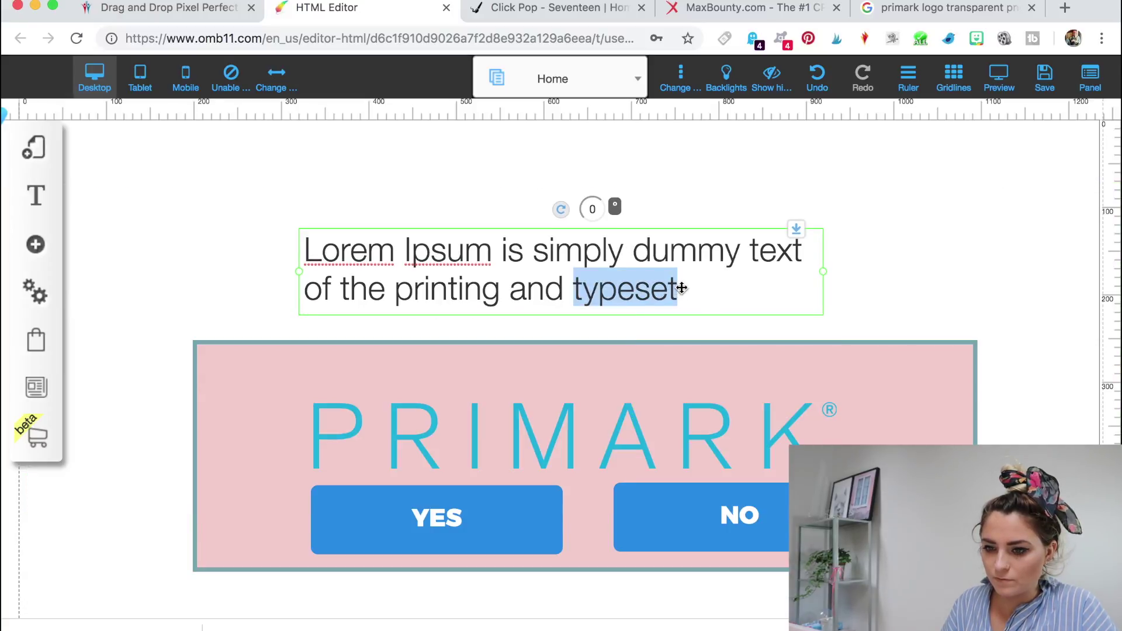
left_click(313, 247, "shift")
key("BackSpace")
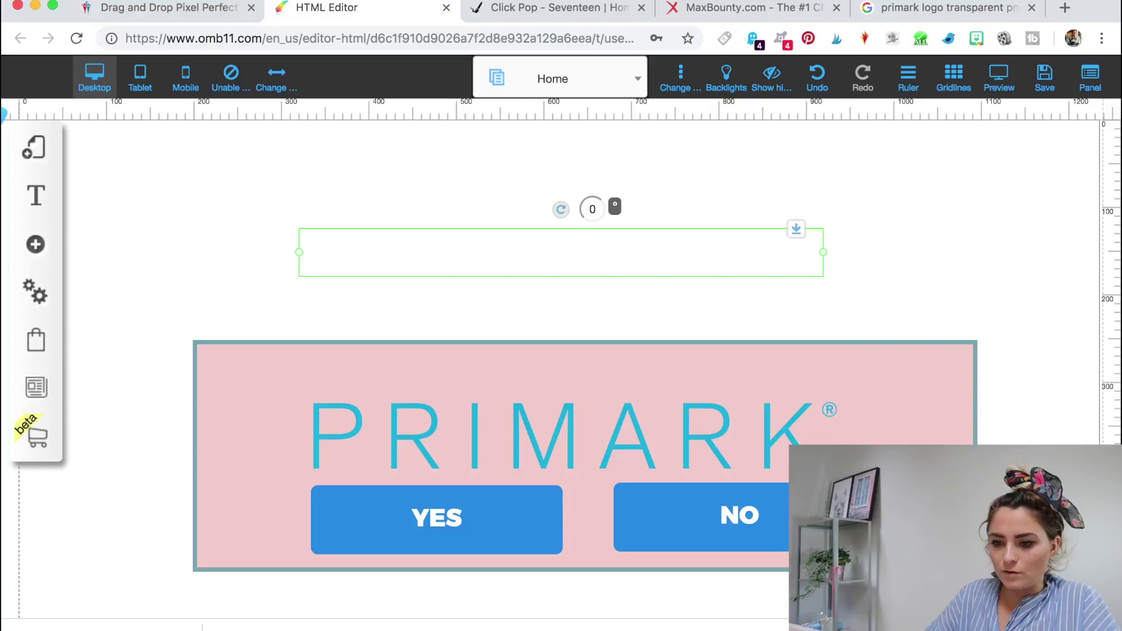
type("Do You S")
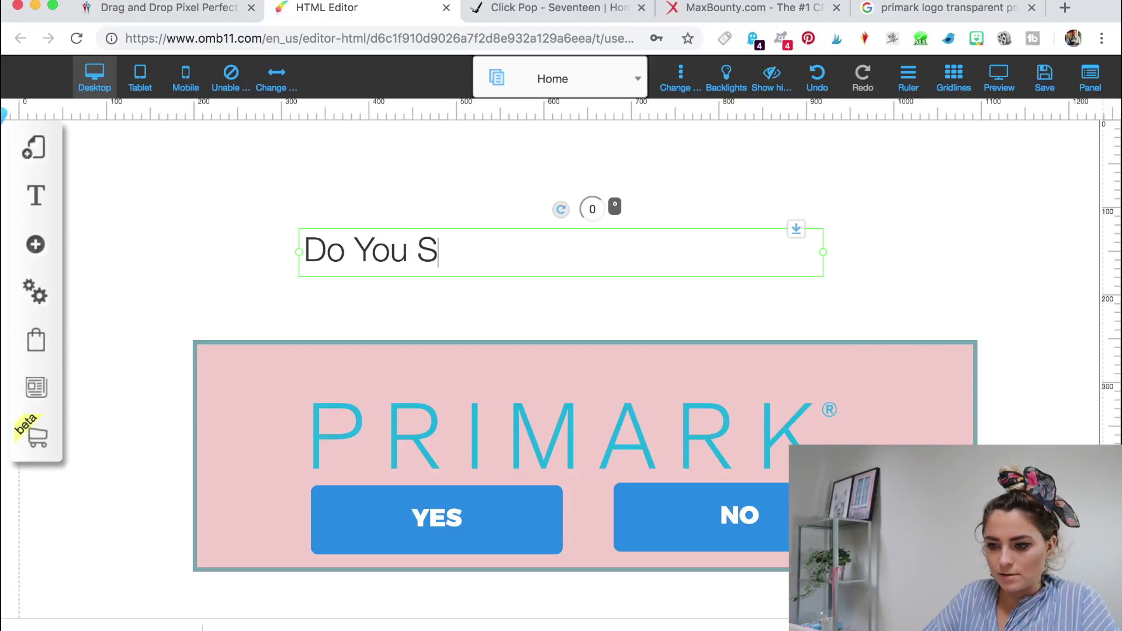
type("hop AT")
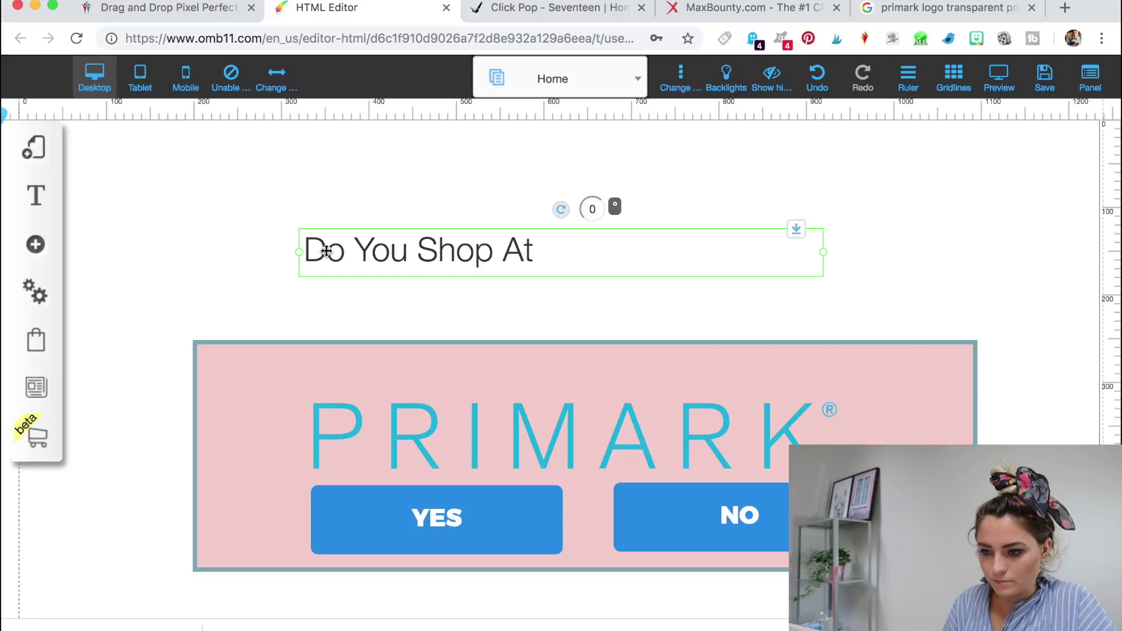
left_click_drag(430, 253, 586, 377)
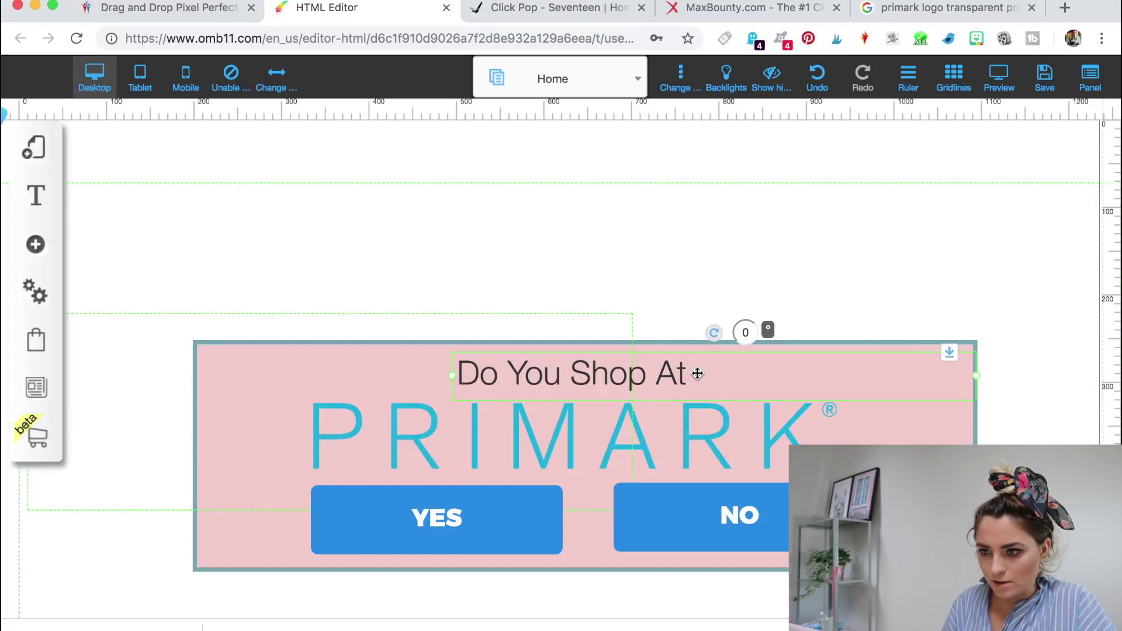
Step: Compare with the live popup, then select the heading text and nudge it slightly left
left_click(538, 8)
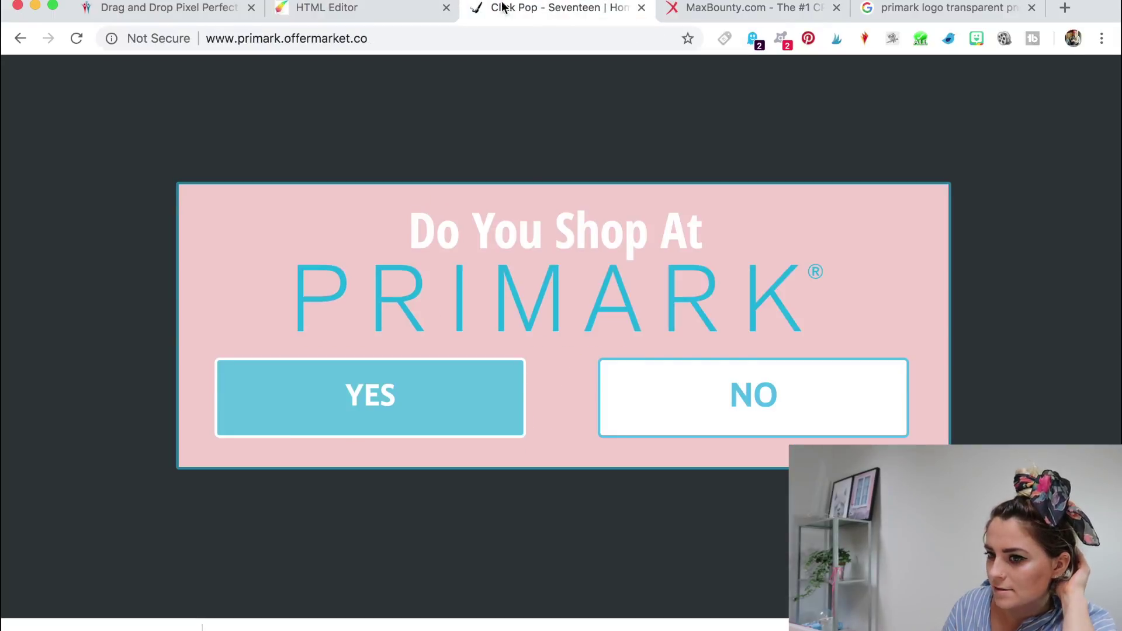
left_click(367, 13)
double_click(608, 386)
left_click(689, 374)
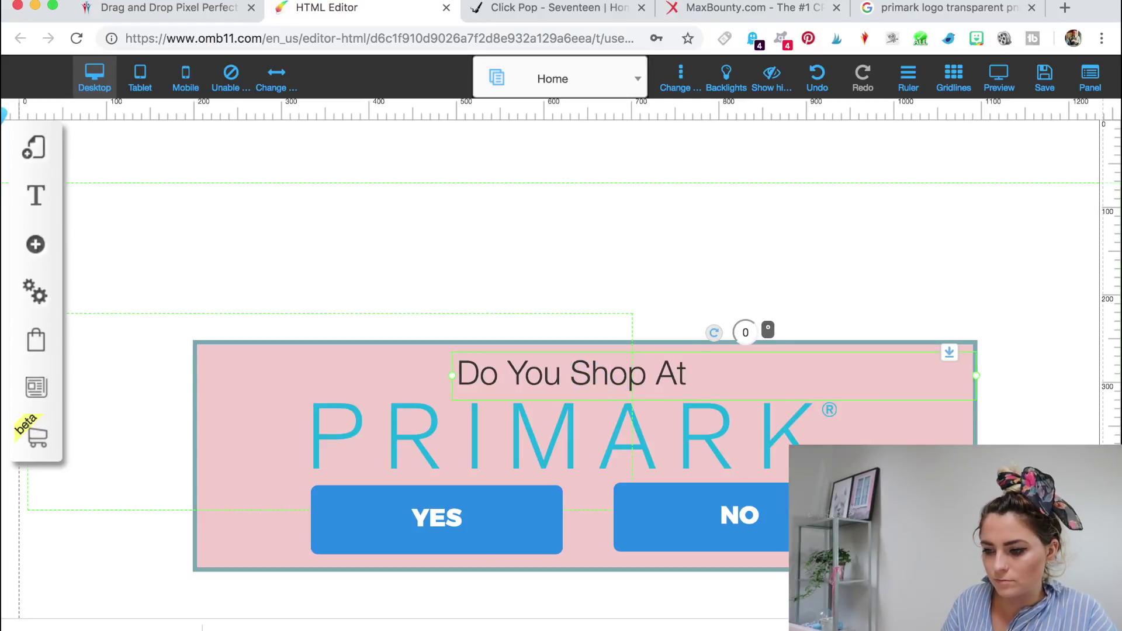
left_click_drag(708, 357, 705, 357)
double_click(686, 368)
left_click(464, 370, "shift")
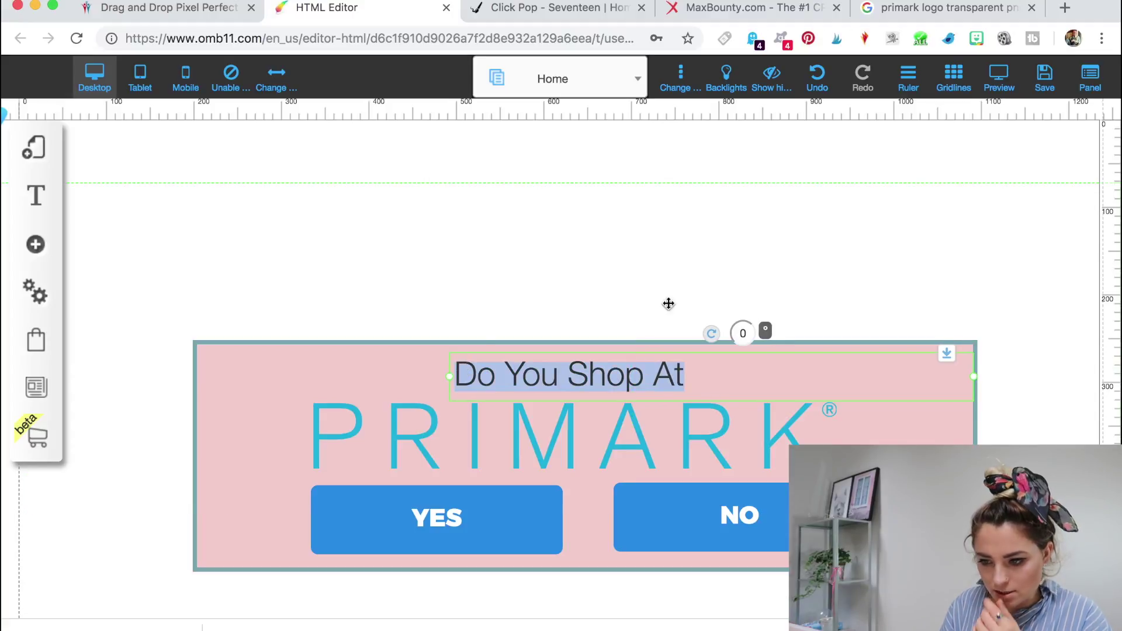
Step: Cancel the heading's Configure Animation dialog and close its Text settings panel
left_click(532, 376)
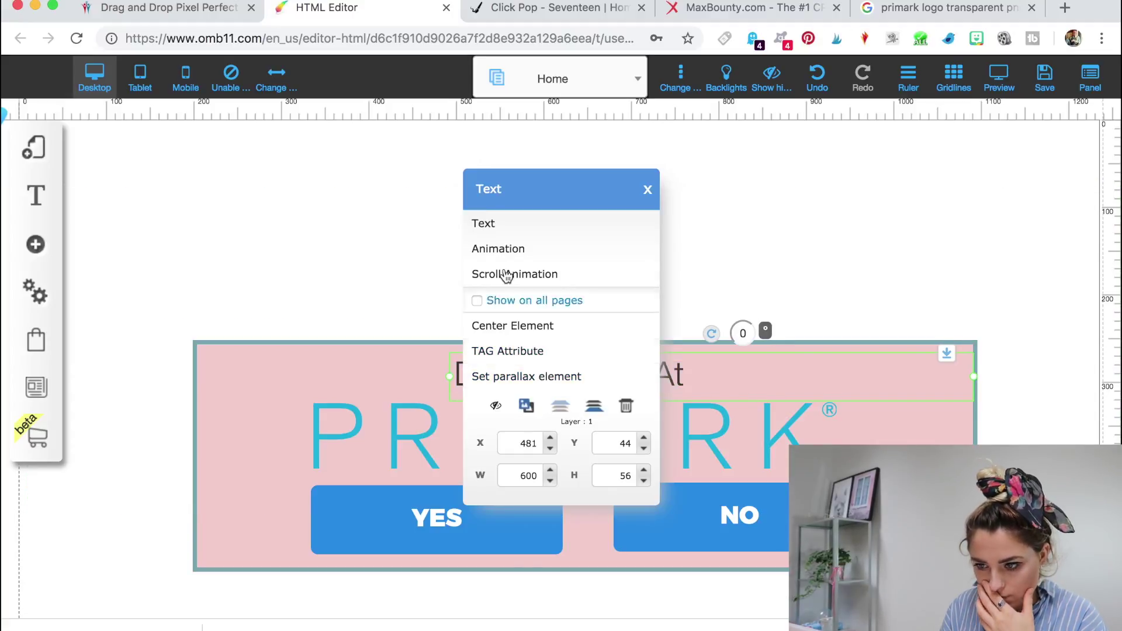
left_click(491, 229)
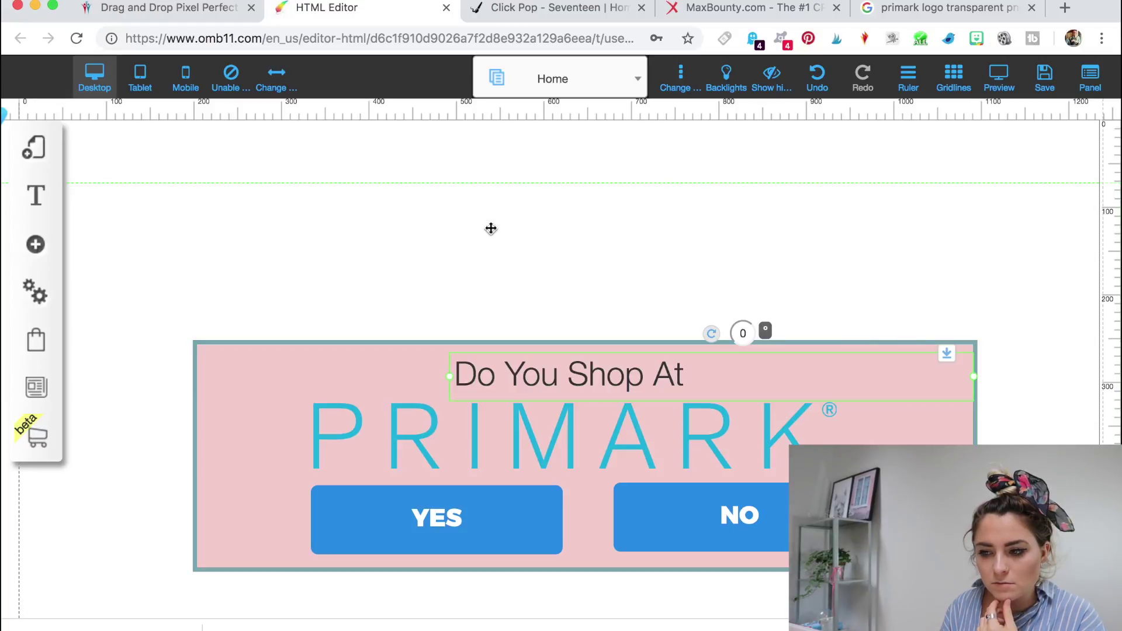
left_click(618, 383)
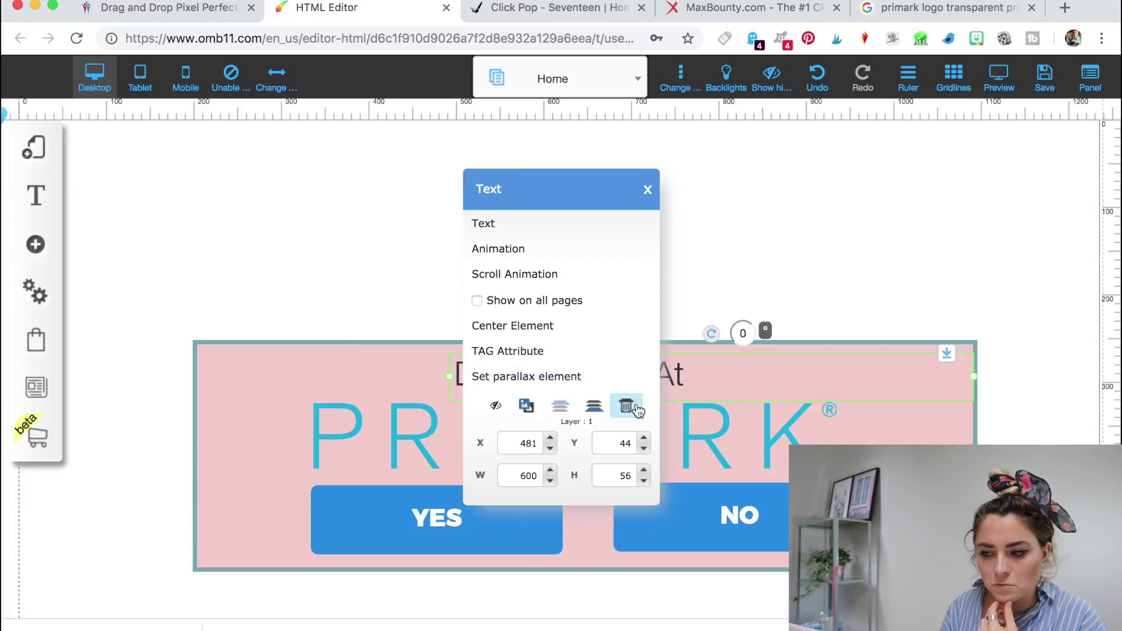
left_click(519, 222)
double_click(731, 384)
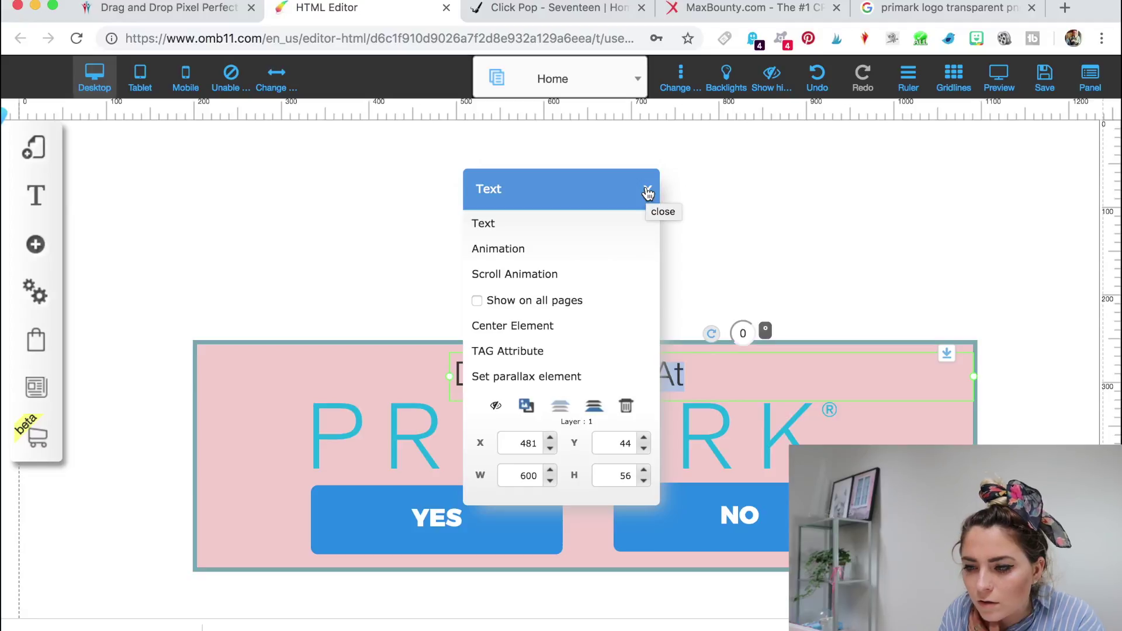
left_click(514, 252)
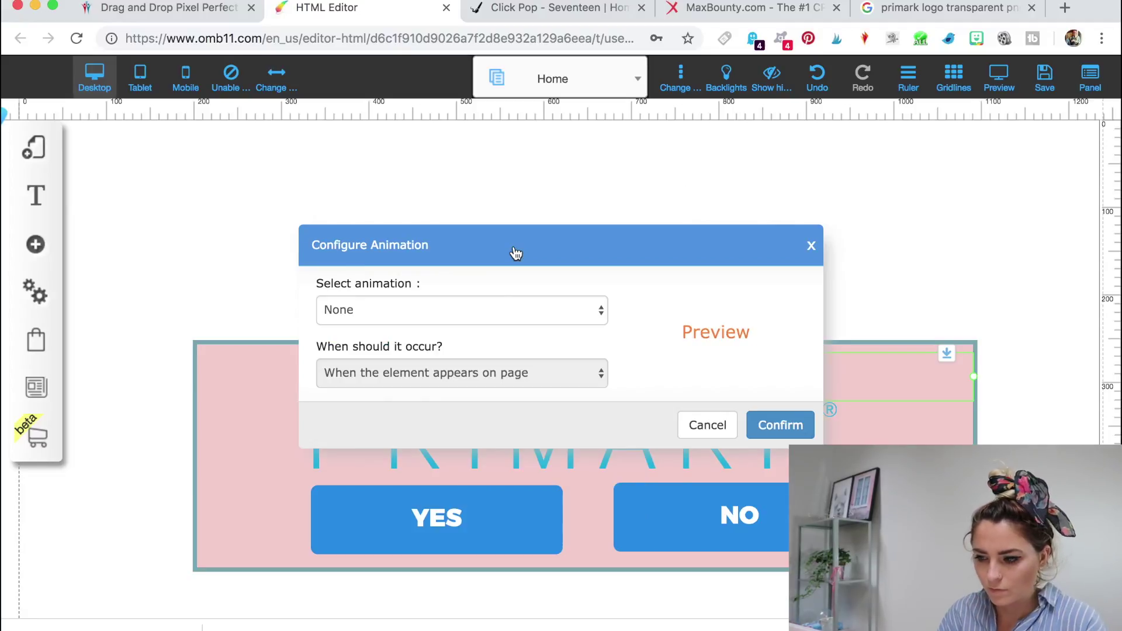
left_click(699, 420)
left_click(693, 271)
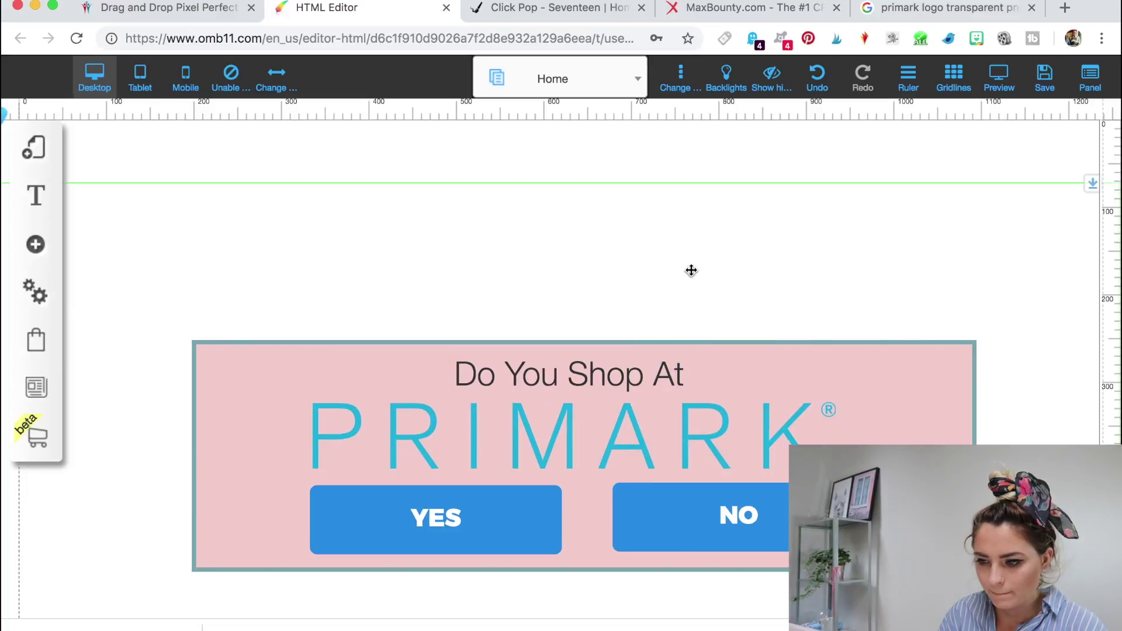
double_click(631, 371)
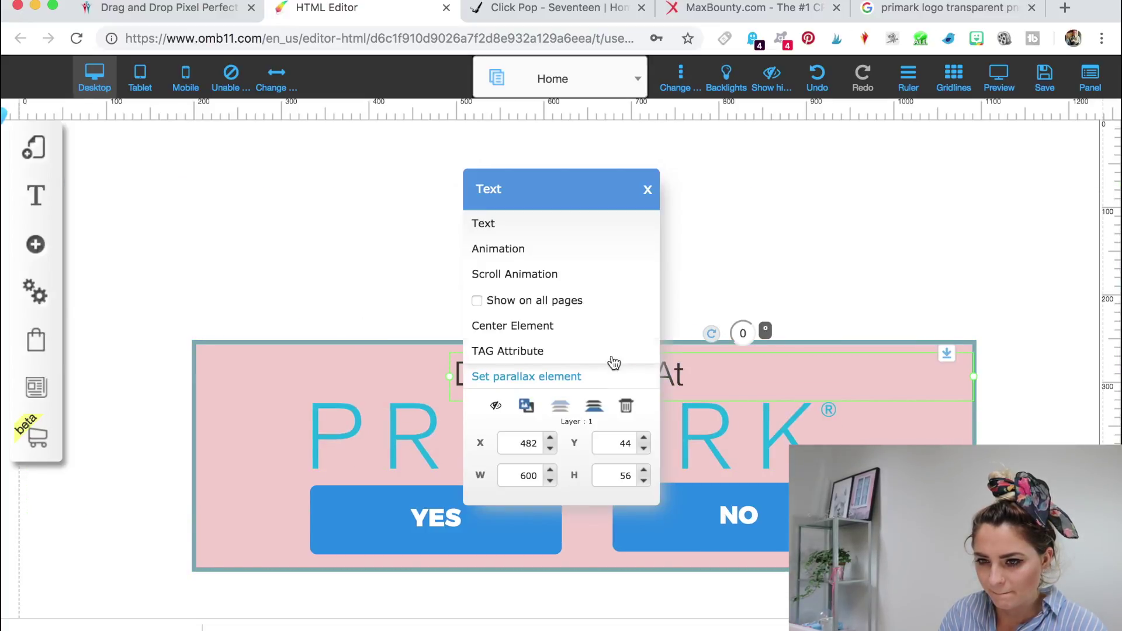
left_click(516, 223)
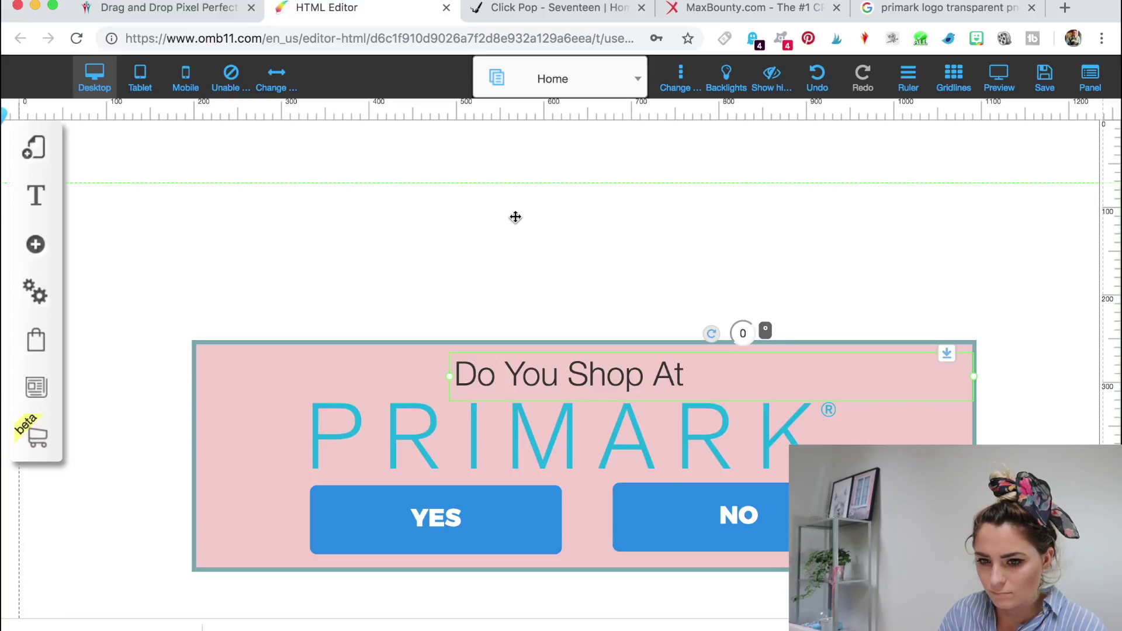
left_click(36, 243)
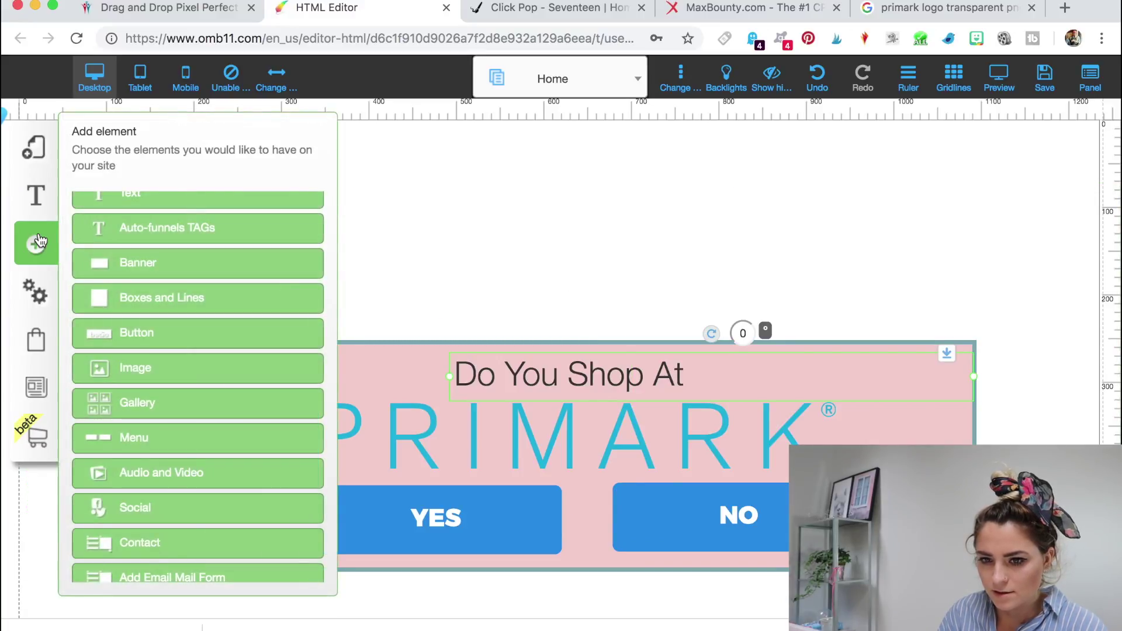
Step: Make the Title XL text style white
left_click(37, 198)
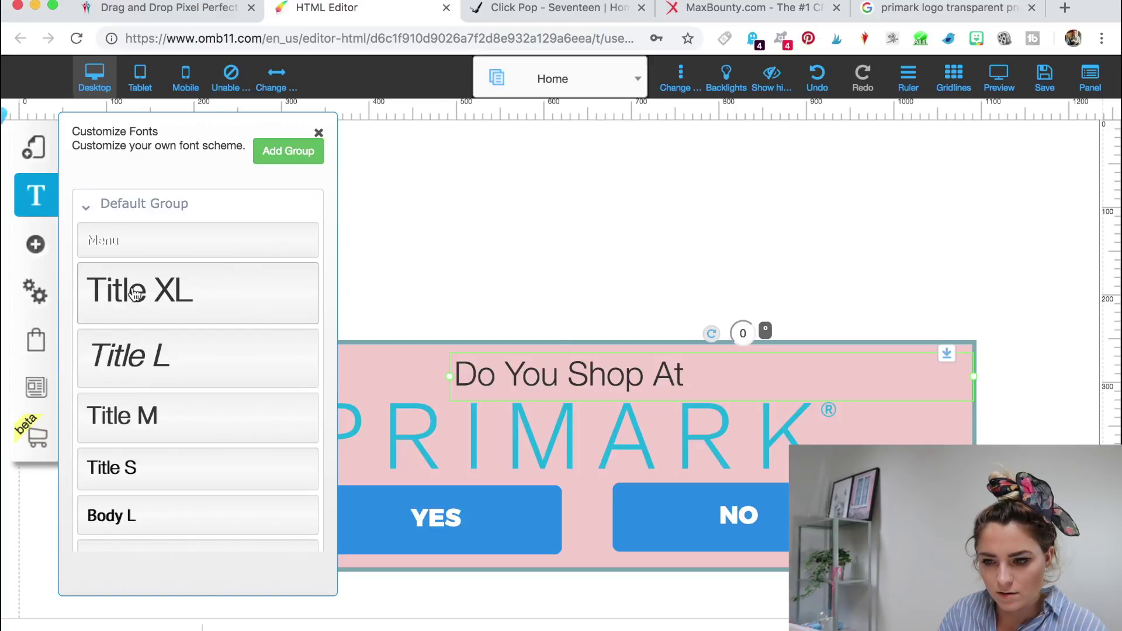
left_click(136, 293)
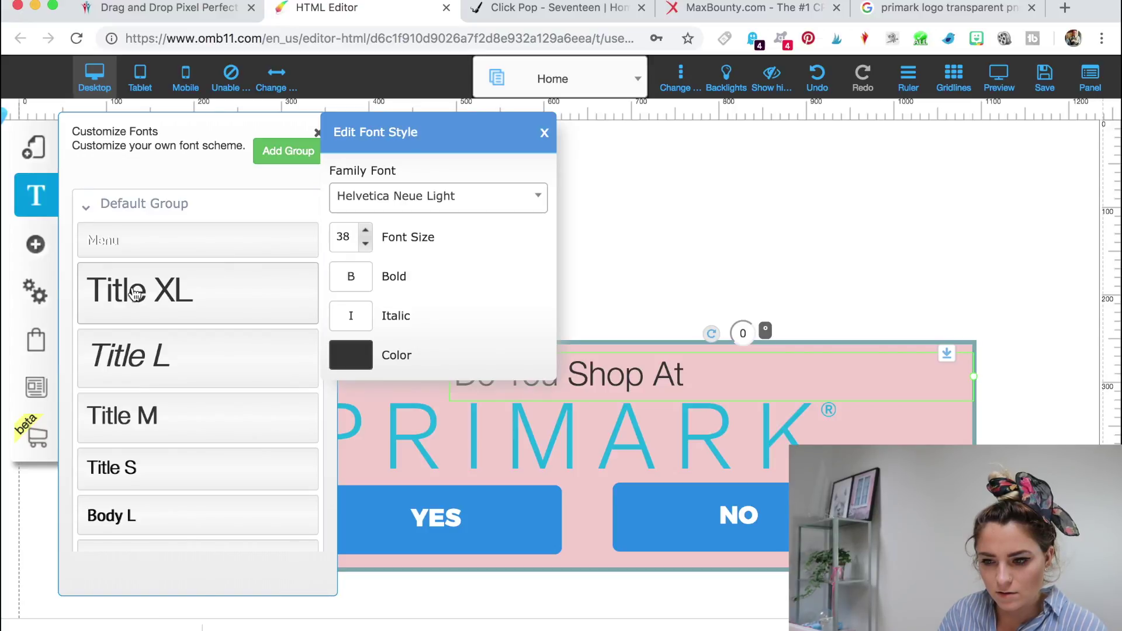
left_click(350, 352)
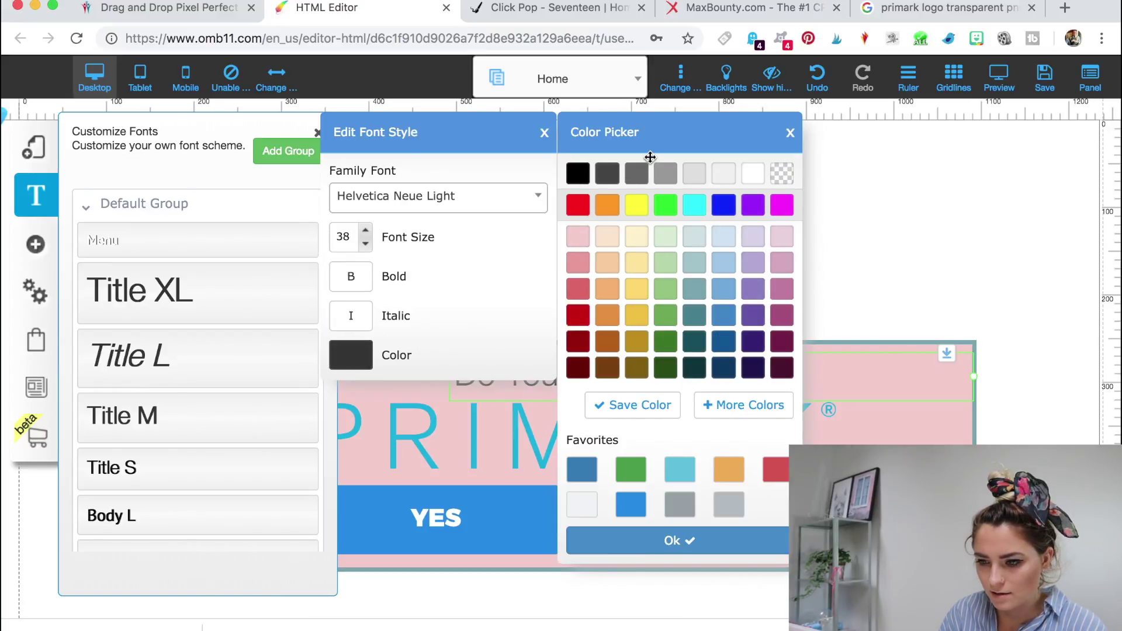
left_click(754, 178)
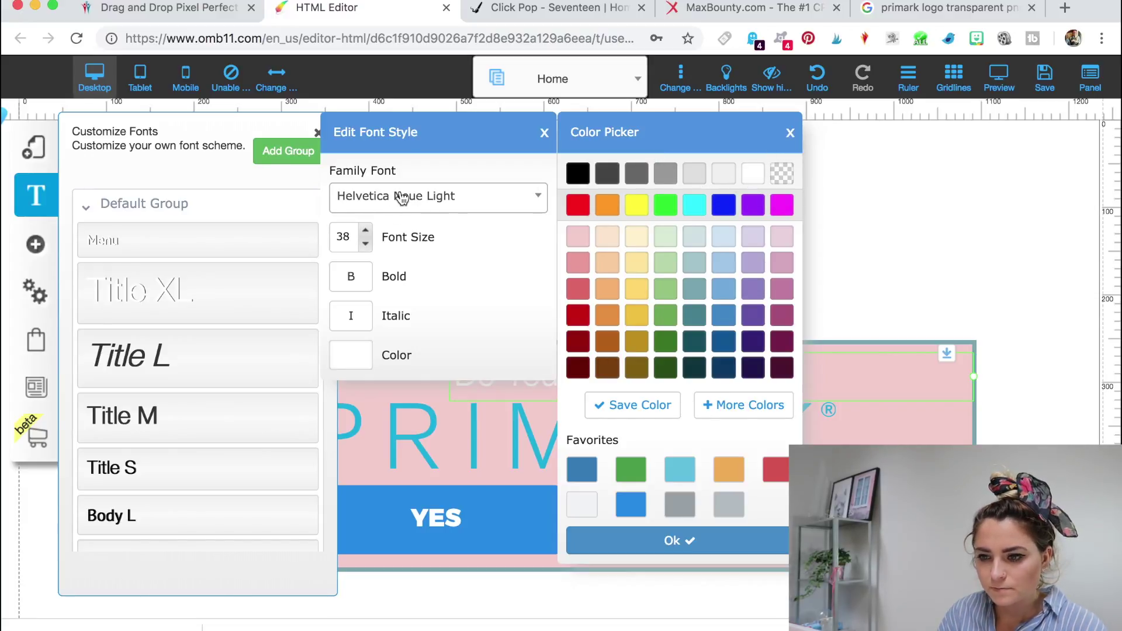
Step: Set the Title XL font family to Helvetica Neue Roman and compare with the live page
left_click(477, 207)
left_click(443, 286)
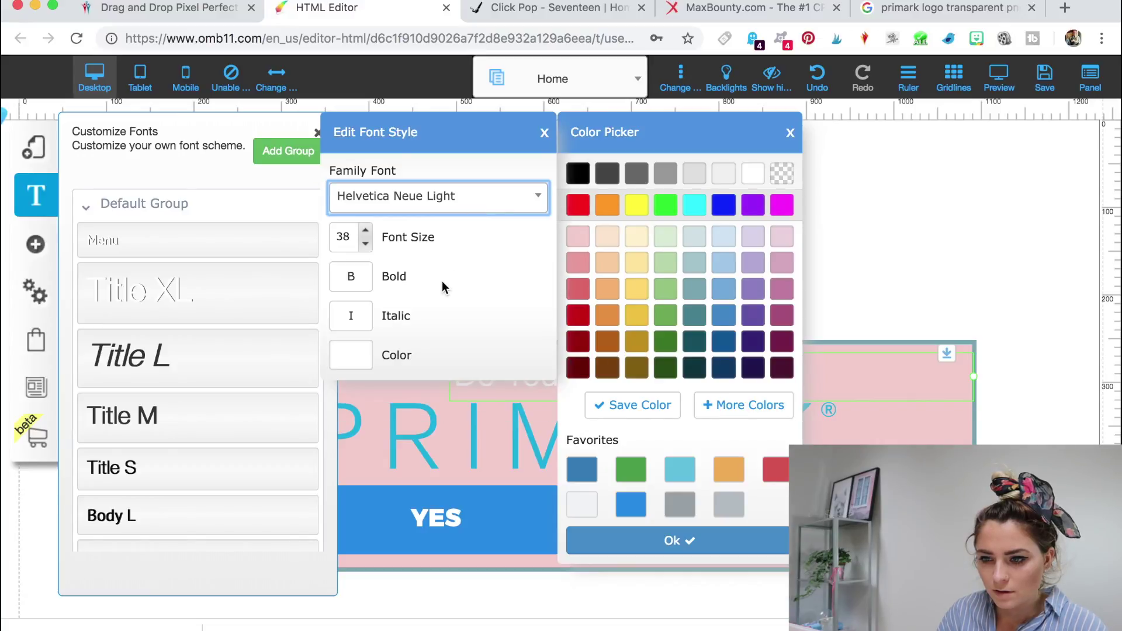
left_click(482, 203)
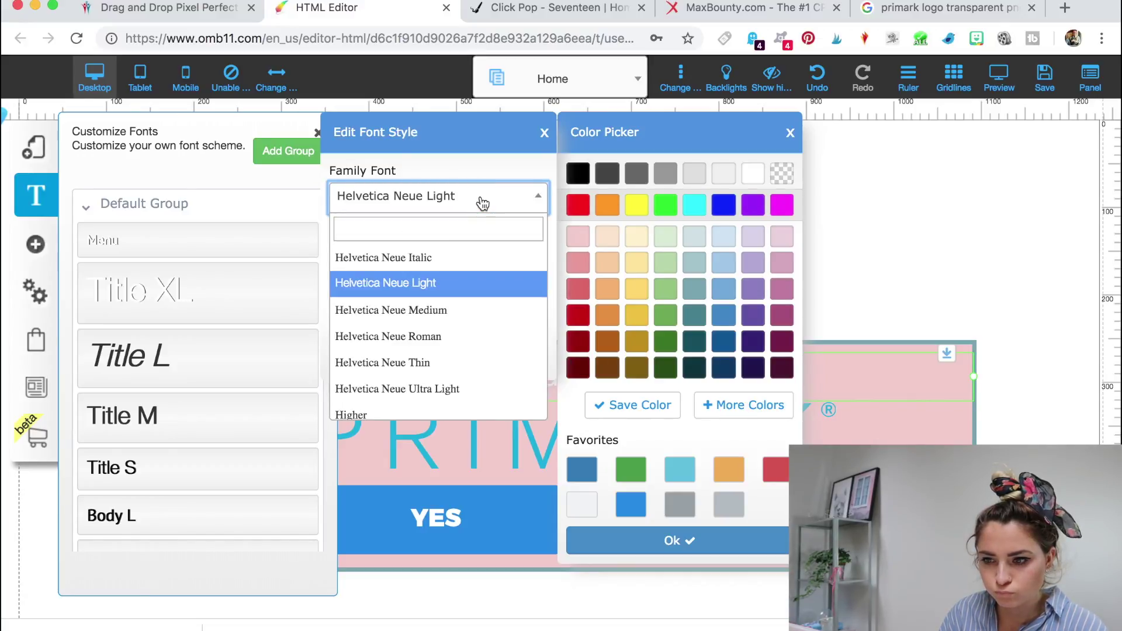
left_click(424, 336)
scroll(429, 200, "down", 1)
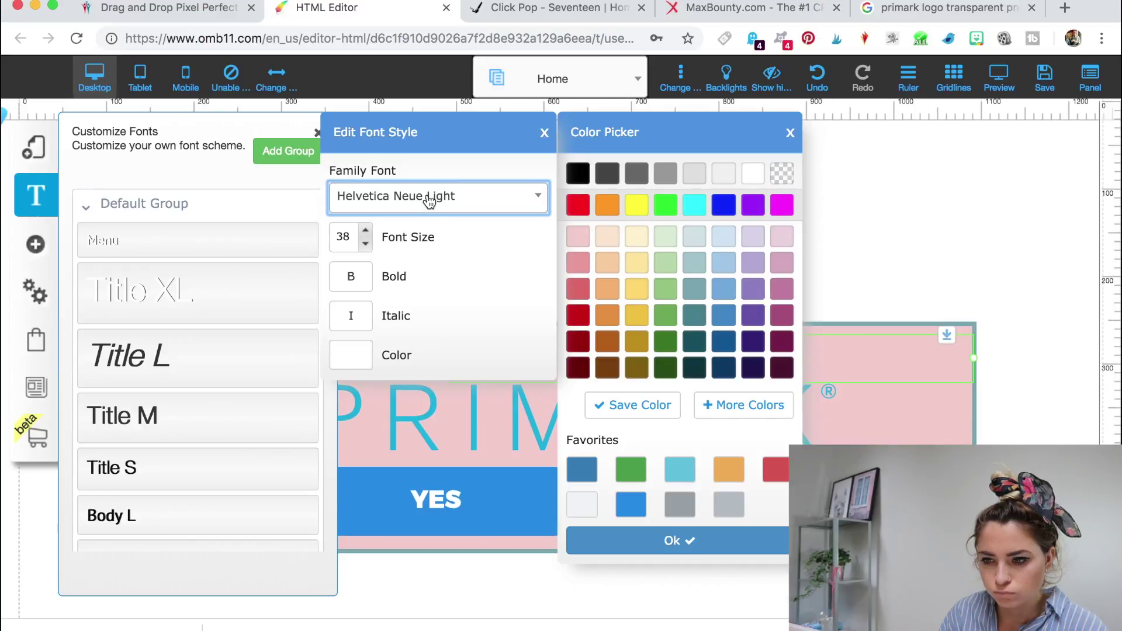
left_click(430, 201)
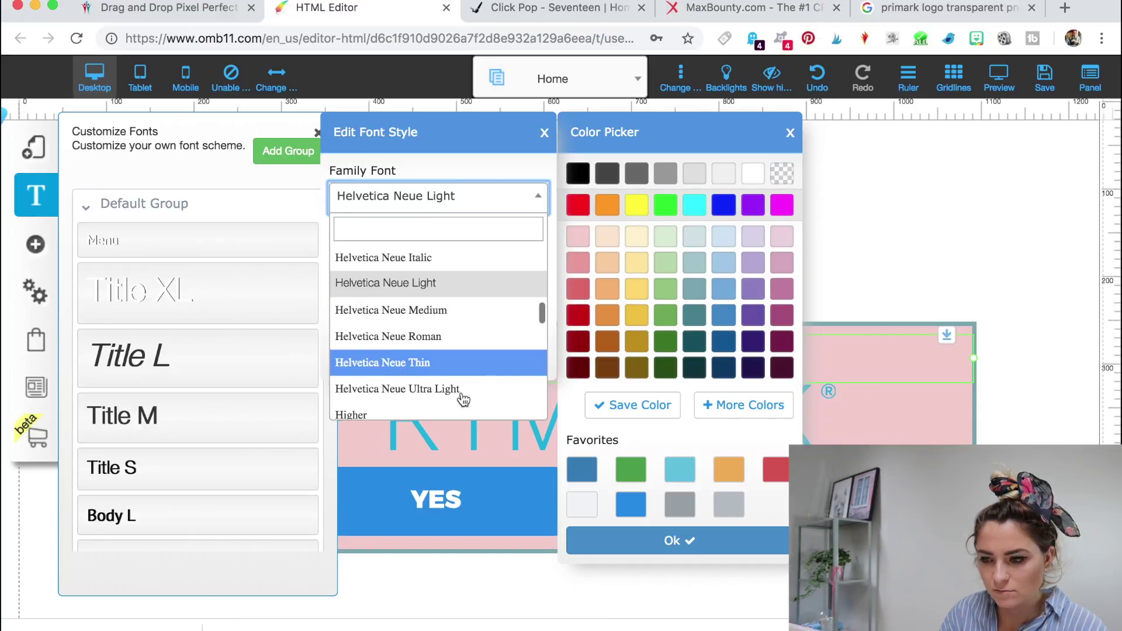
left_click(412, 337)
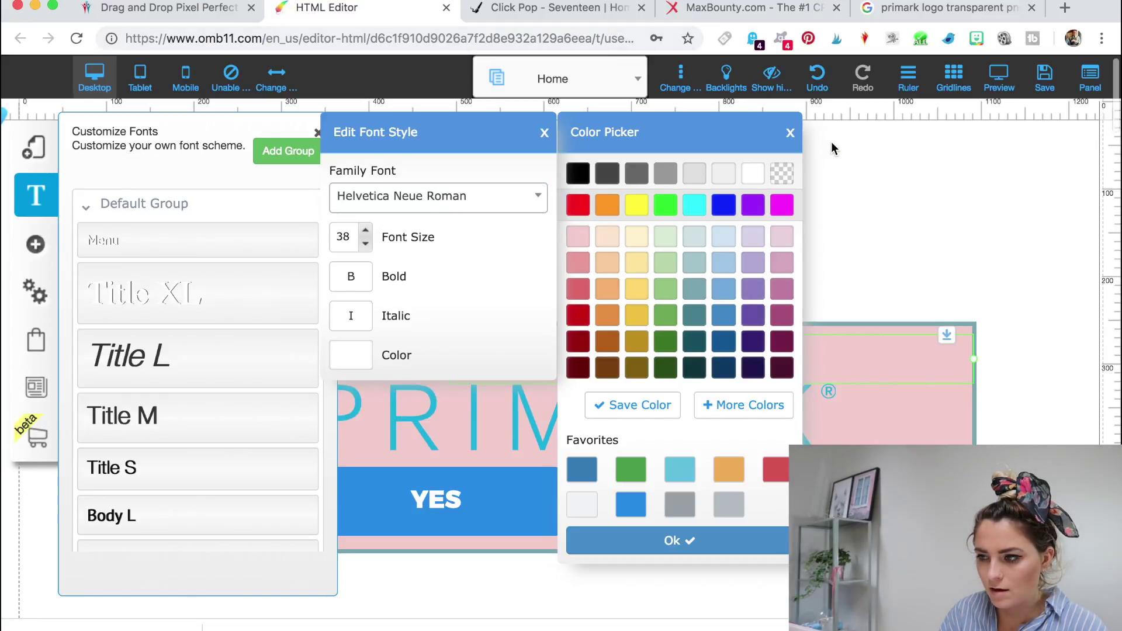
left_click(790, 135)
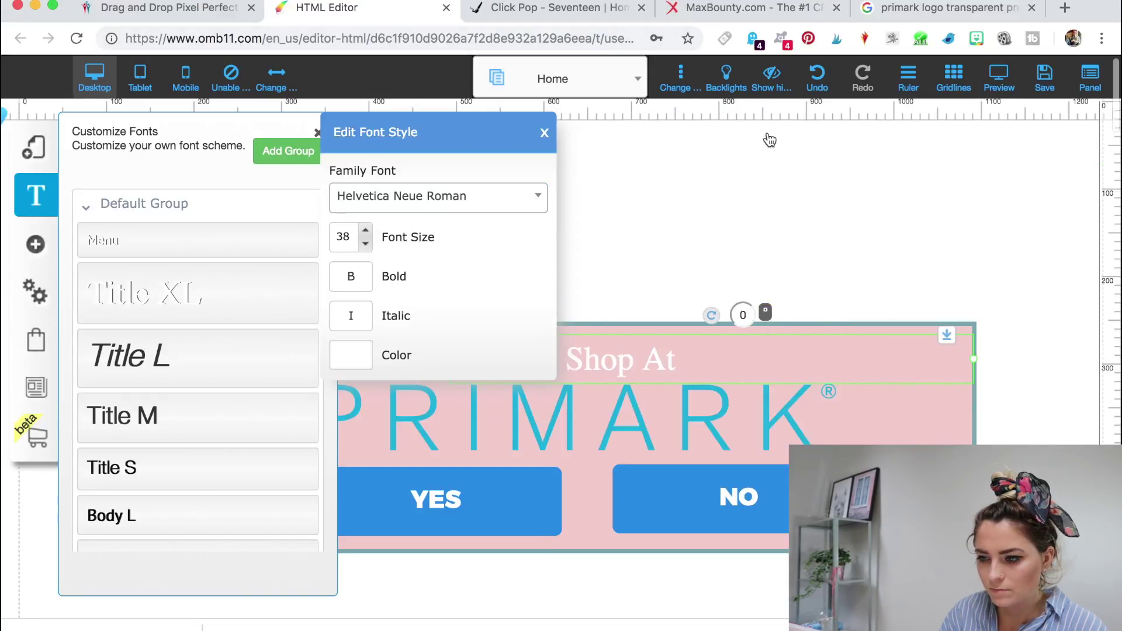
left_click(542, 130)
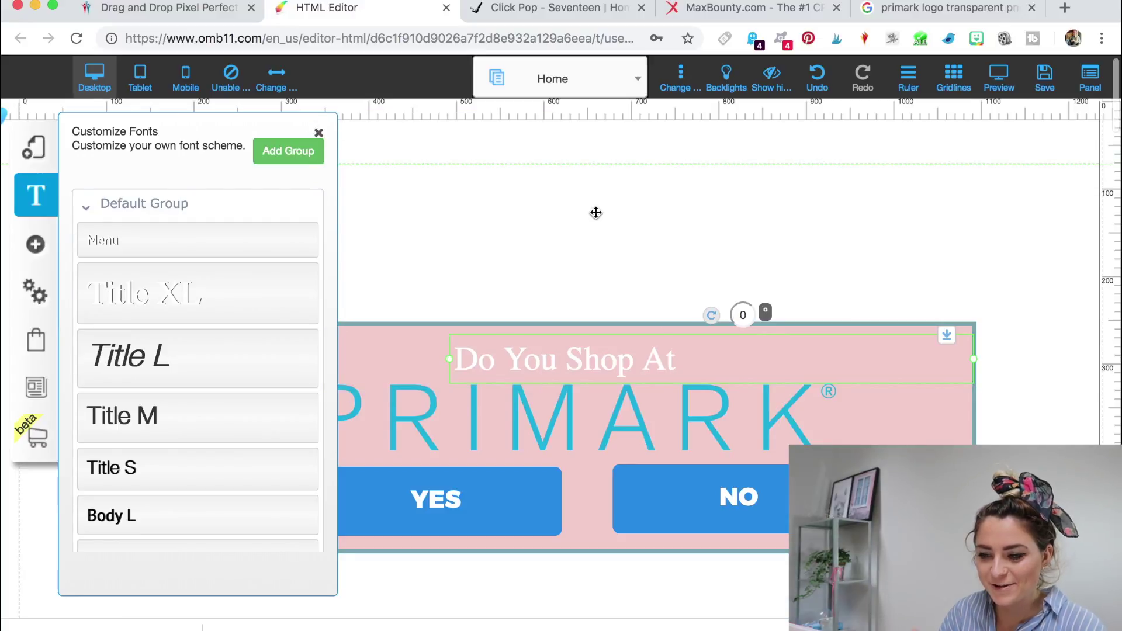
left_click(320, 134)
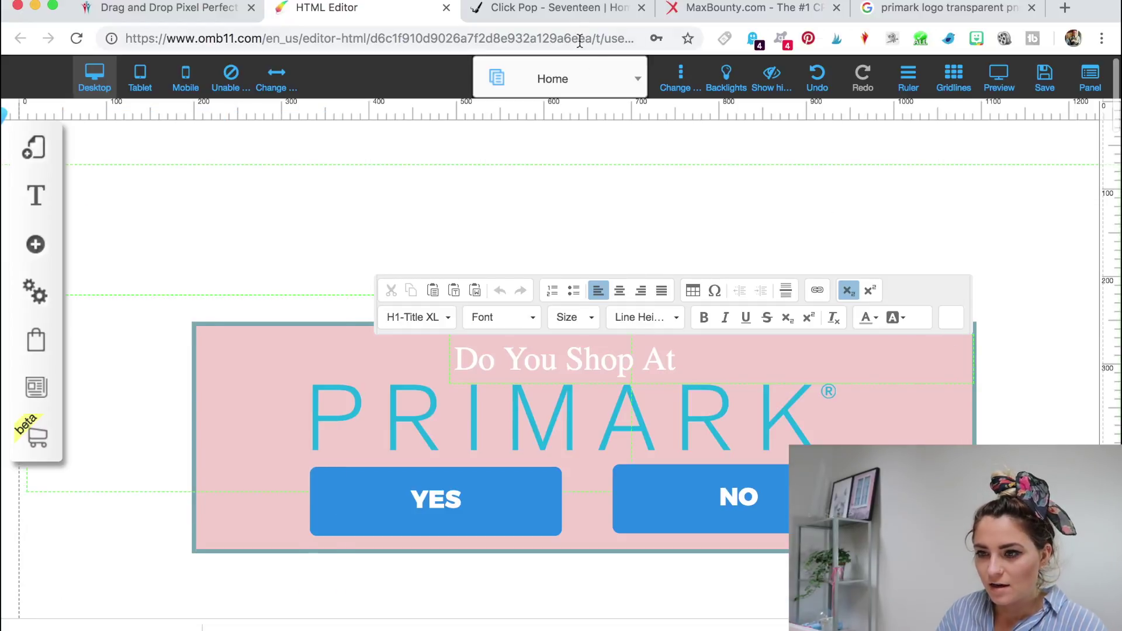
left_click(566, 11)
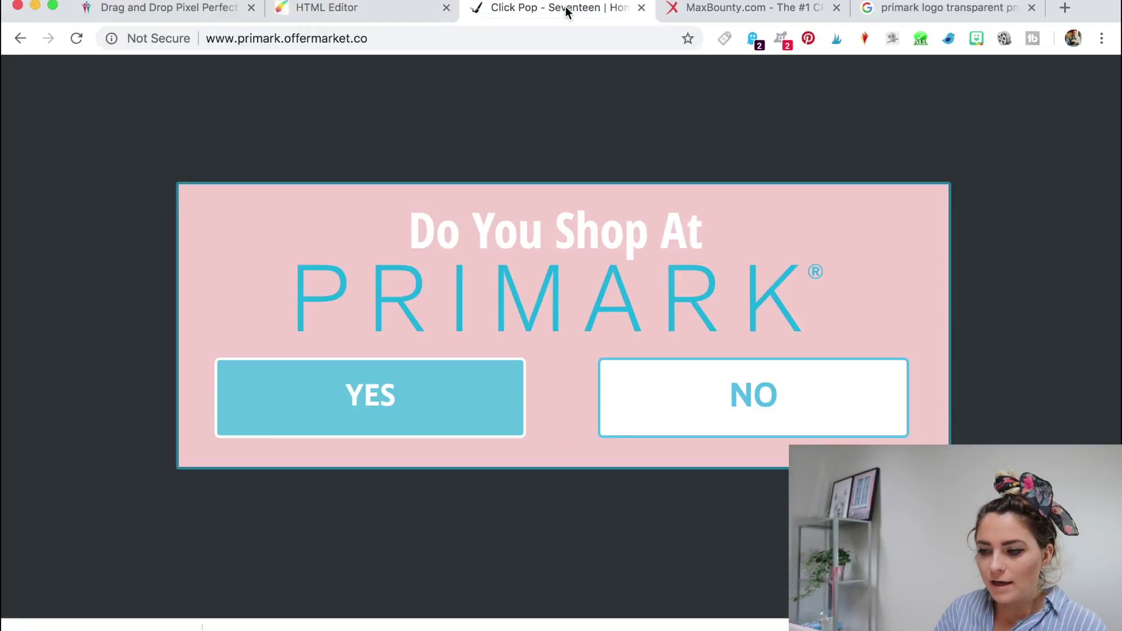
left_click(384, 8)
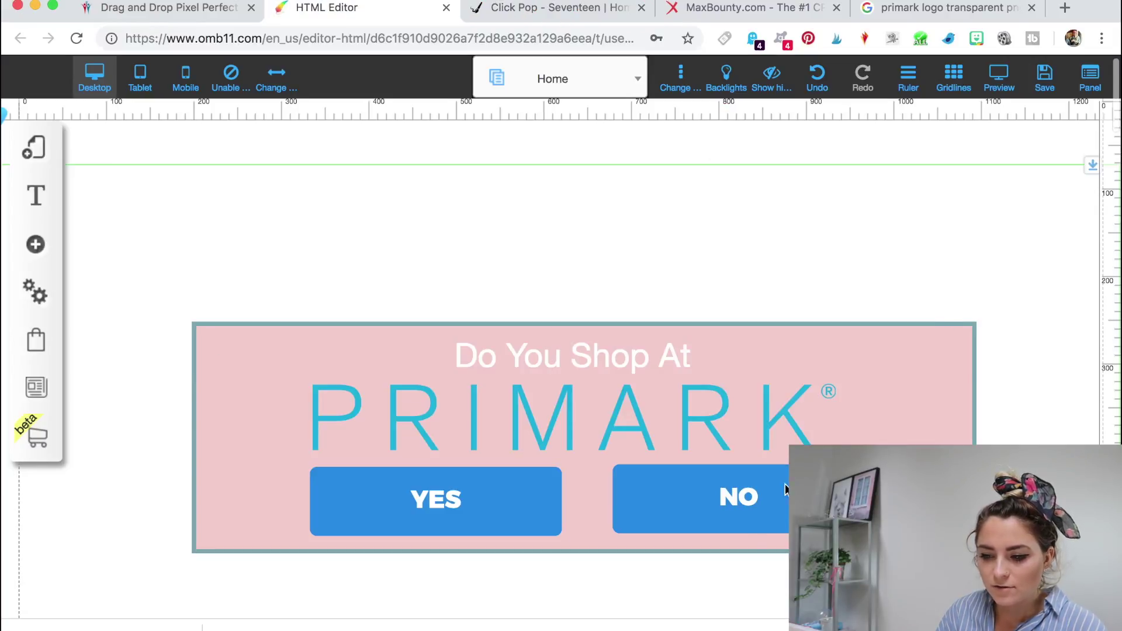
Step: Give the YES button a solid 2px border in its style settings
left_click(480, 512)
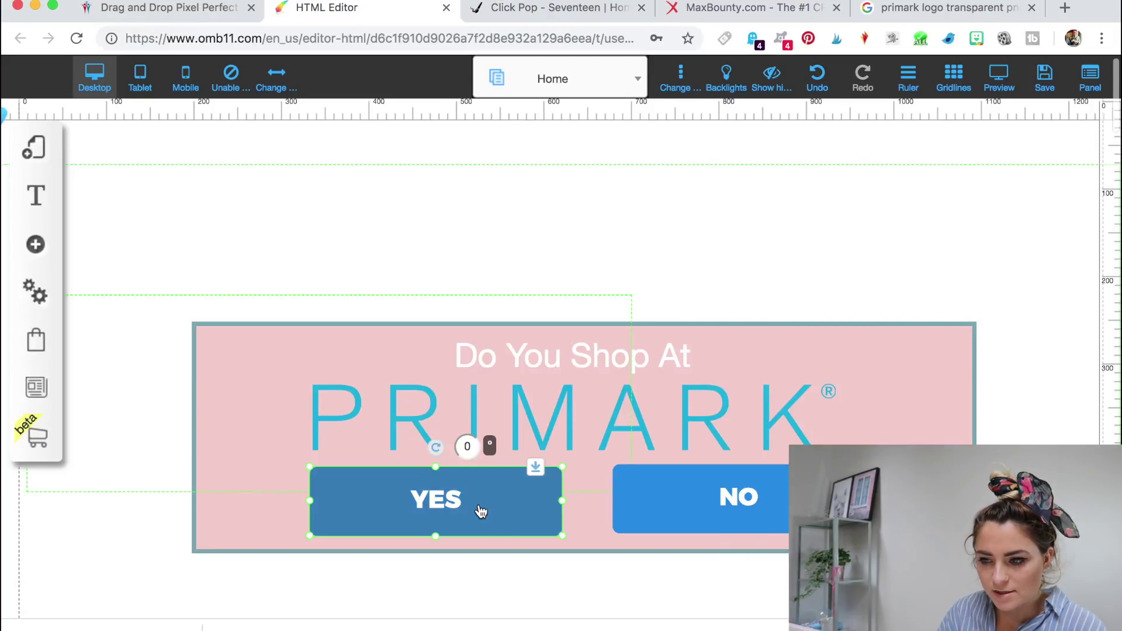
double_click(480, 512)
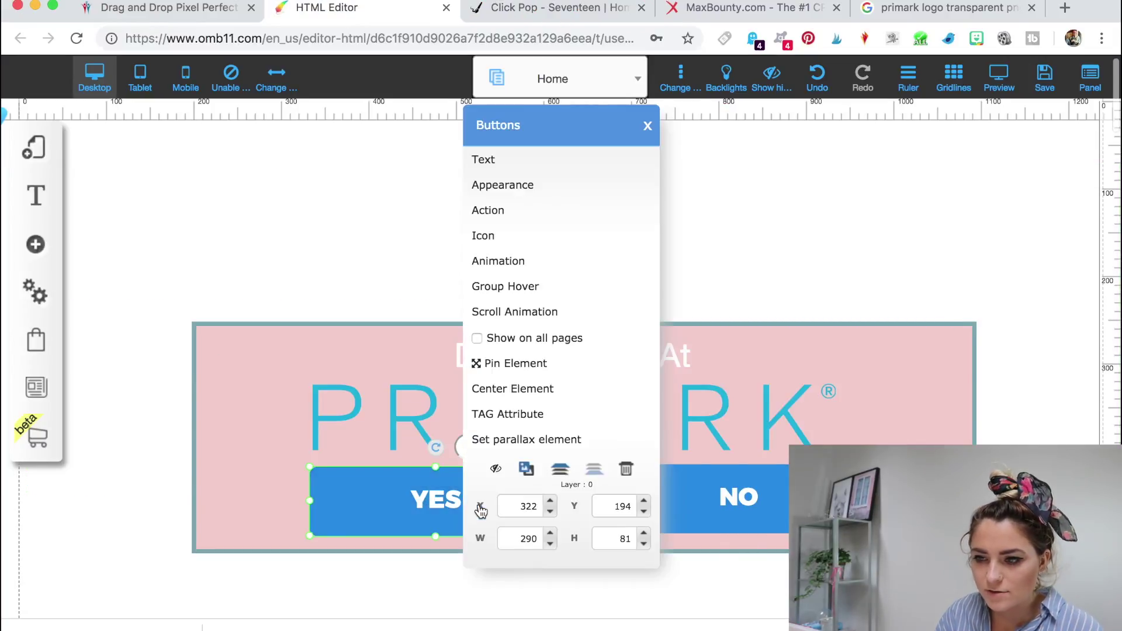
left_click(516, 193)
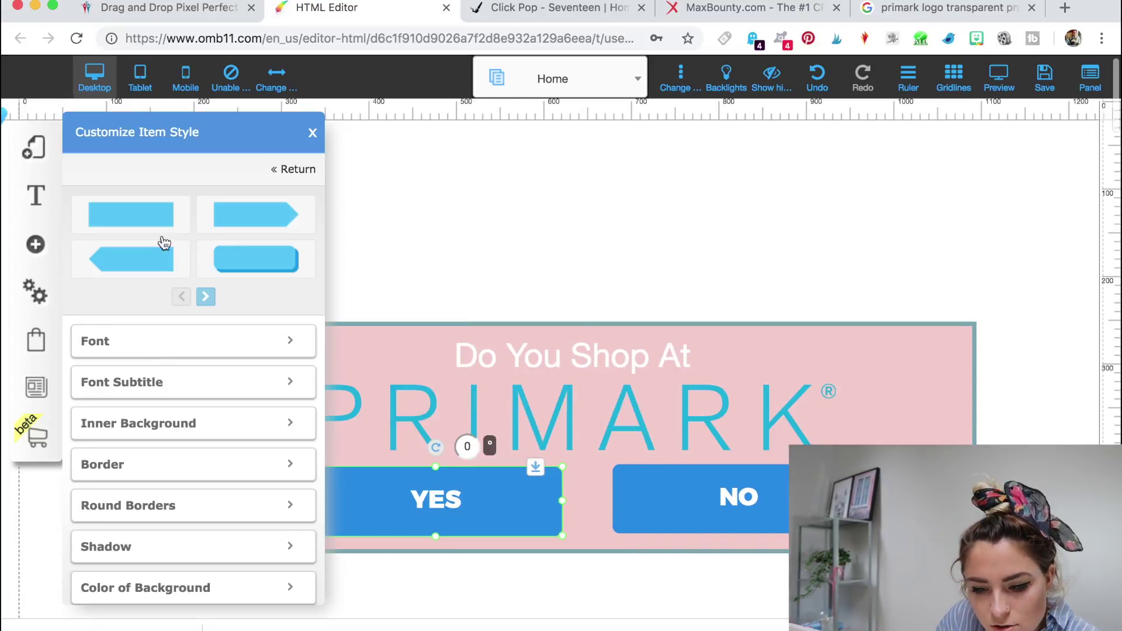
left_click(112, 464)
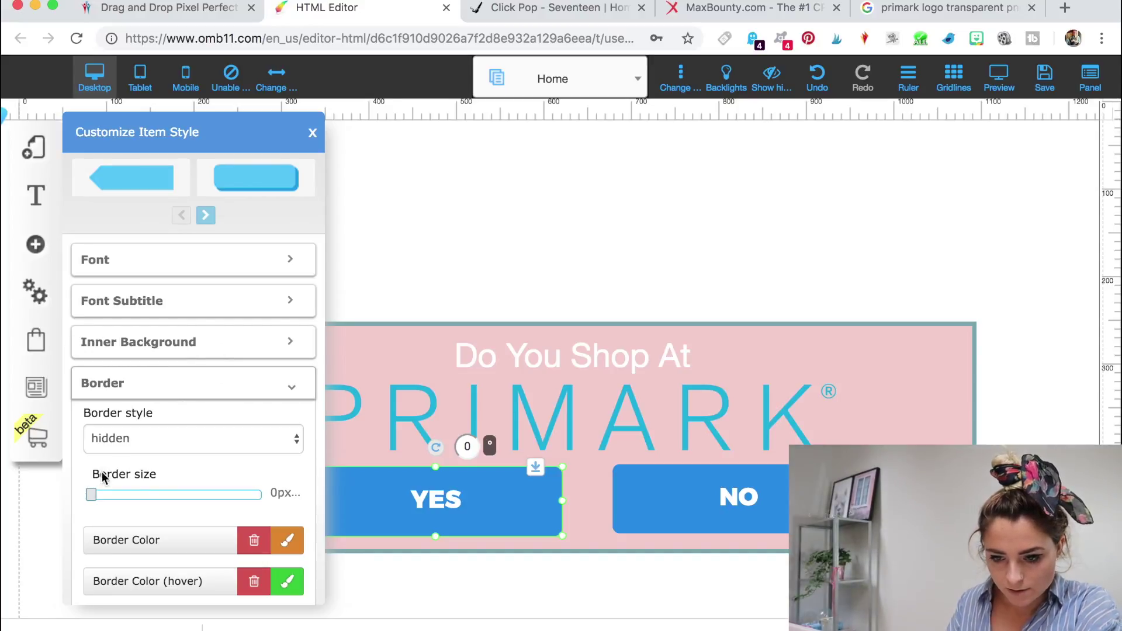
left_click(99, 496)
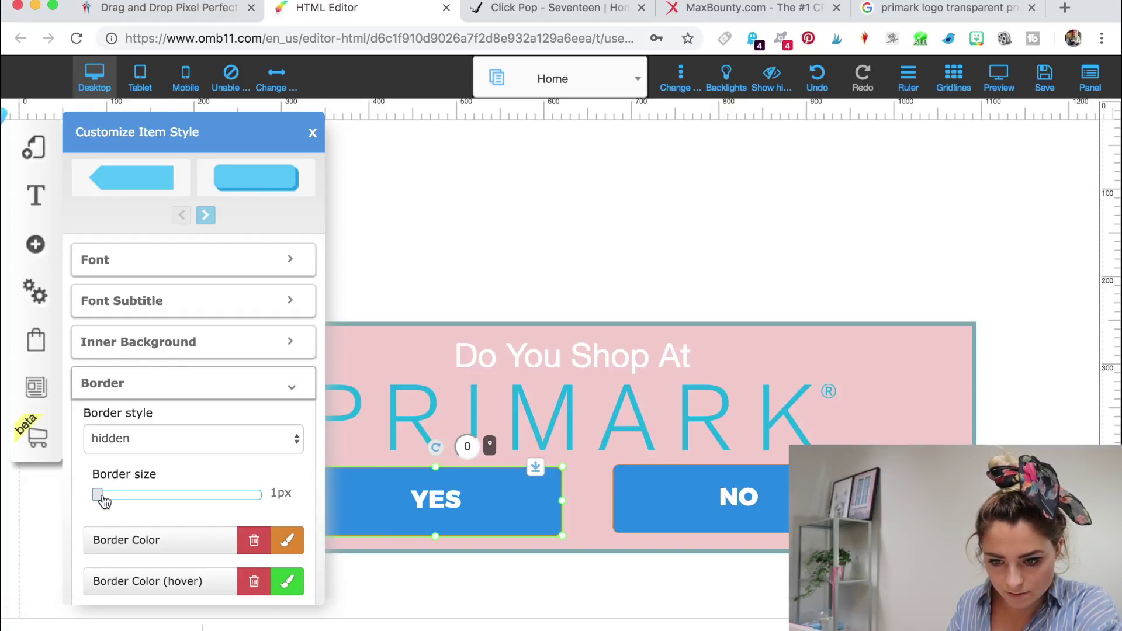
left_click(127, 447)
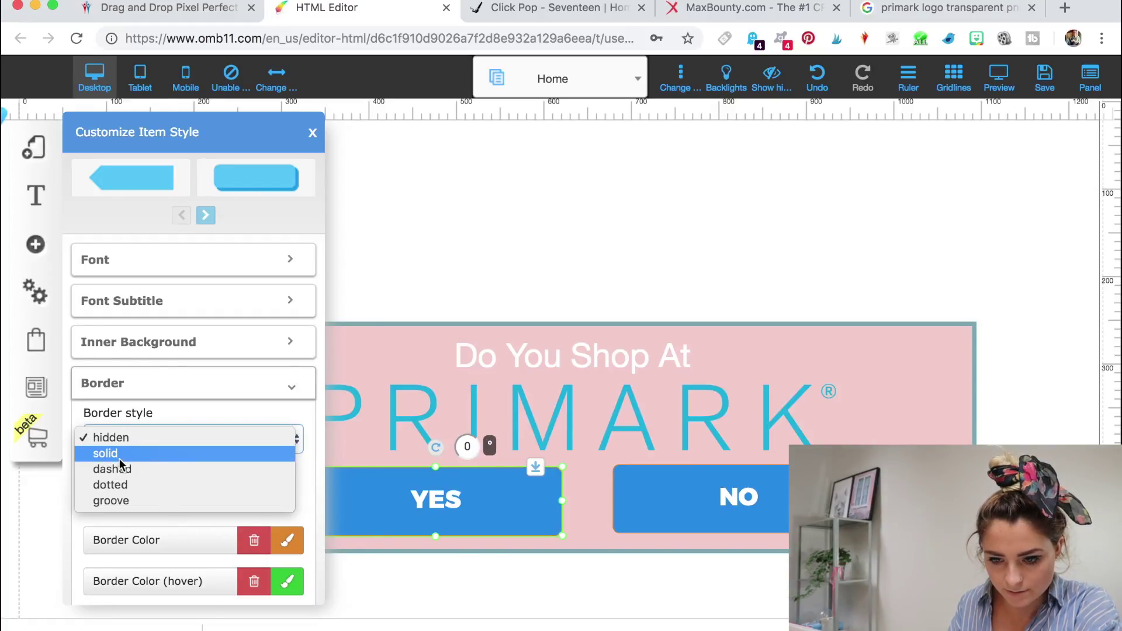
key("Escape")
left_click_drag(99, 496, 105, 496)
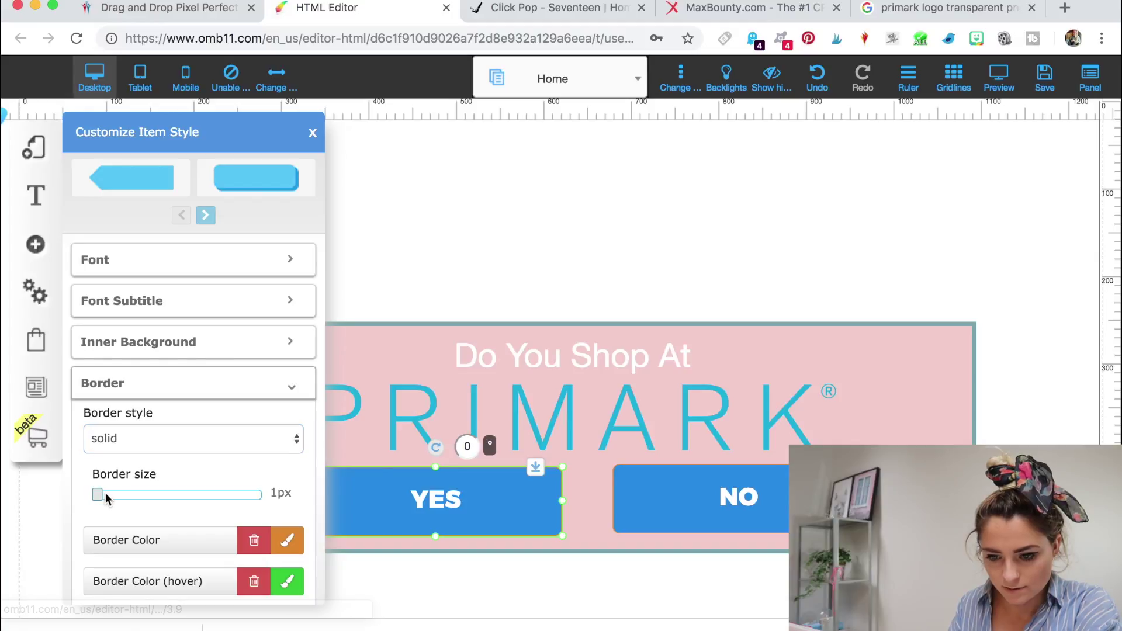
Step: Set the YES button's border colour to light pink and close the style panel
left_click(288, 541)
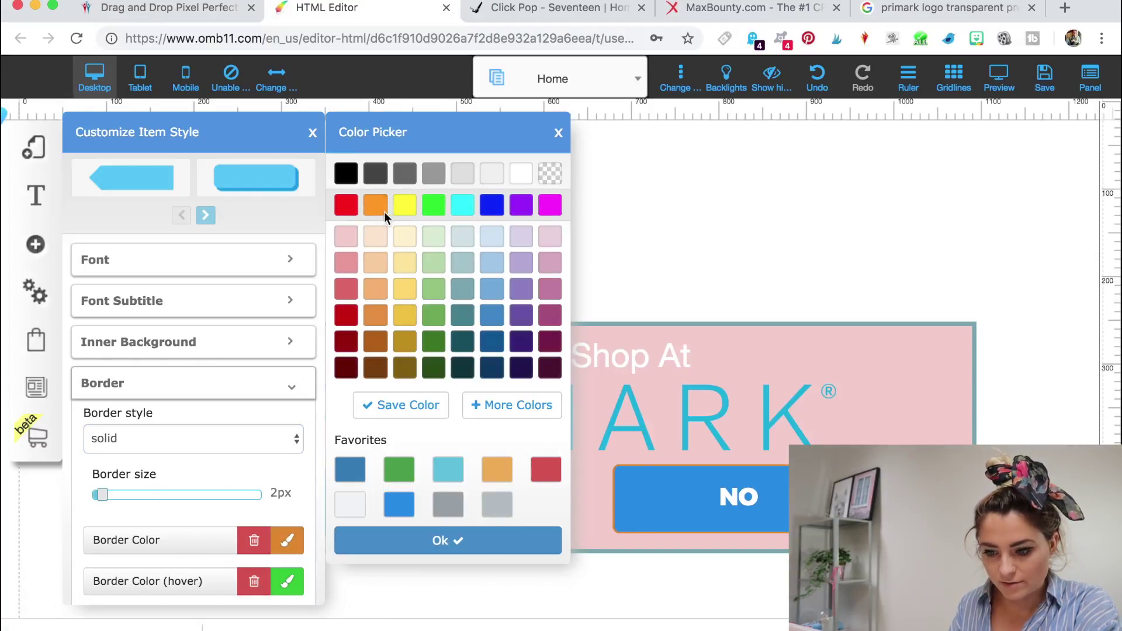
left_click(353, 238)
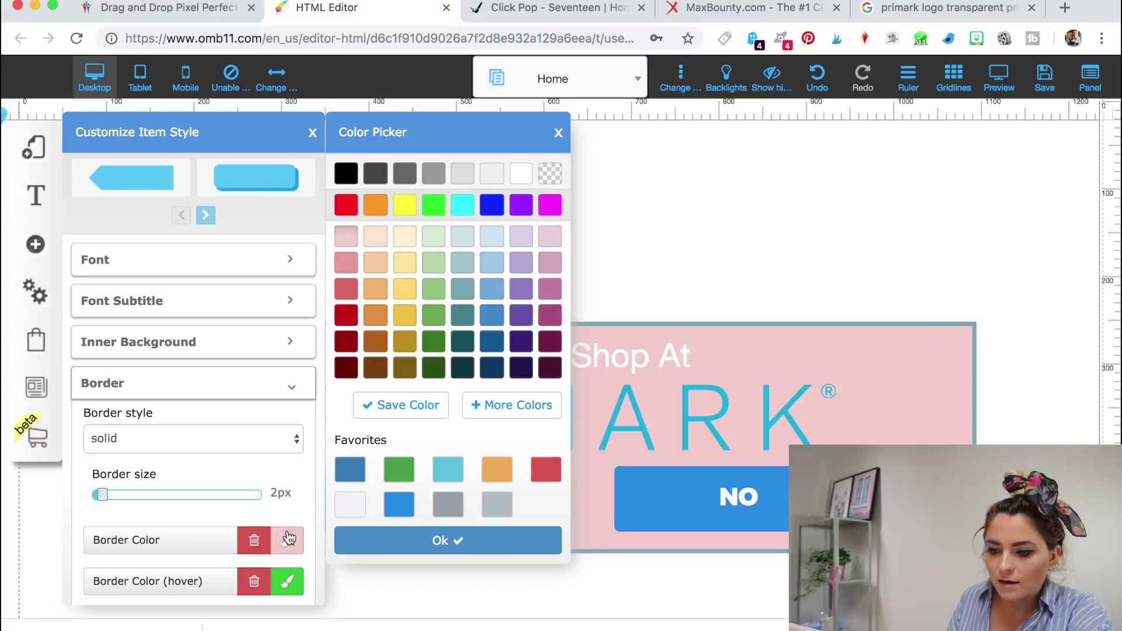
left_click(383, 538)
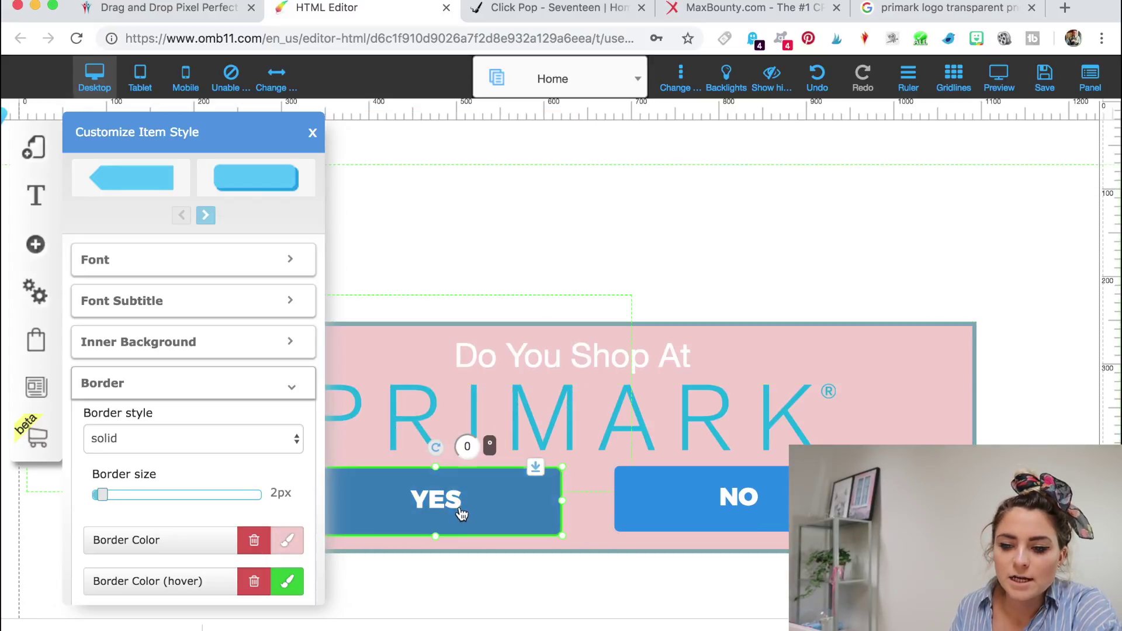
scroll(101, 506, "down", 3)
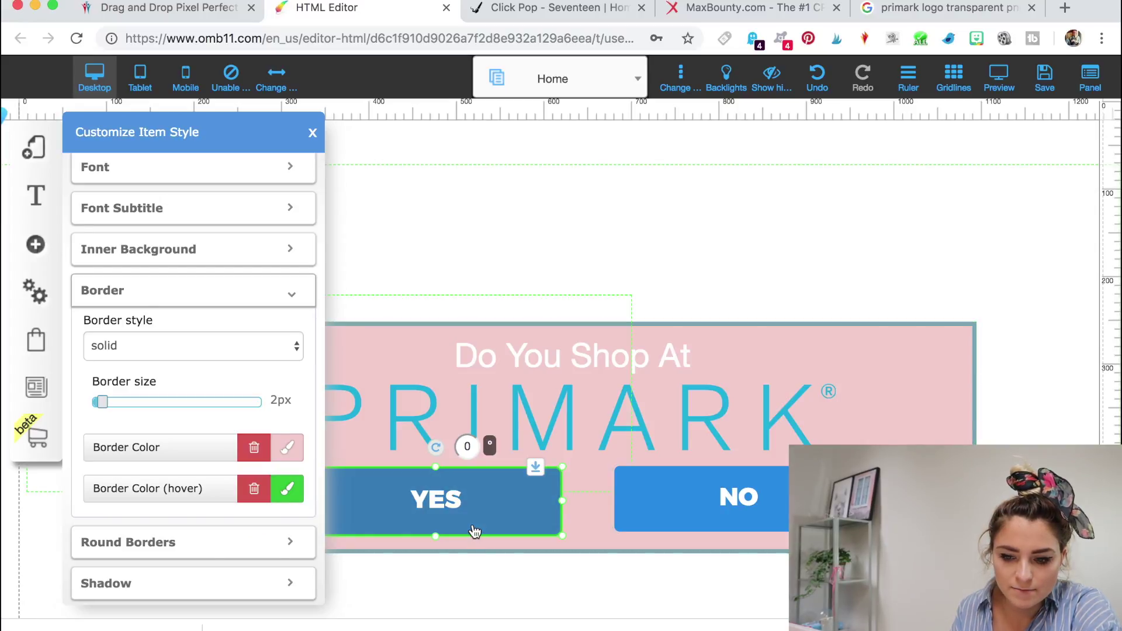
scroll(188, 505, "down", 3)
scroll(188, 506, "down", 1)
scroll(188, 506, "up", 5)
scroll(188, 506, "down", 6)
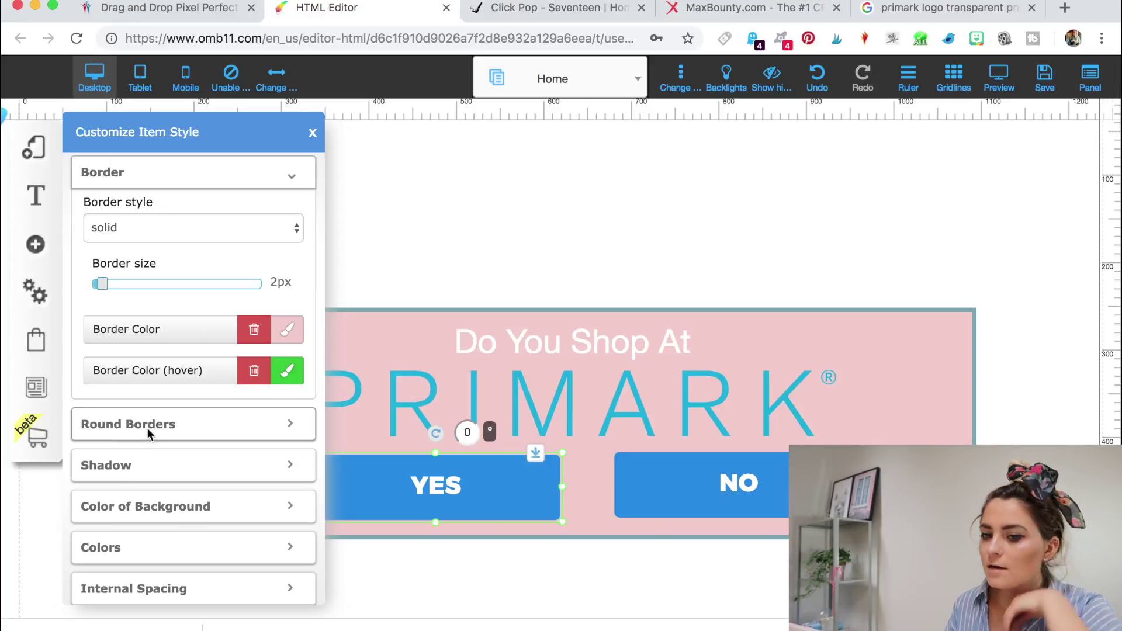
scroll(205, 460, "up", 4)
scroll(348, 278, "up", 1)
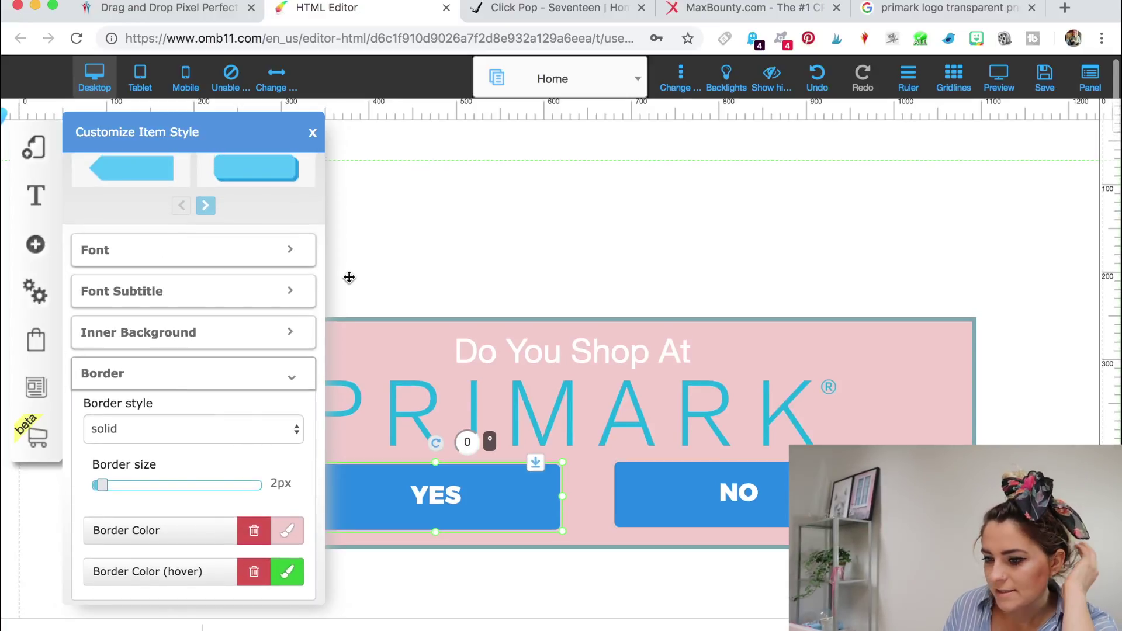
left_click(312, 132)
Step: Open the banner section's settings and close them without changes
left_click(749, 284)
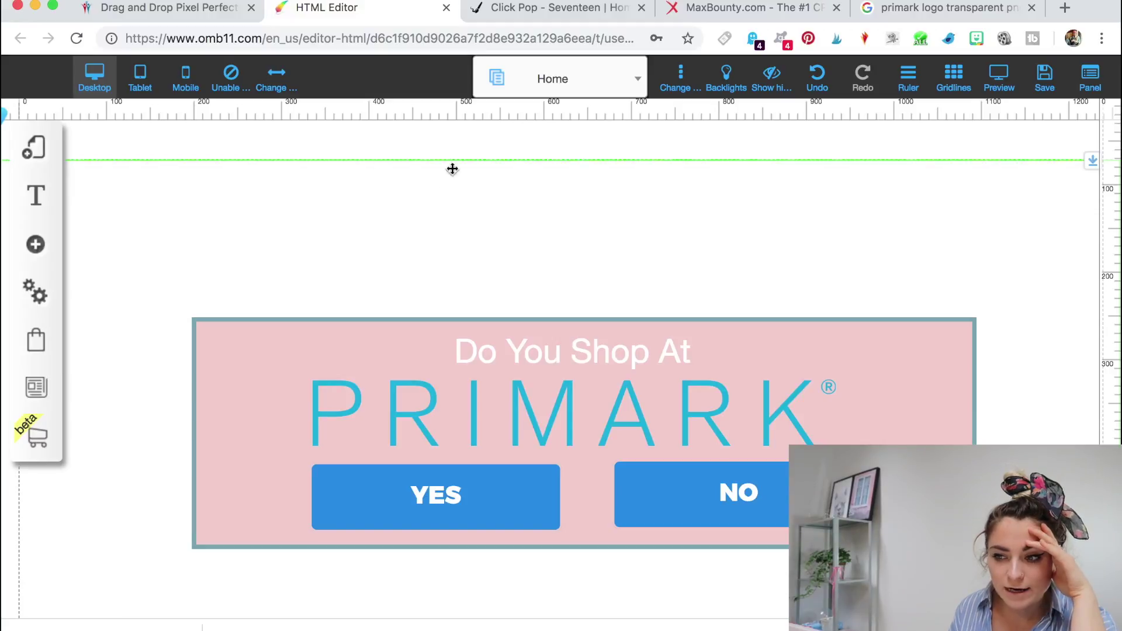
double_click(395, 212)
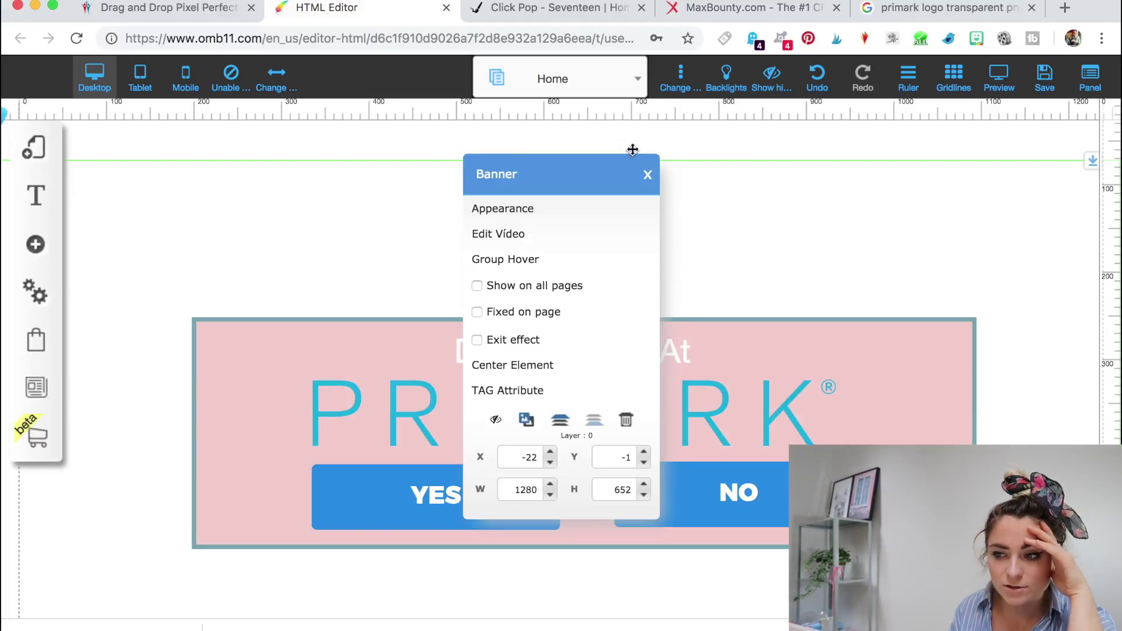
left_click(647, 176)
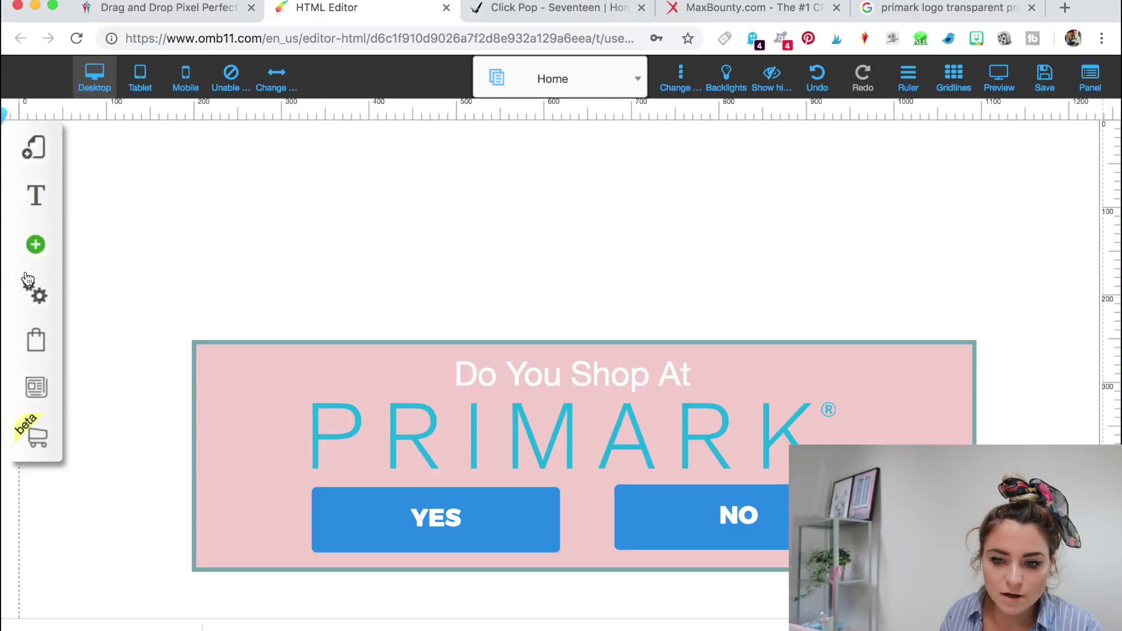
Step: Set Tablet mode to No in Platform settings, save, and close Settings and SEO
left_click(38, 306)
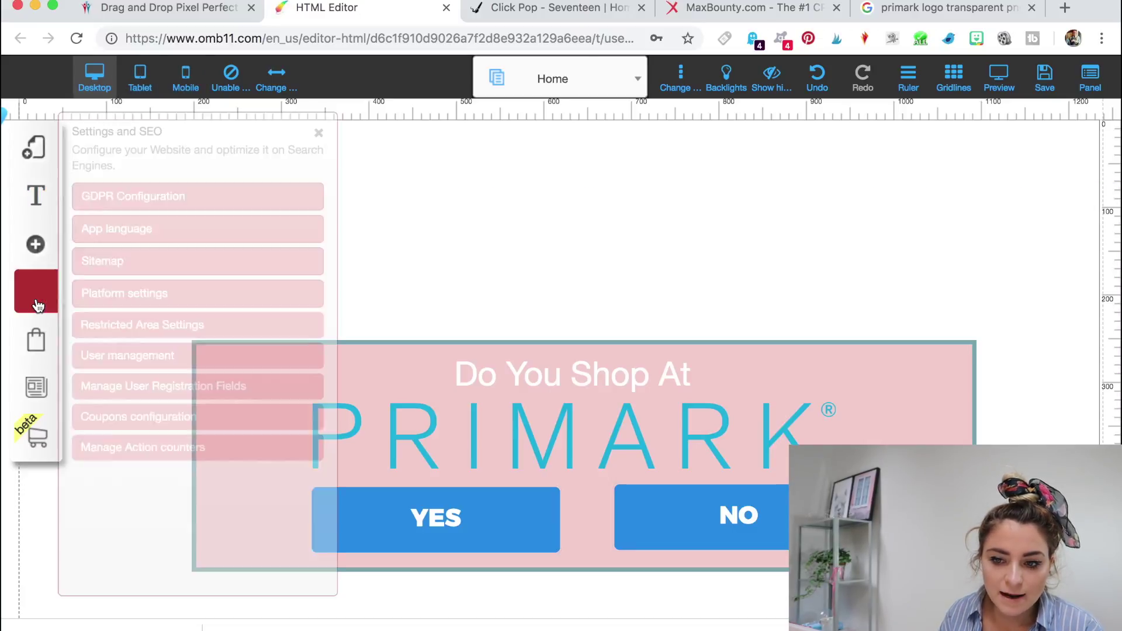
left_click(111, 297)
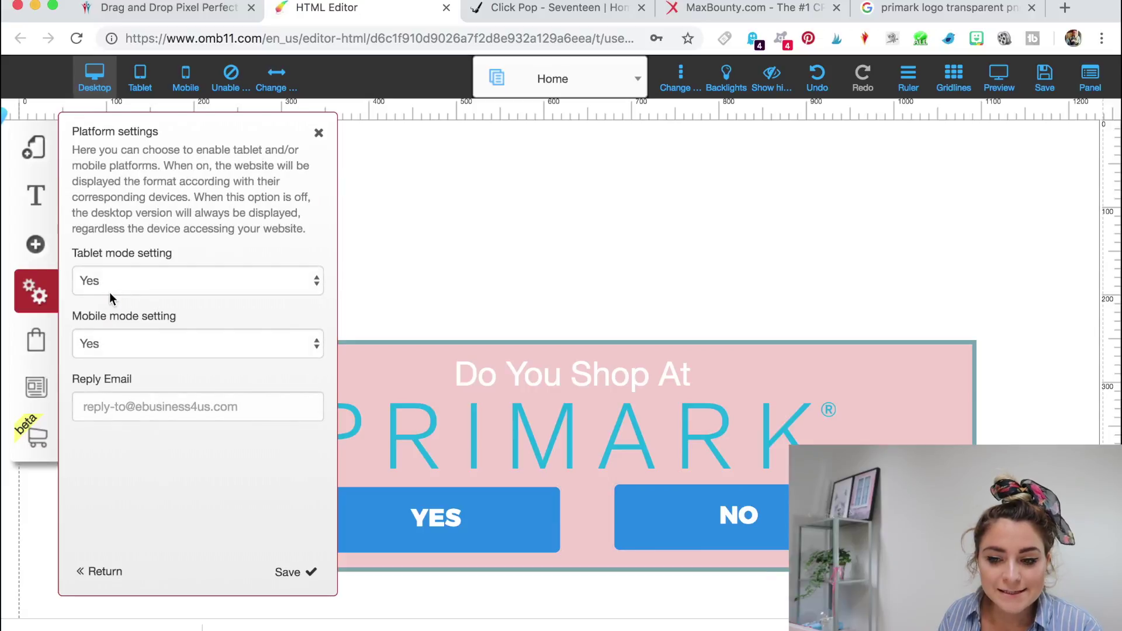
left_click(111, 281)
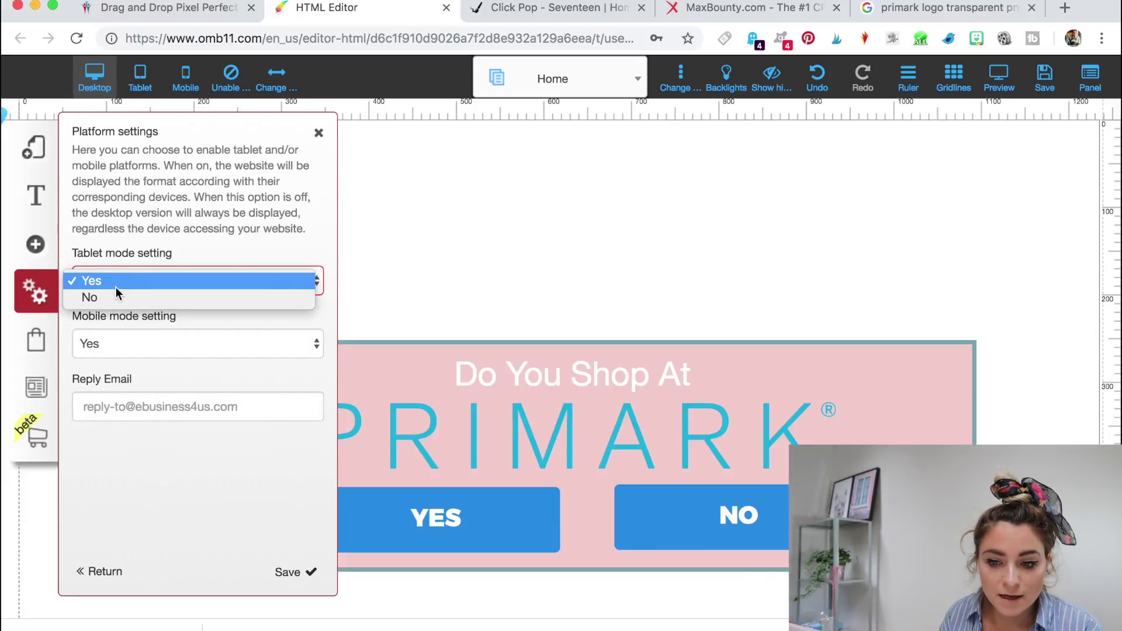
left_click(114, 297)
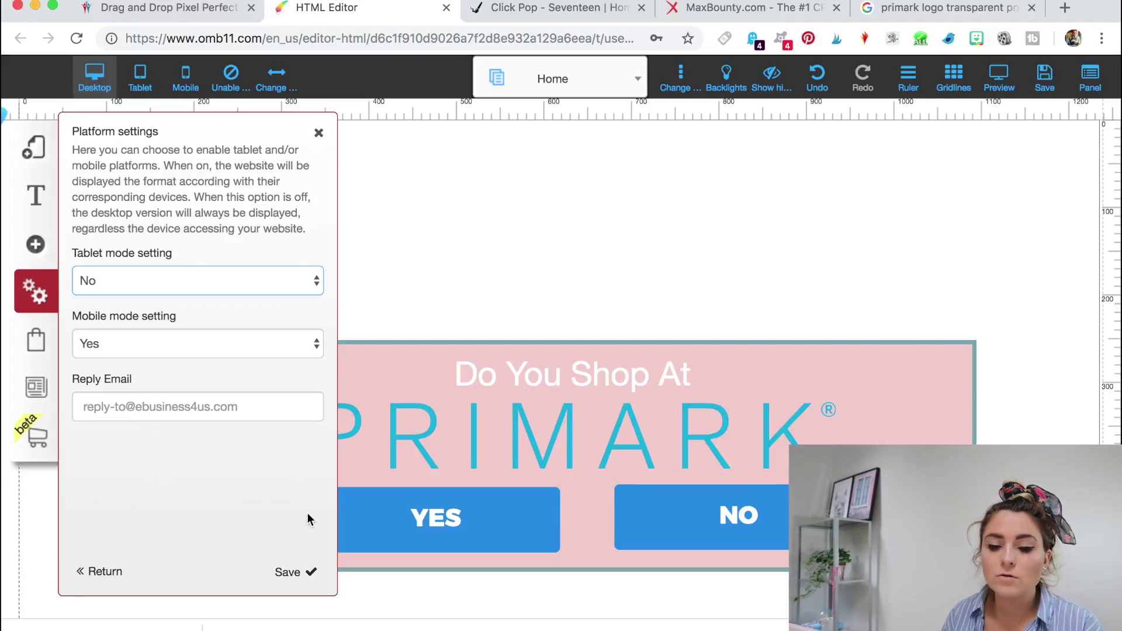
left_click(295, 571)
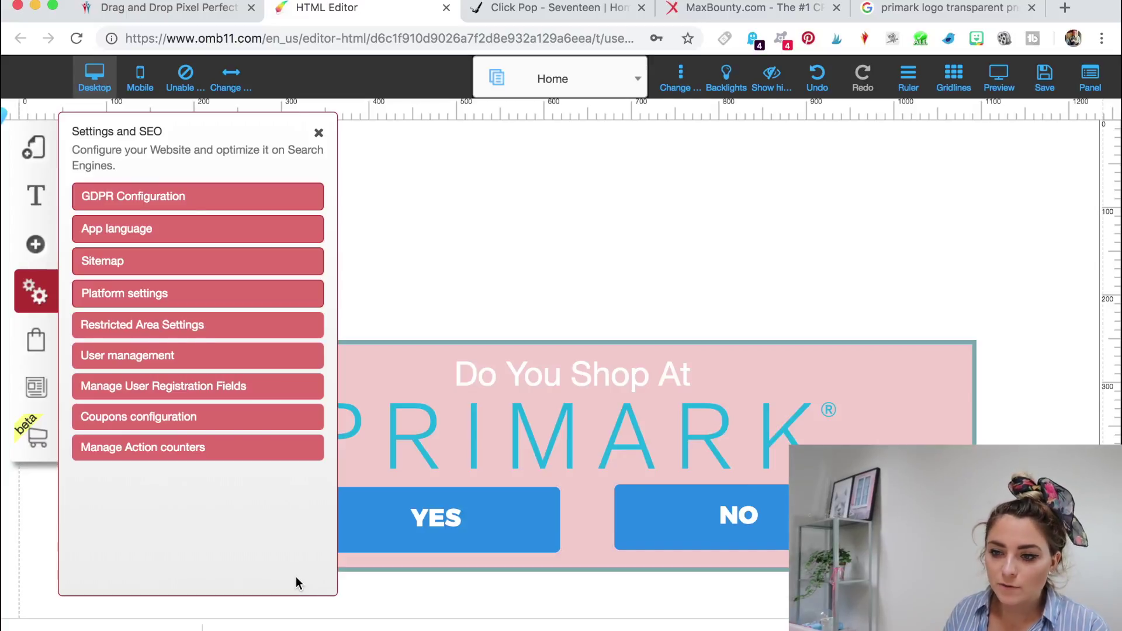
left_click(319, 133)
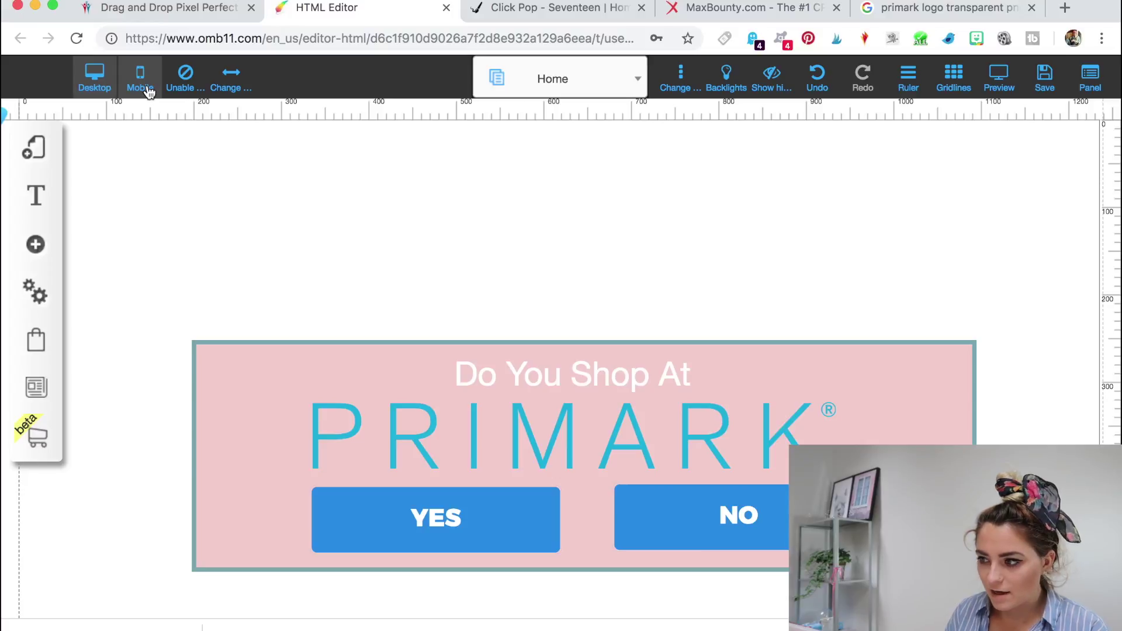
Step: Save the page, registering the site as 'primarkoffer', and dismiss the success notice
left_click(1043, 88)
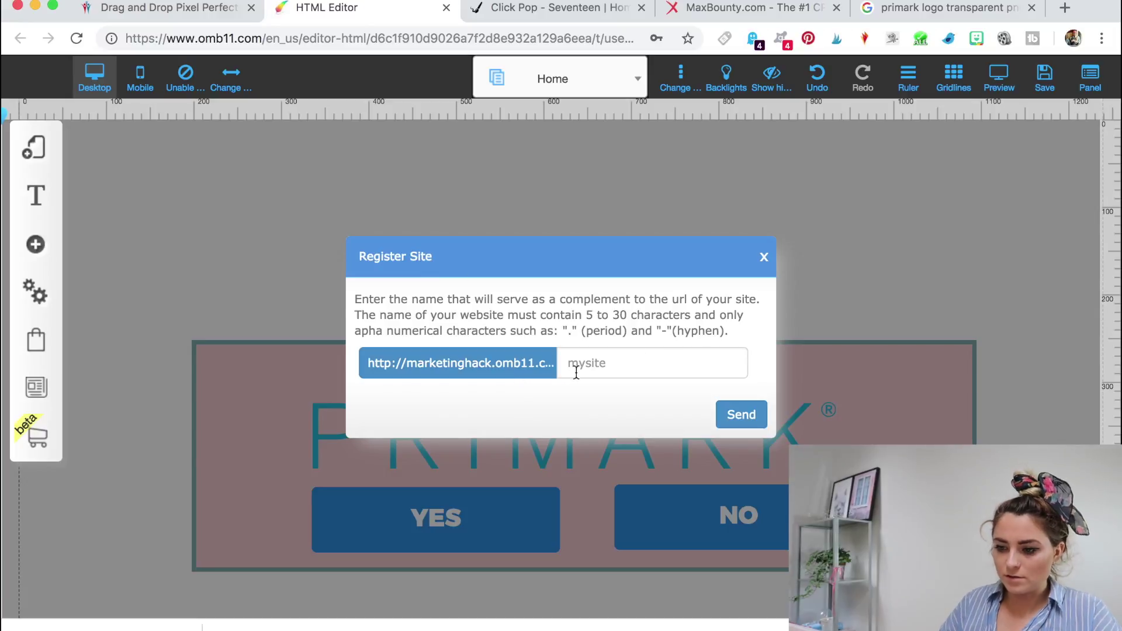
left_click(579, 368)
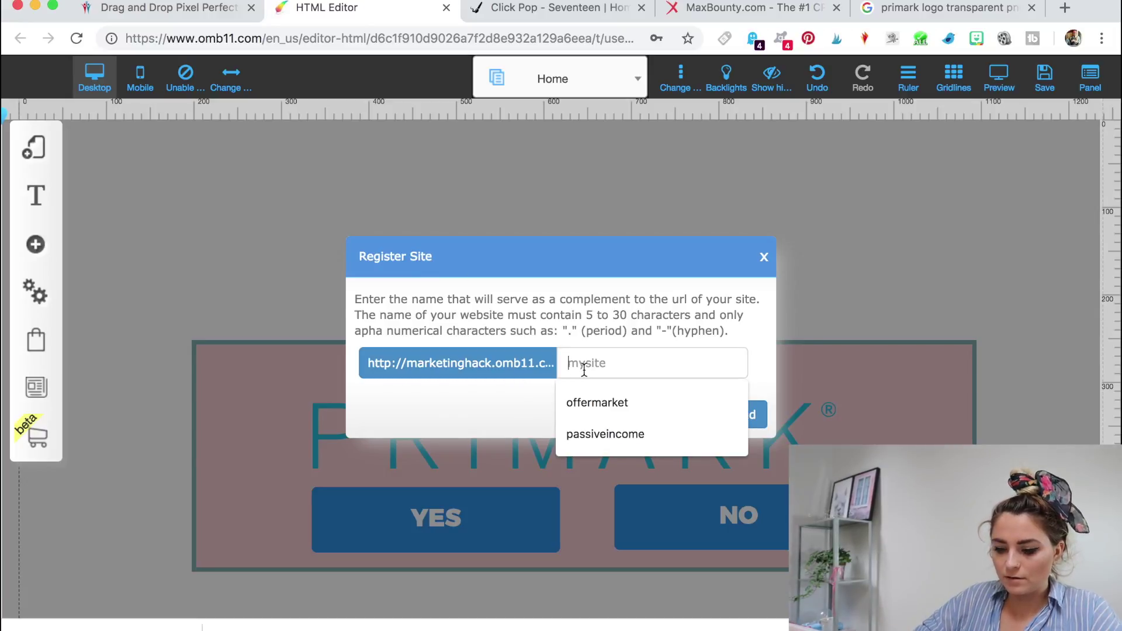
type("primarkoffer")
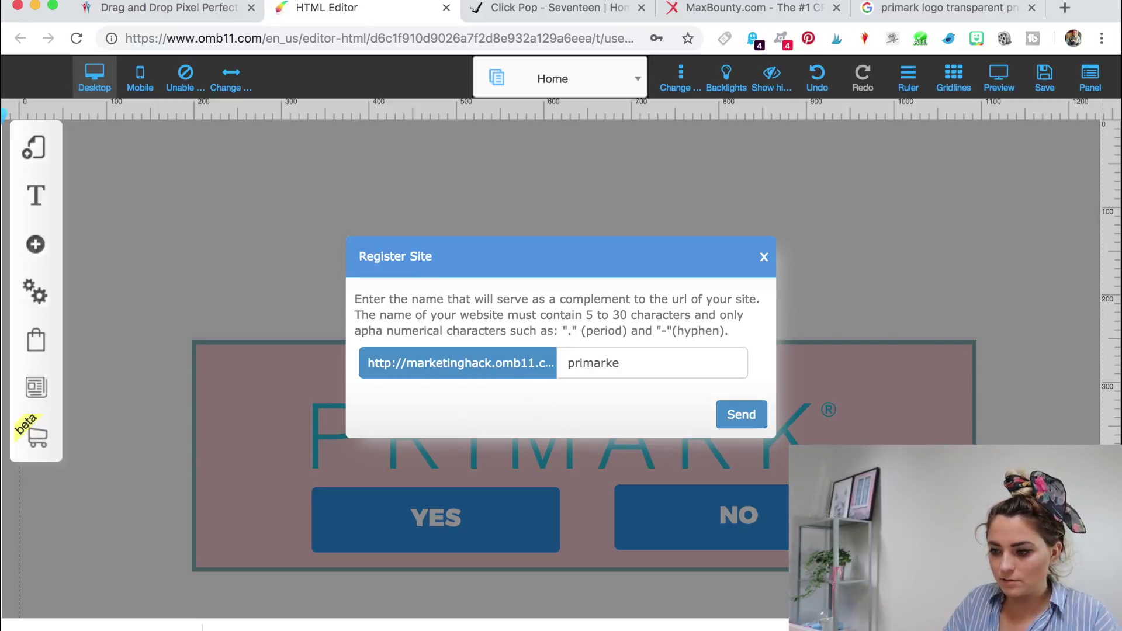
left_click(741, 416)
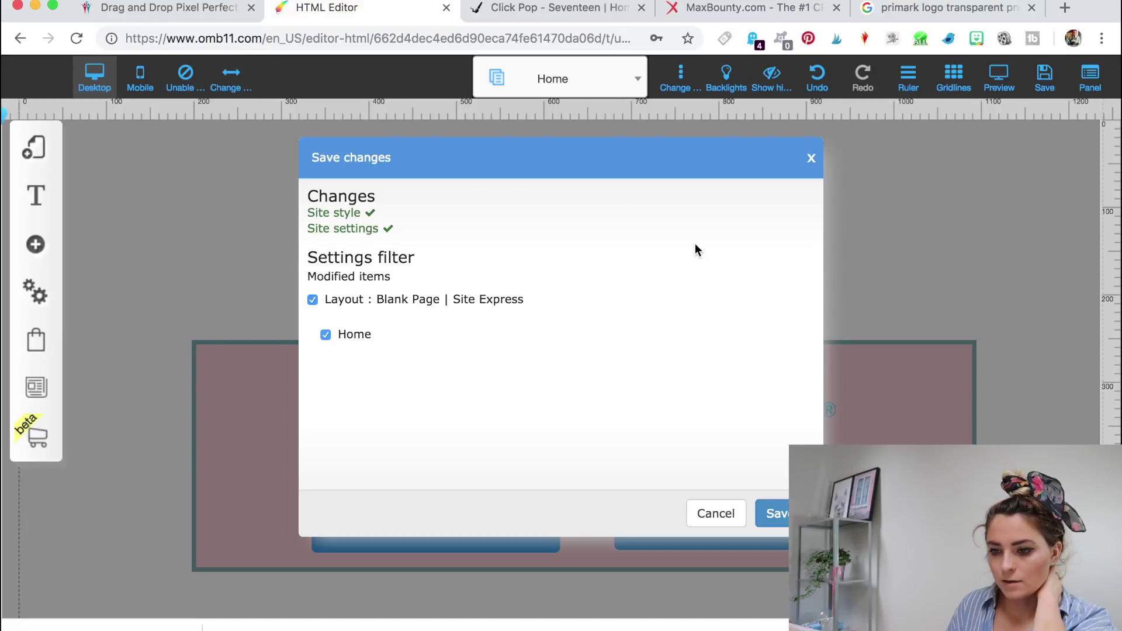
left_click(777, 517)
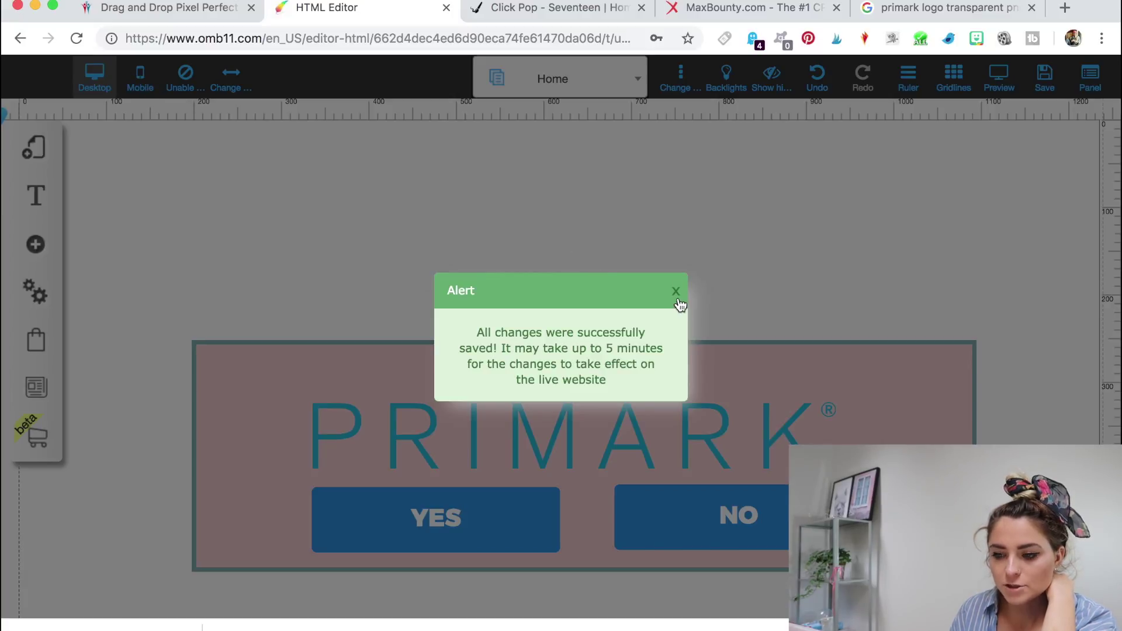
left_click(677, 295)
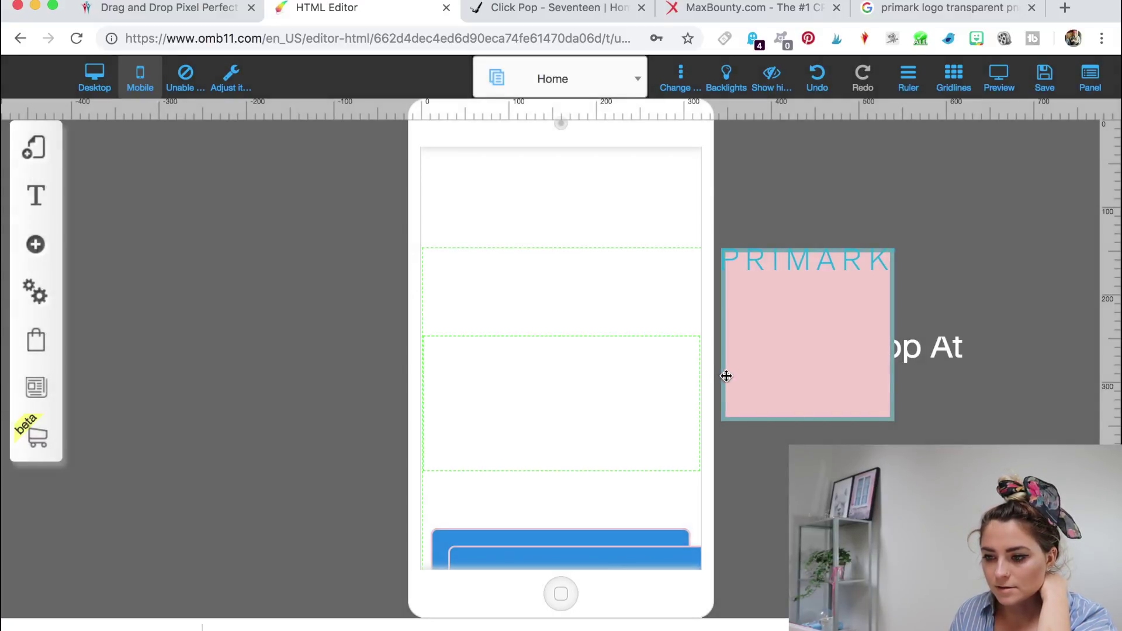
Step: Drag the pink box, heading, logo and narrowed YES/NO buttons into the phone frame
left_click_drag(800, 317, 541, 317)
left_click_drag(899, 345, 573, 345)
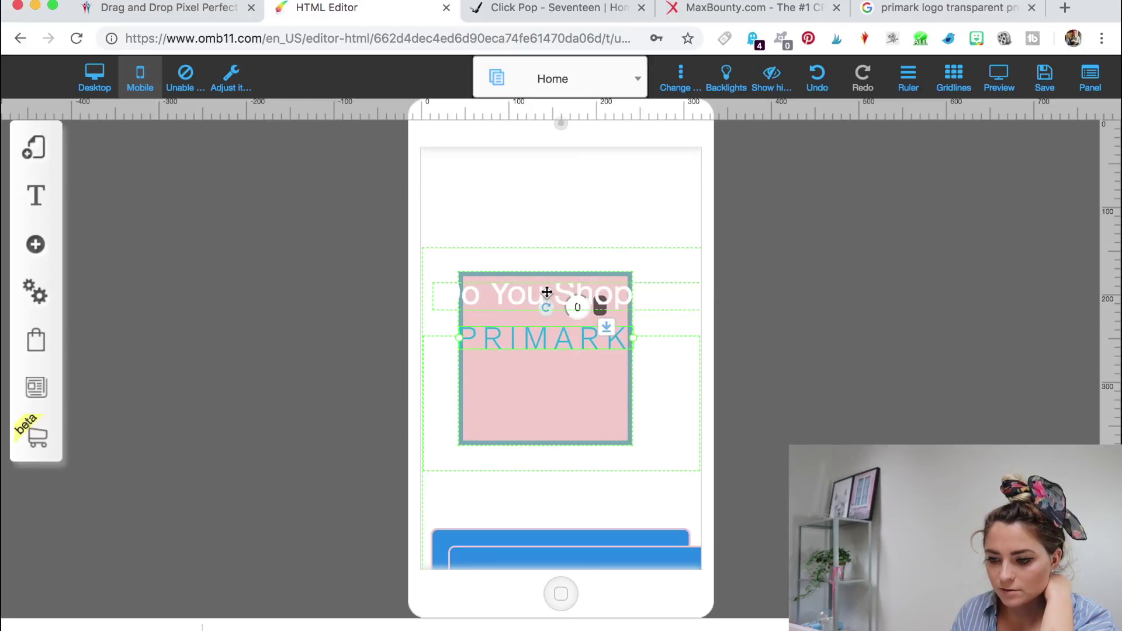
left_click_drag(546, 292, 548, 298)
left_click_drag(563, 536, 563, 447)
left_click_drag(690, 475, 535, 400)
left_click_drag(584, 562, 554, 484)
left_click_drag(666, 510, 641, 401)
Step: Widen and raise the pink box and shift the 'Do You Shop At' heading right
left_click(560, 274)
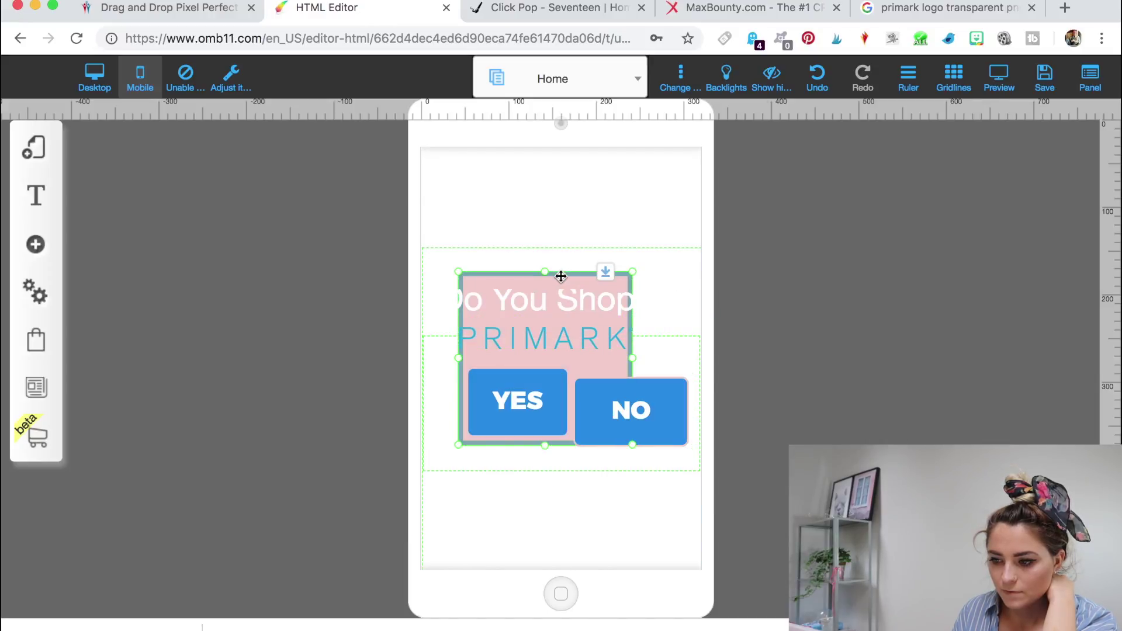
left_click_drag(633, 356, 698, 363)
mouse_move(458, 359)
left_mouse_down()
mouse_move(423, 358)
mouse_move(438, 366)
left_mouse_up()
mouse_move(493, 298)
left_mouse_down()
mouse_move(526, 295)
mouse_move(513, 298)
left_mouse_up()
left_click(529, 272)
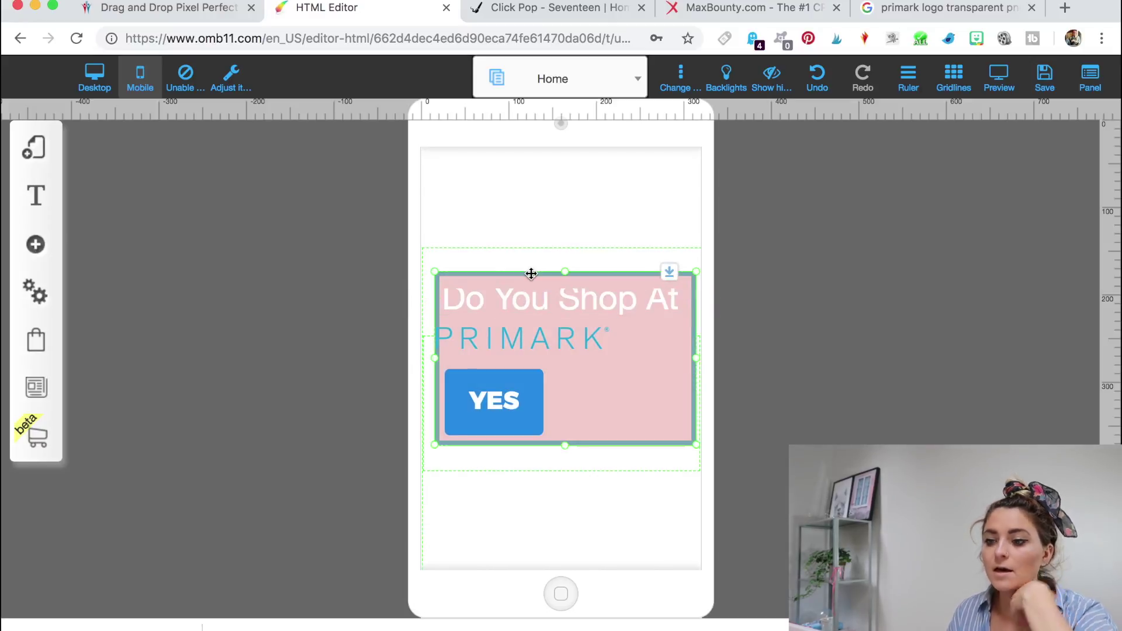
left_click_drag(565, 251, 566, 264)
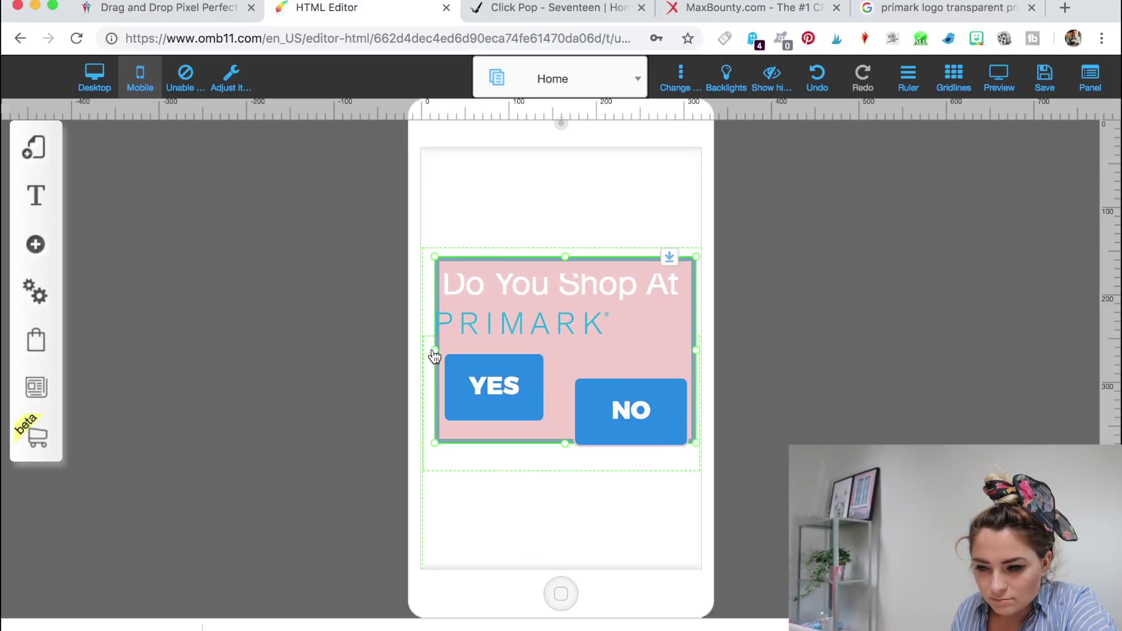
left_click_drag(430, 349, 423, 351)
Step: Centre the PRIMARK logo and line the NO button up level with YES
left_click(499, 331)
left_click_drag(500, 332, 520, 333)
left_click(521, 290)
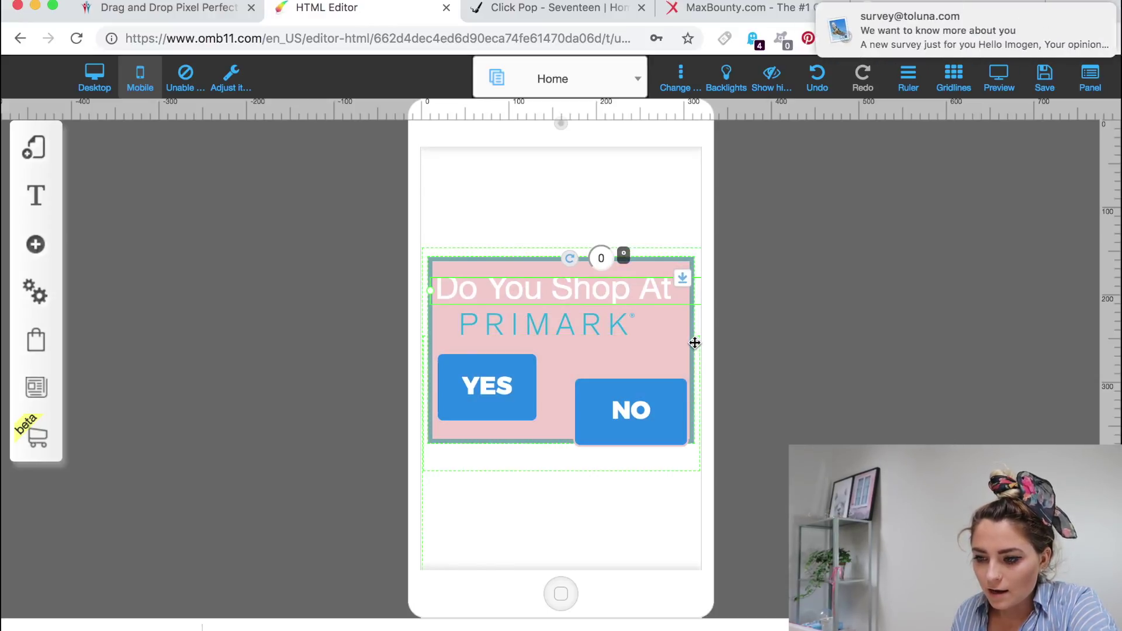
left_click(656, 408)
left_click_drag(656, 408, 657, 388)
left_click(526, 391)
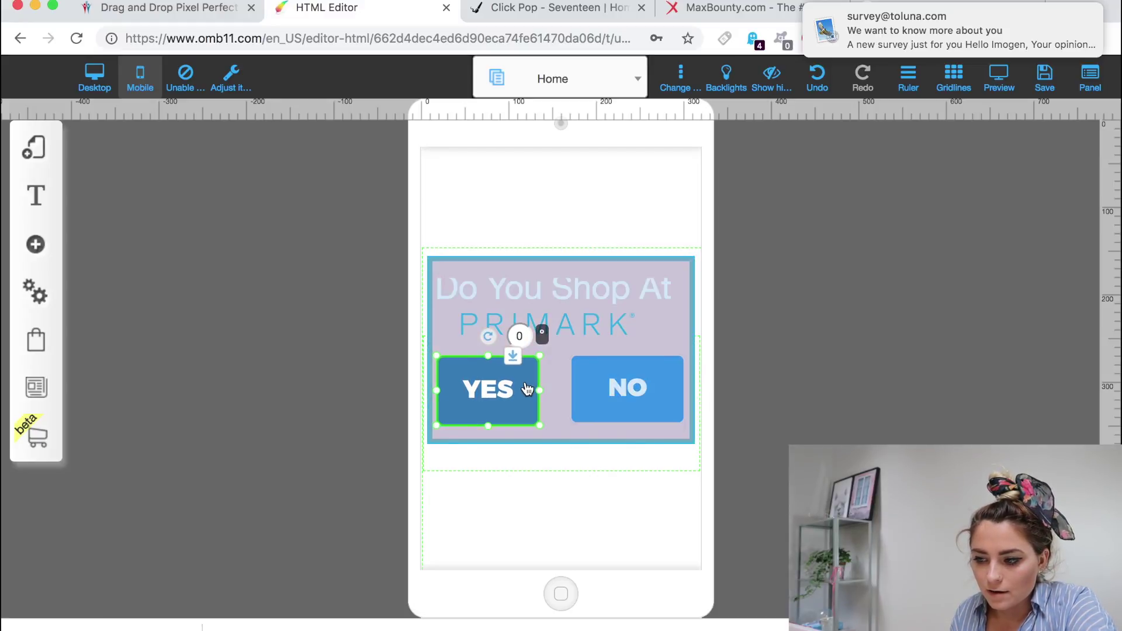
left_click(628, 392)
left_click_drag(628, 393, 629, 395)
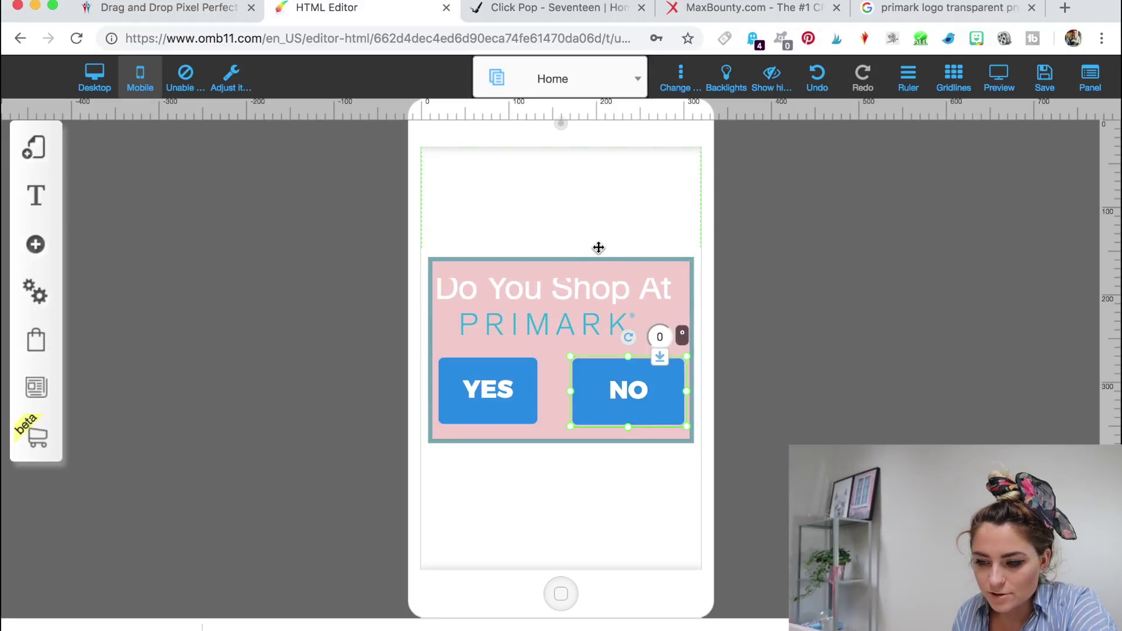
scroll(597, 248, "down", 3)
Step: Return to the Primark popup and switch the editor to the Desktop layout
scroll(598, 246, "down", 15)
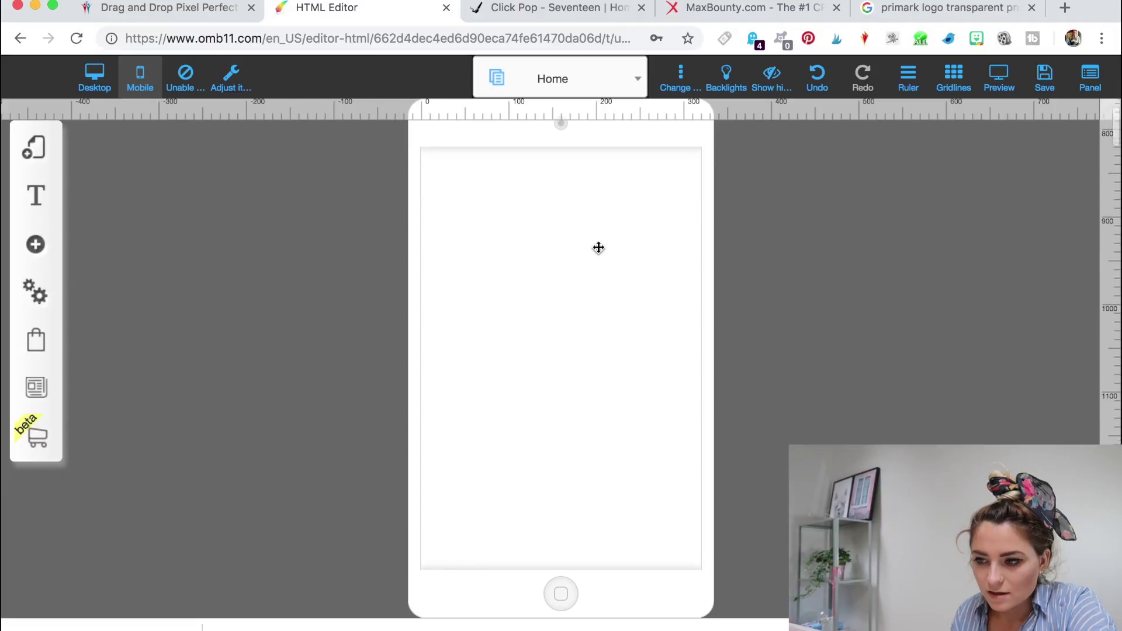
scroll(598, 246, "up", 18)
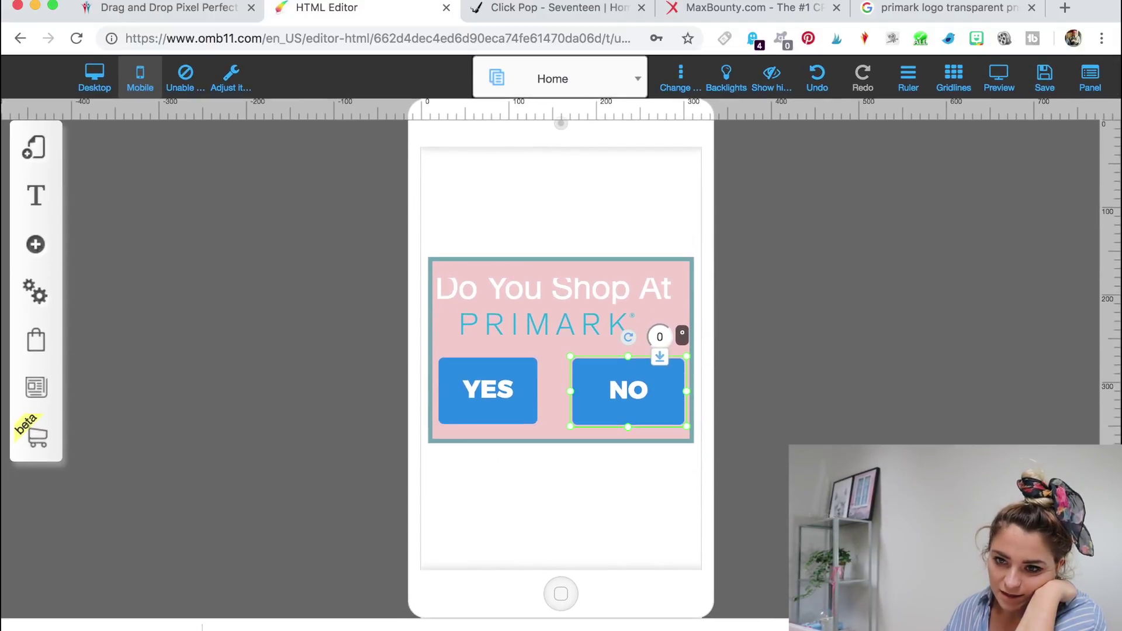
left_click(94, 76)
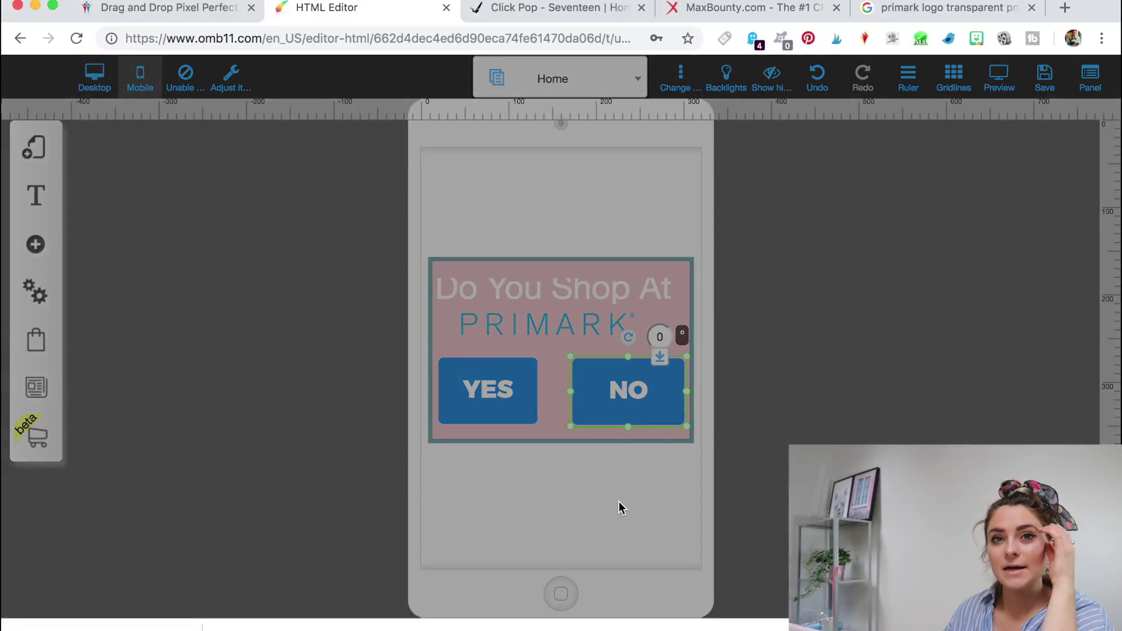